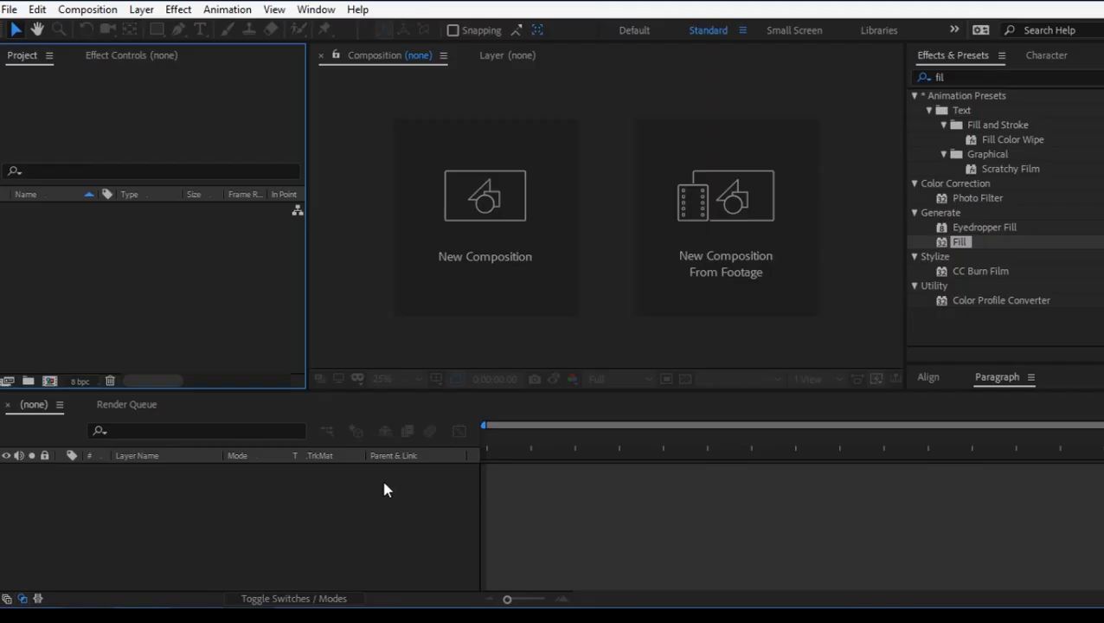
# Clear the effects search so the full list of effects is available
pyautogui.click(384, 482)
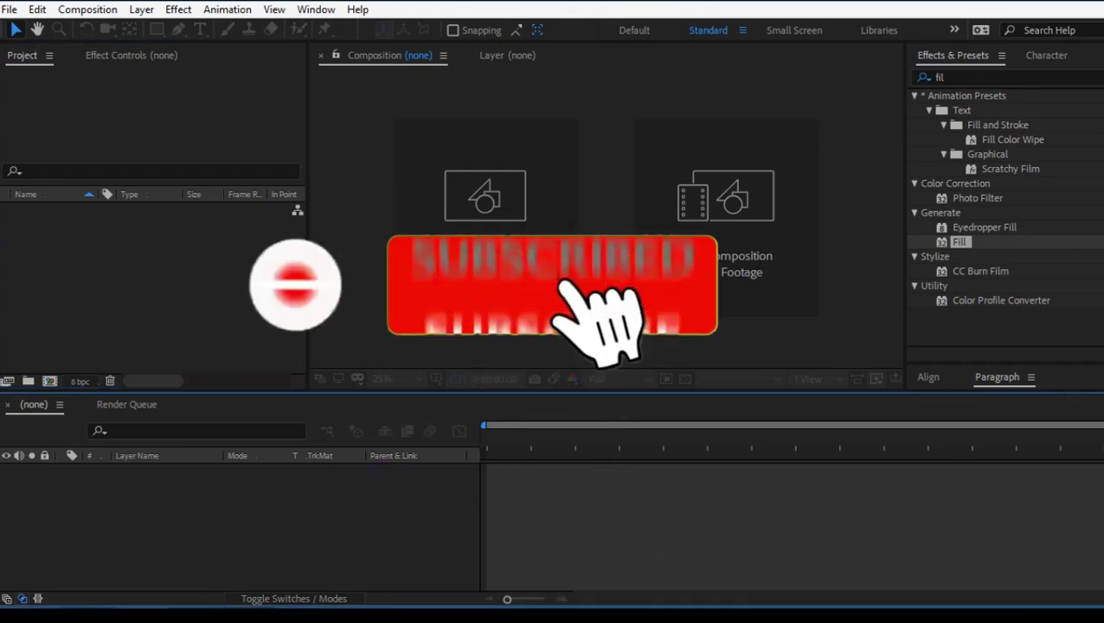
pyautogui.press('BackSpace')
pyautogui.press('BackSpace')
pyautogui.press('BackSpace')
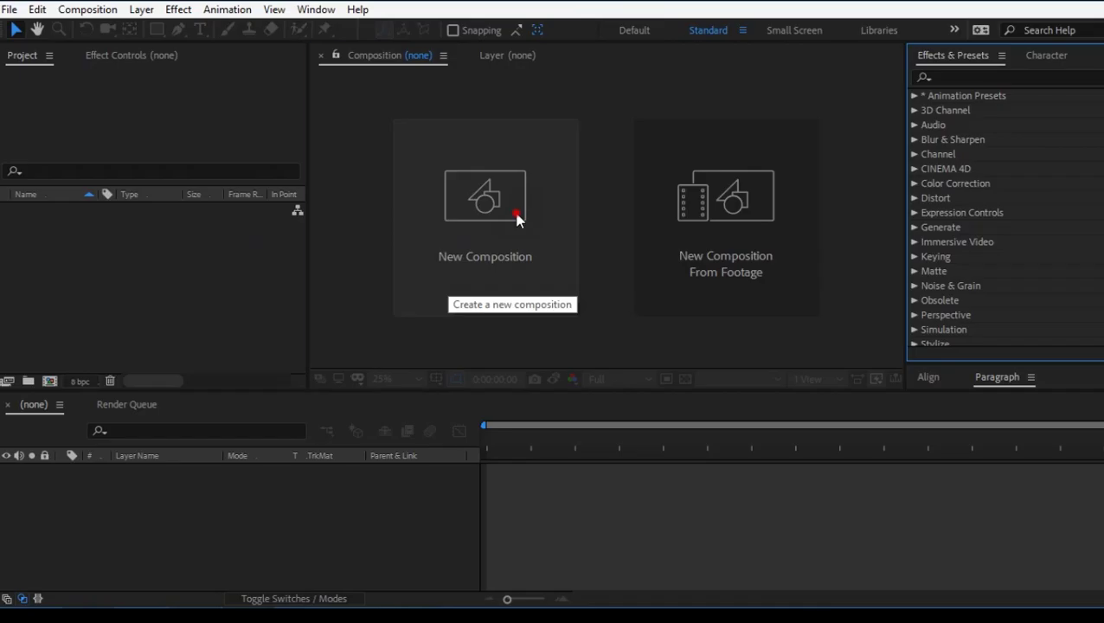
# Create a composition named Liquid at 1920 x 1080 px, 29.97 fps, with a 10-second duration
pyautogui.click(516, 213)
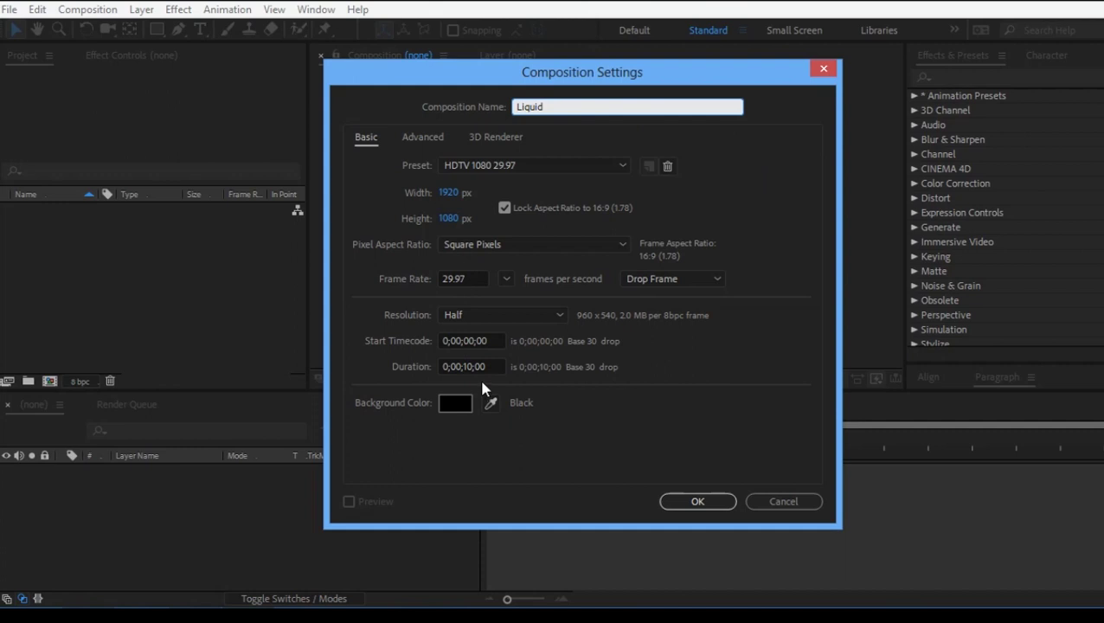
pyautogui.click(698, 501)
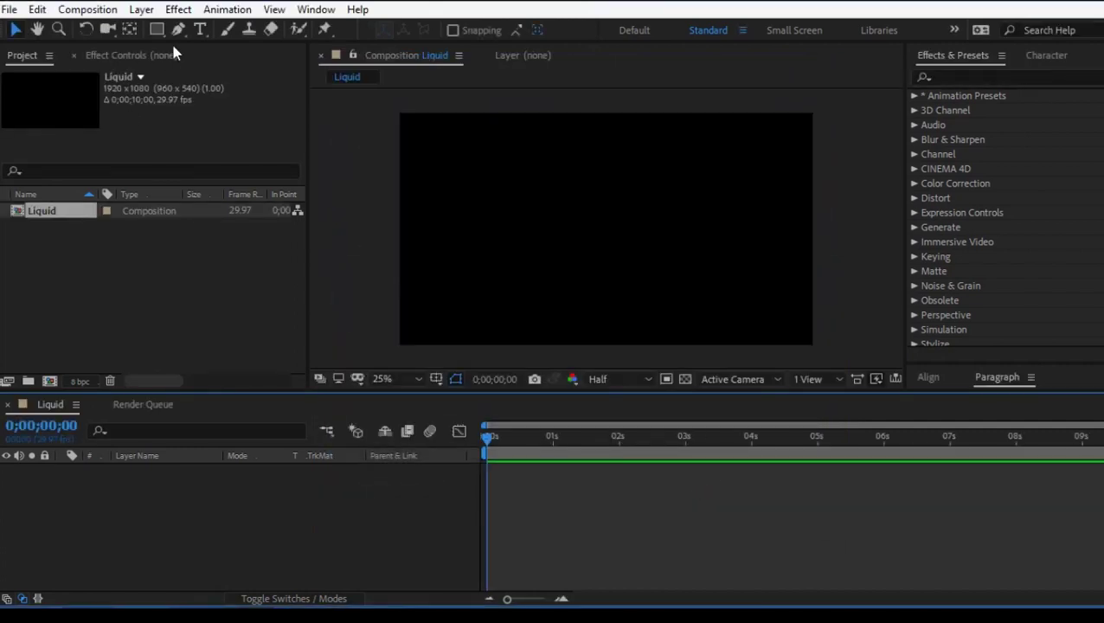
# Draw a closed four-point cup outline with the Pen tool in the middle of the composition, using a white 10 px stroke
pyautogui.click(178, 30)
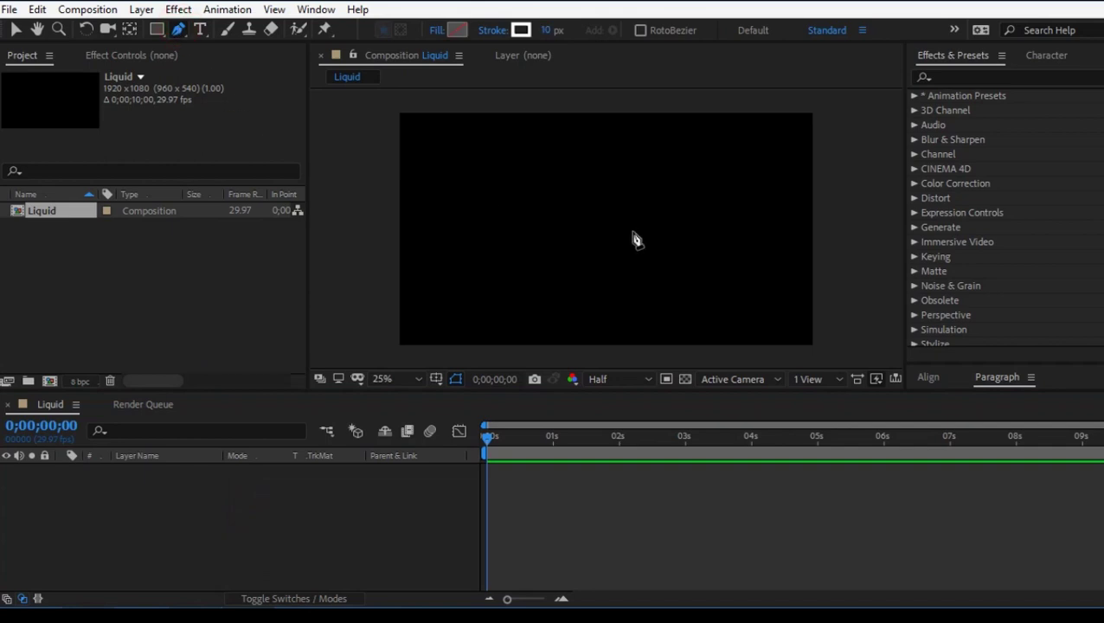
pyautogui.click(540, 279)
pyautogui.click(644, 278)
pyautogui.click(669, 139)
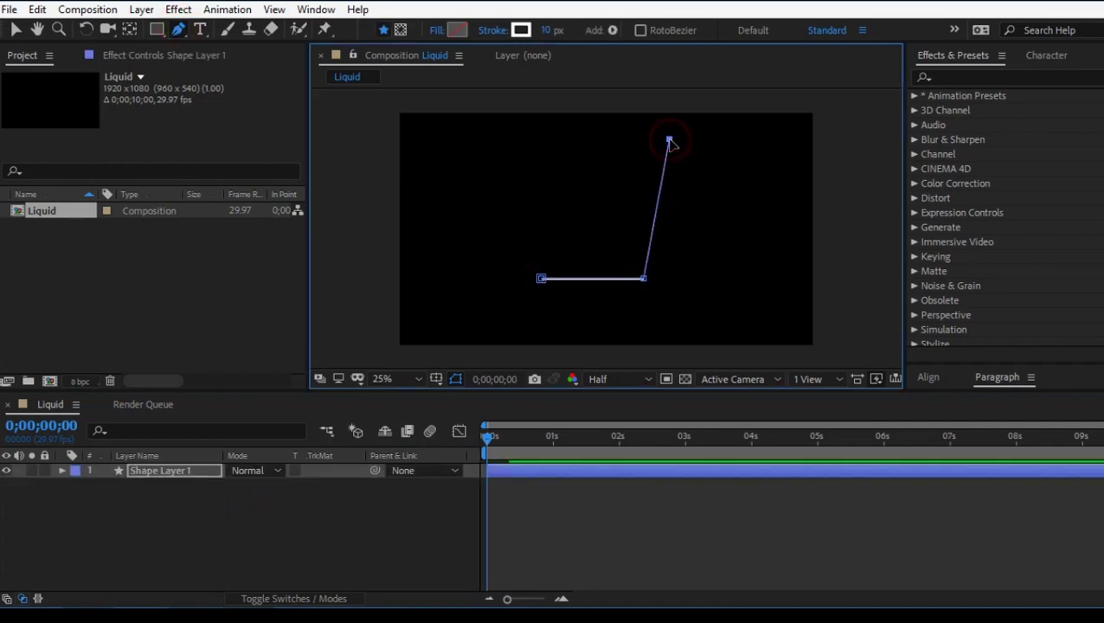
pyautogui.click(536, 140)
pyautogui.moveTo(536, 141)
pyautogui.mouseDown()
pyautogui.moveTo(515, 144)
pyautogui.moveTo(530, 142)
pyautogui.mouseUp()
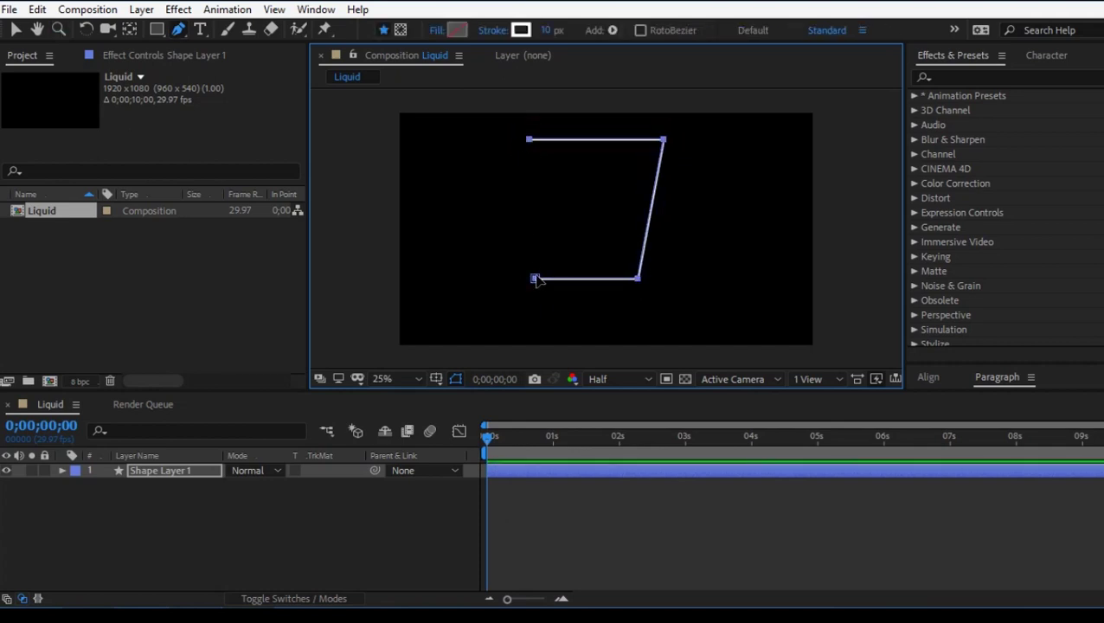
pyautogui.click(527, 139)
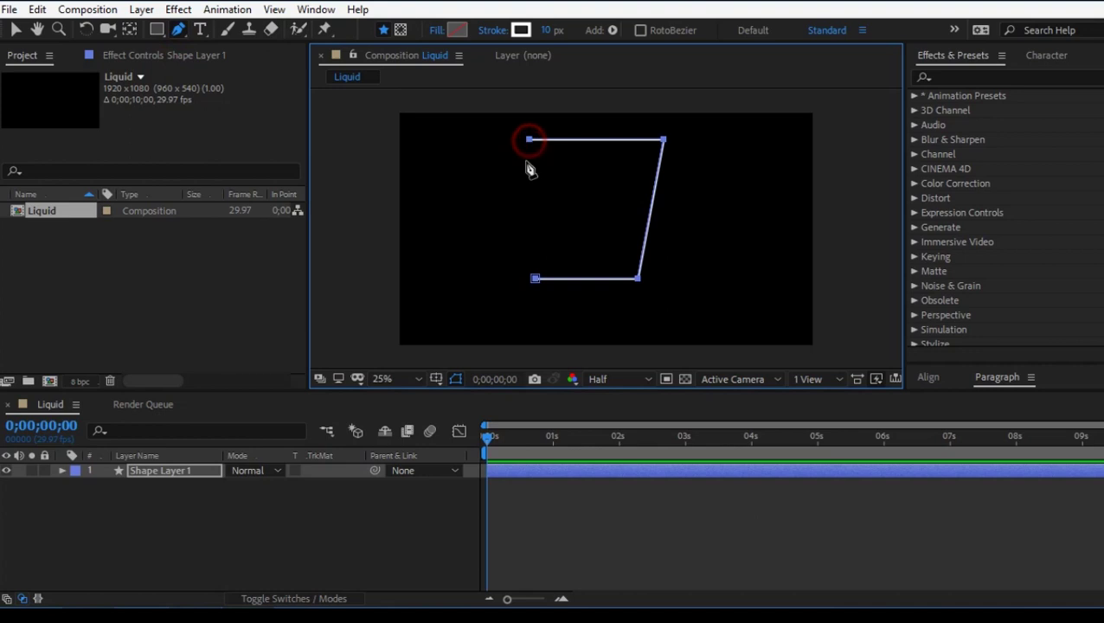
pyautogui.moveTo(532, 256); pyautogui.dragTo(538, 256)
pyautogui.click(536, 140)
pyautogui.click(541, 277)
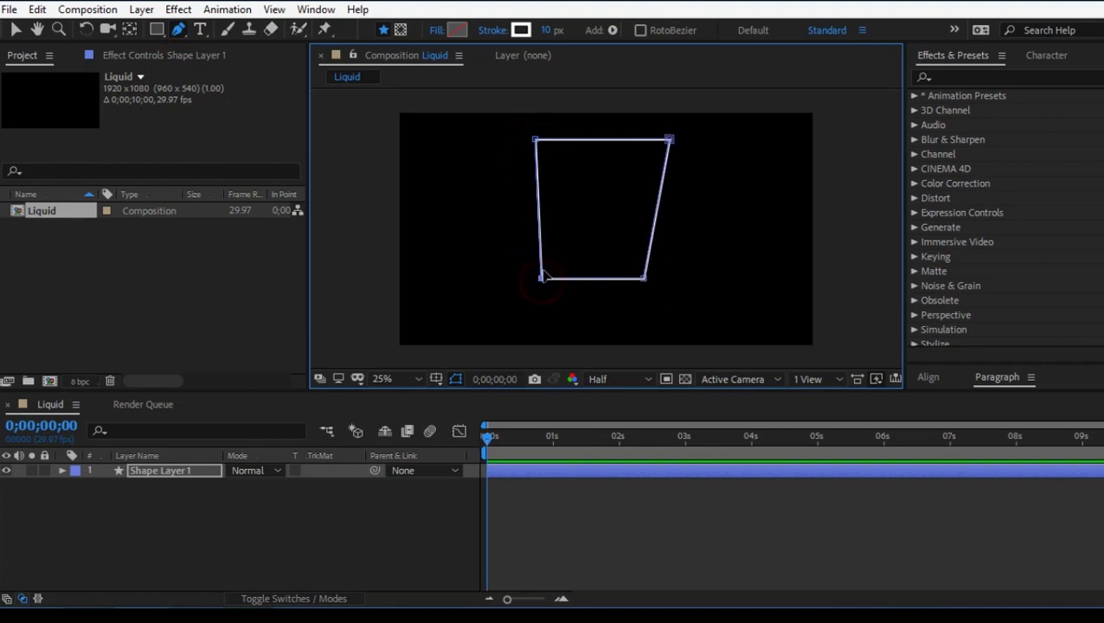
# Reposition the outline's two left corner points so the cup tapers evenly toward its base, and deselect the shape
pyautogui.moveTo(535, 139); pyautogui.dragTo(512, 140)
pyautogui.moveTo(542, 283); pyautogui.dragTo(564, 286)
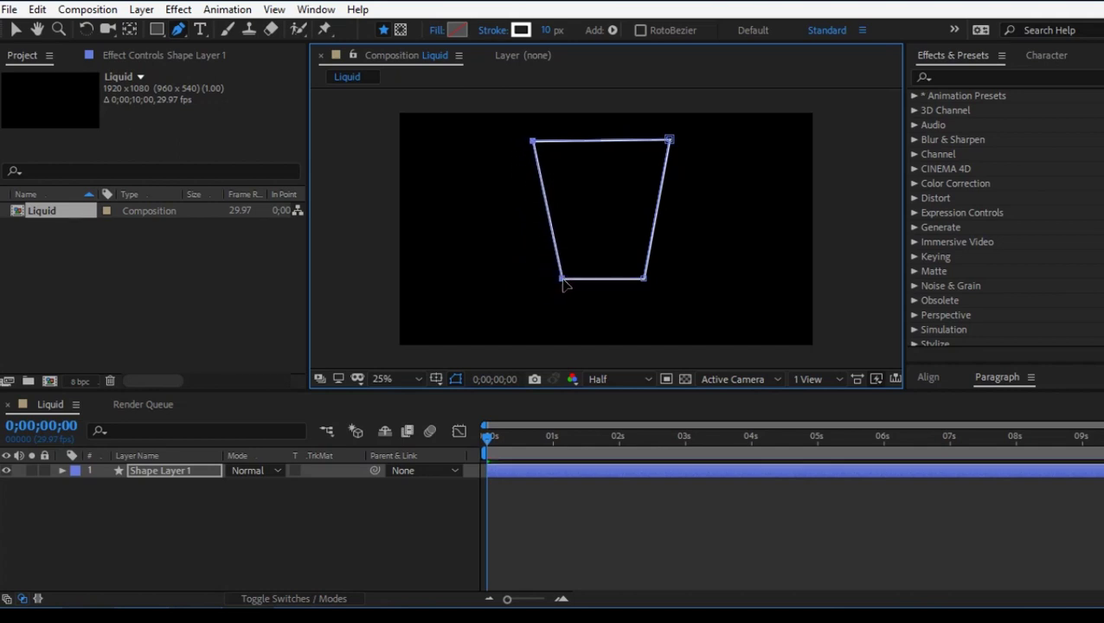
pyautogui.click(659, 515)
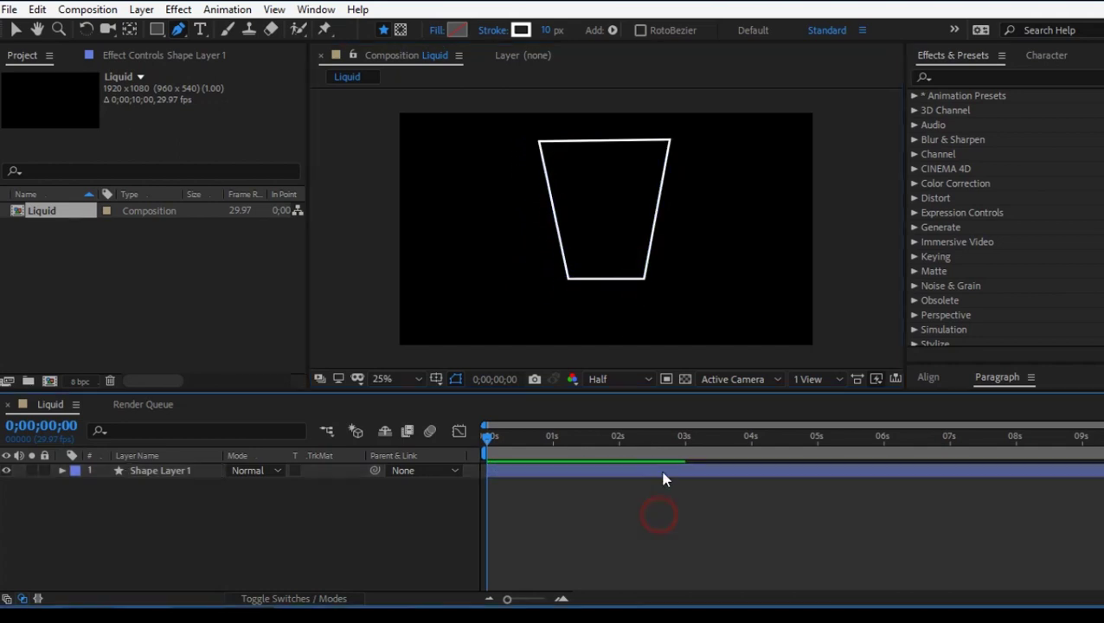
# Create a 1920 x 1080 px solid named Bg in orange AB752F and place it below the shape layer
pyautogui.hotkey('ctrl', 'y')
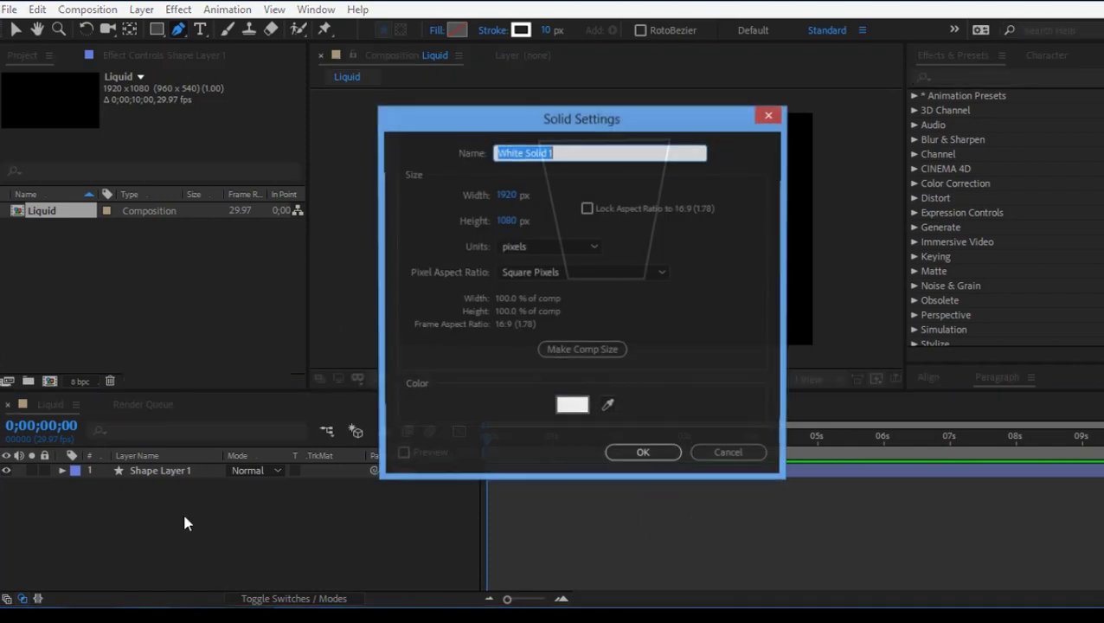
pyautogui.click(575, 411)
pyautogui.moveTo(350, 426); pyautogui.dragTo(350, 414)
pyautogui.click(578, 347)
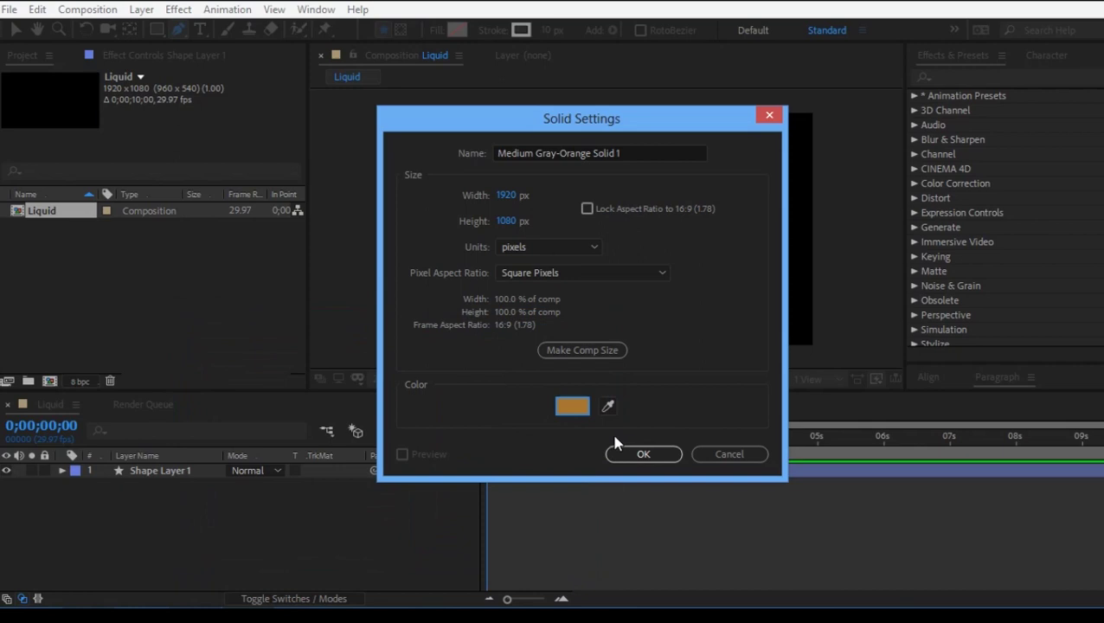
pyautogui.click(656, 151)
pyautogui.write('B')
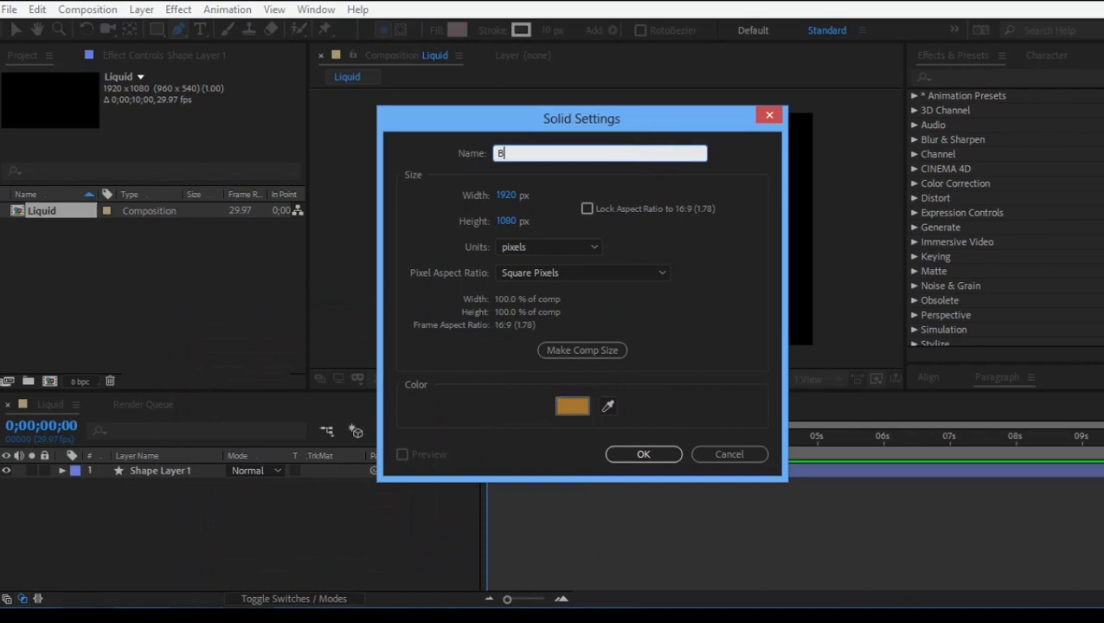
pyautogui.click(636, 455)
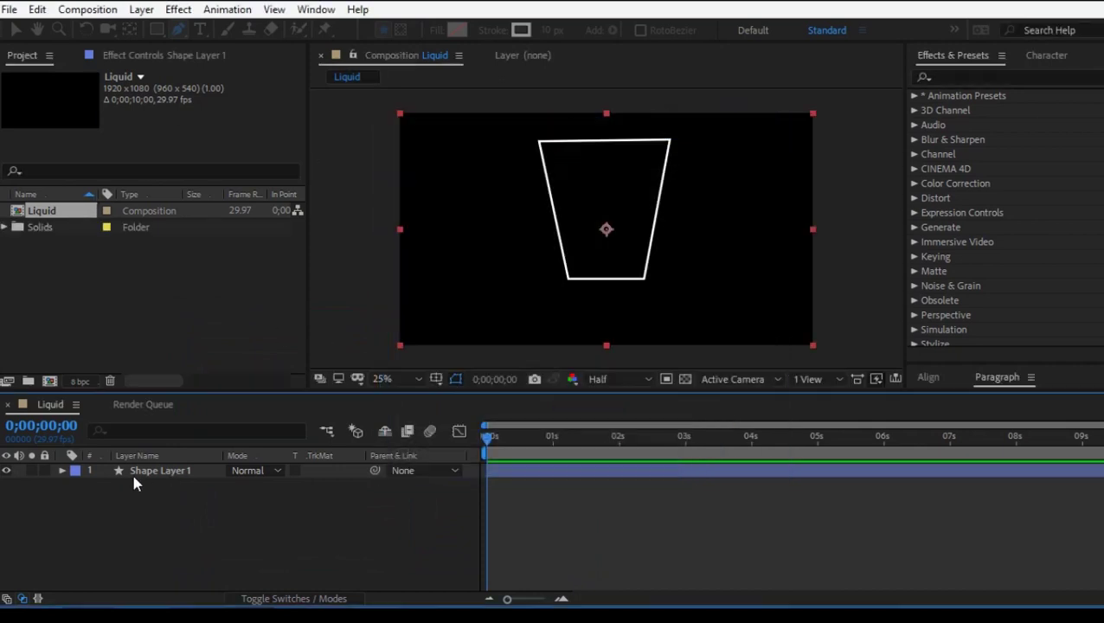
pyautogui.click(164, 470)
pyautogui.moveTo(172, 472); pyautogui.dragTo(176, 534)
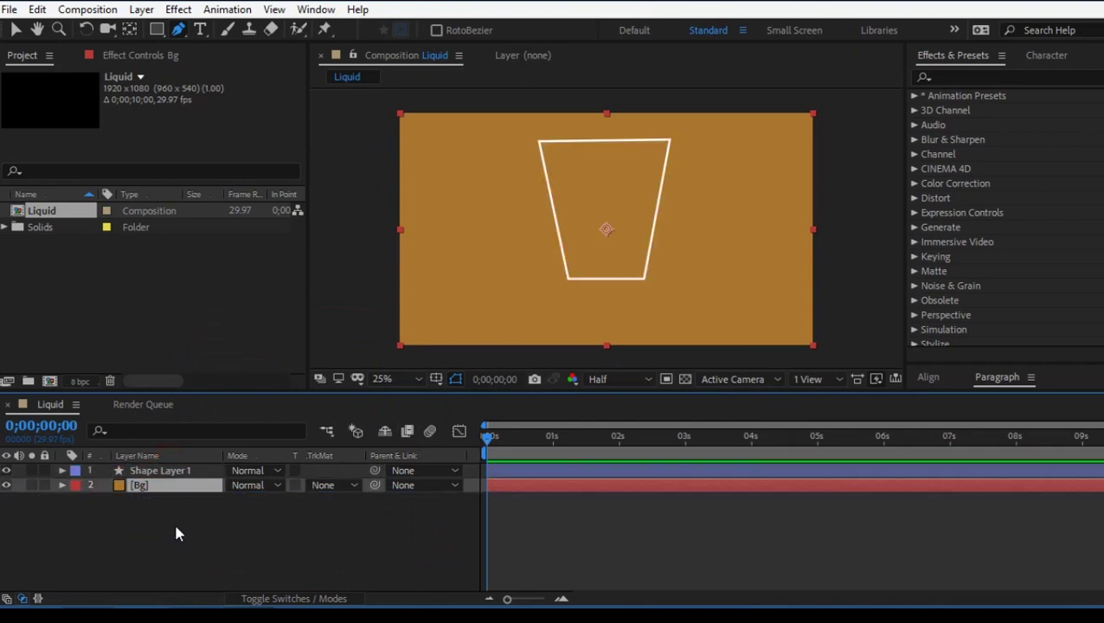
# Move the cup outline slightly lower in the composition with the Selection tool
pyautogui.press('v')
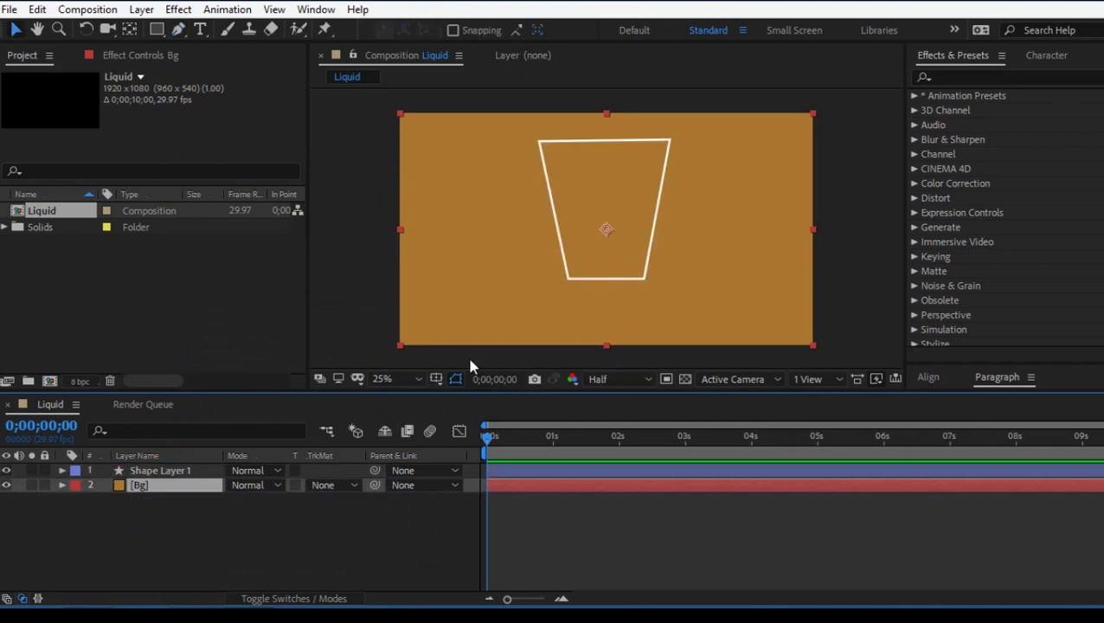
pyautogui.click(191, 473)
pyautogui.moveTo(643, 257); pyautogui.dragTo(645, 276)
pyautogui.click(279, 531)
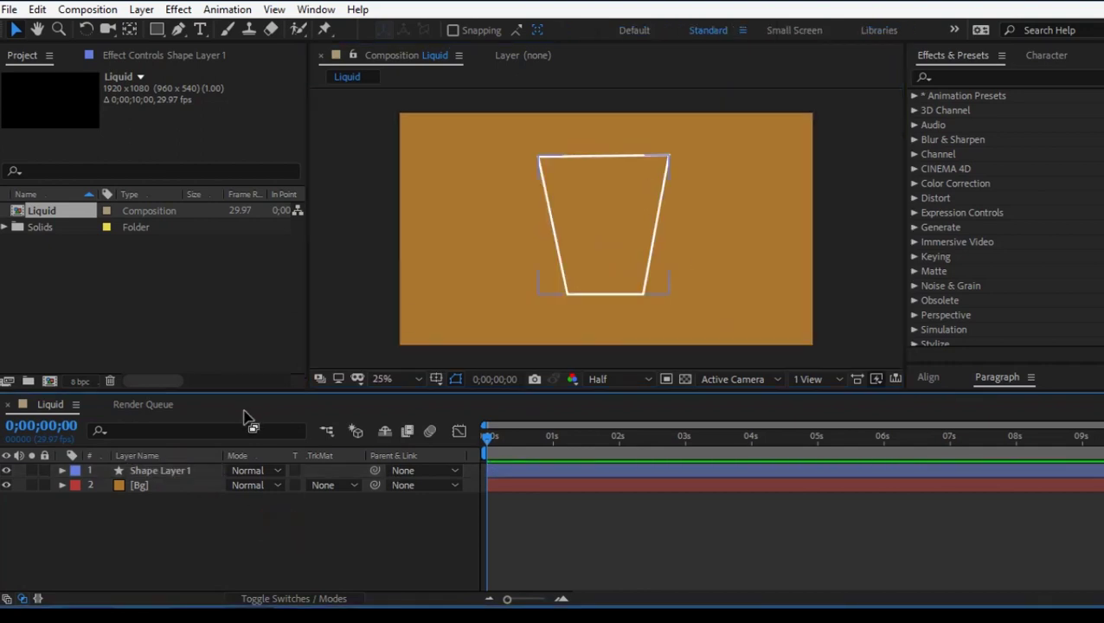
# Rename the cup's shape layer as Mug
pyautogui.click(206, 469)
pyautogui.press('Return')
pyautogui.write('Mug')
pyautogui.press('Return')
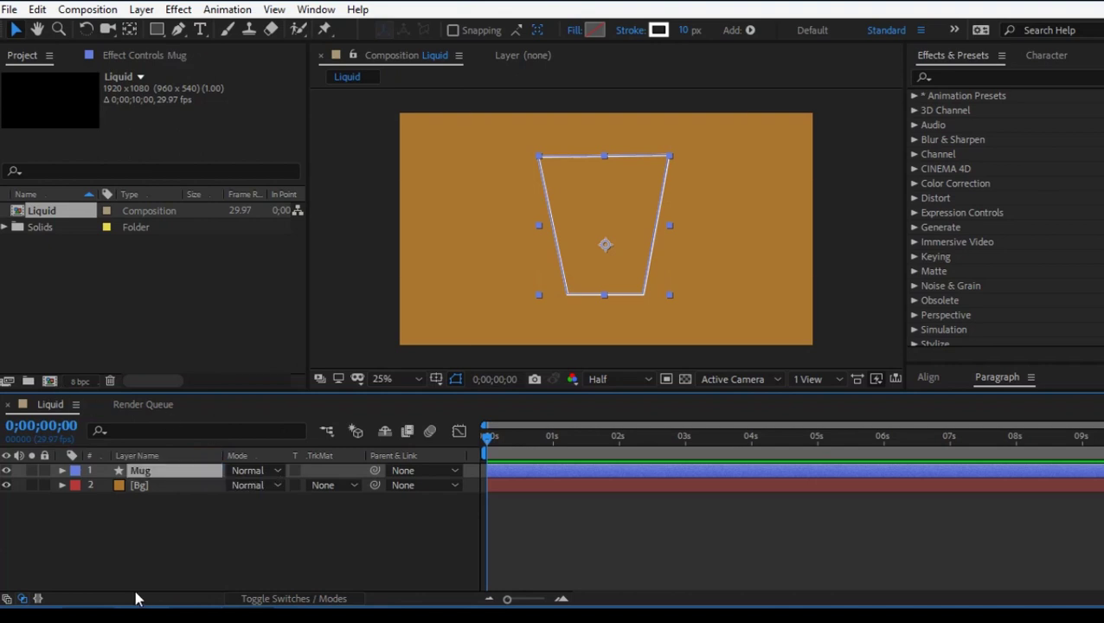
# Start a new solid and set its width and height to 1000 px each
pyautogui.click(174, 498)
pyautogui.hotkey('ctrl', 'y')
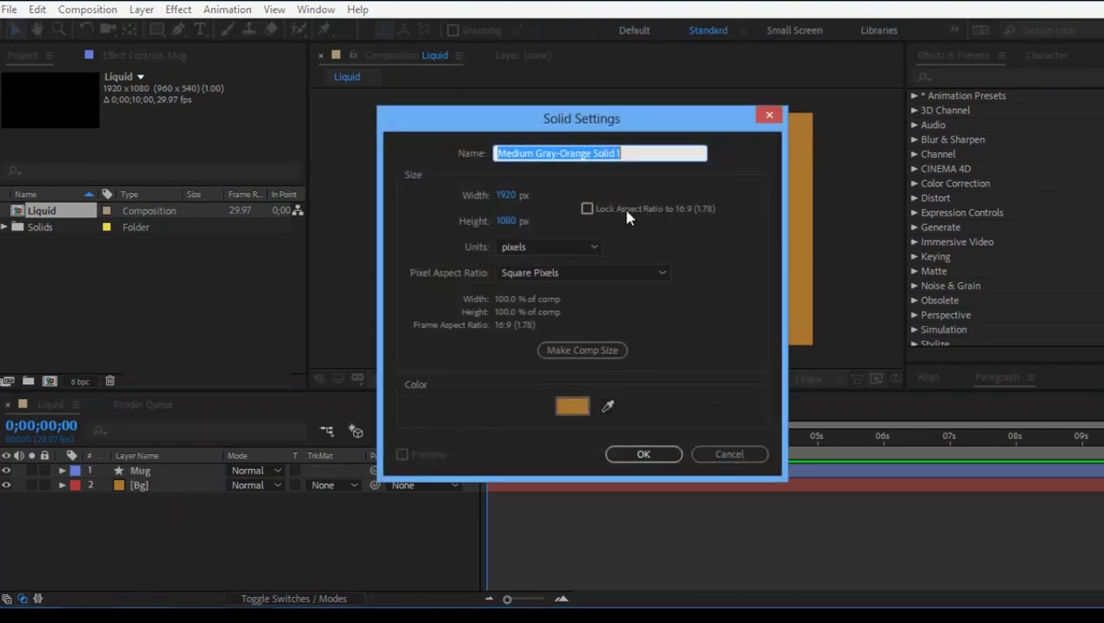
pyautogui.click(509, 196)
pyautogui.write('1000')
pyautogui.click(518, 224)
pyautogui.write('1000')
# Give the new solid the cyan colour 35BEDB, name it water and create it
pyautogui.click(578, 407)
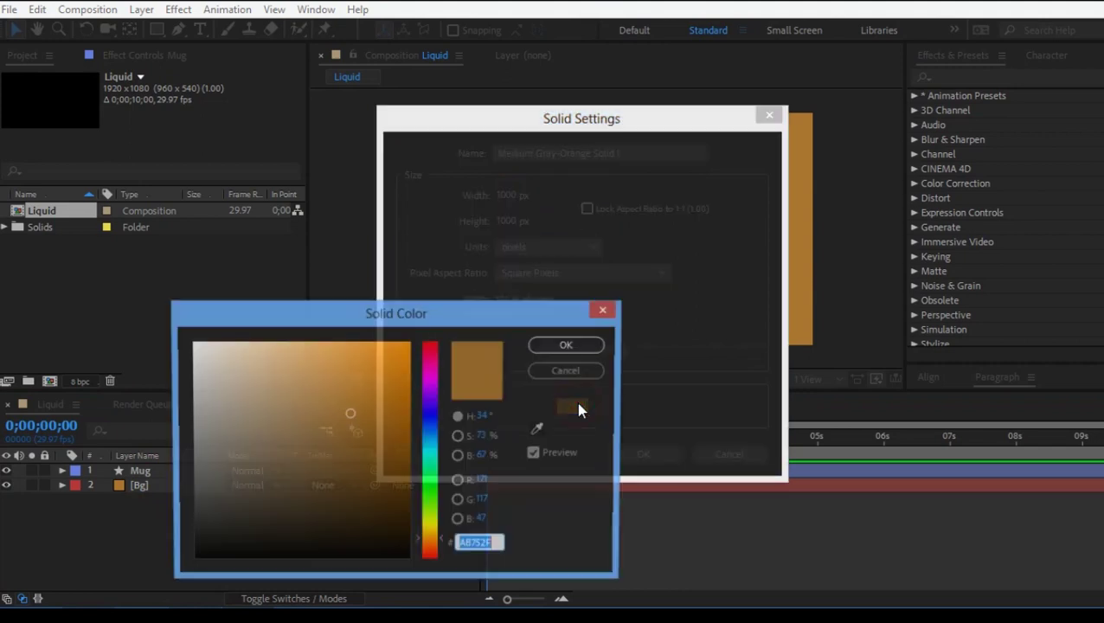
pyautogui.moveTo(431, 411); pyautogui.dragTo(440, 454)
pyautogui.moveTo(389, 411); pyautogui.dragTo(357, 372)
pyautogui.click(567, 345)
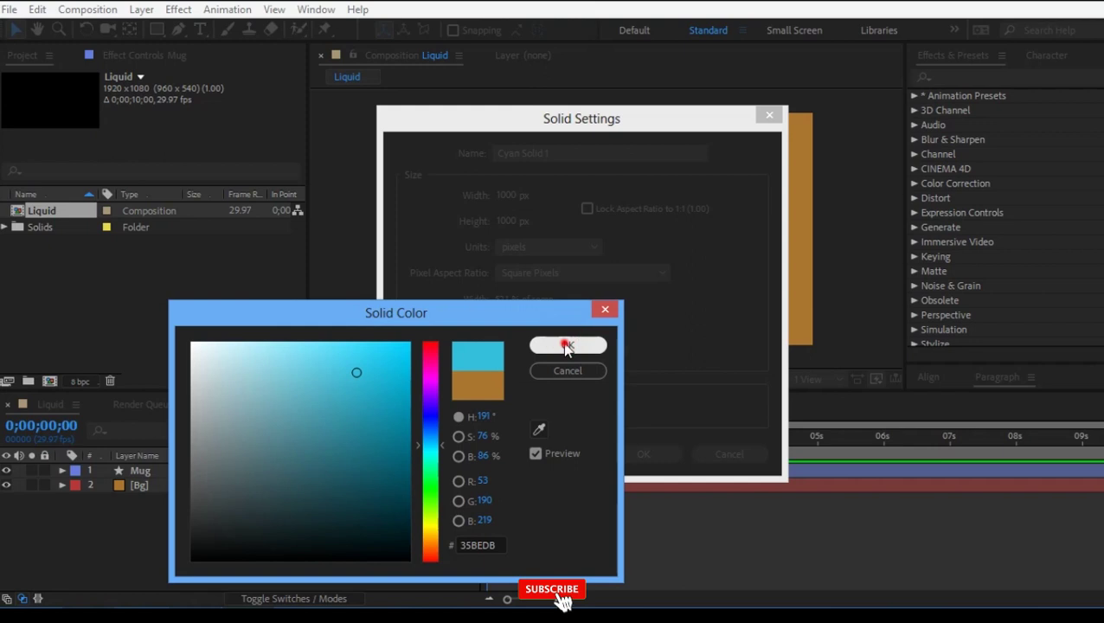
pyautogui.doubleClick(572, 153)
pyautogui.write('water')
pyautogui.click(643, 455)
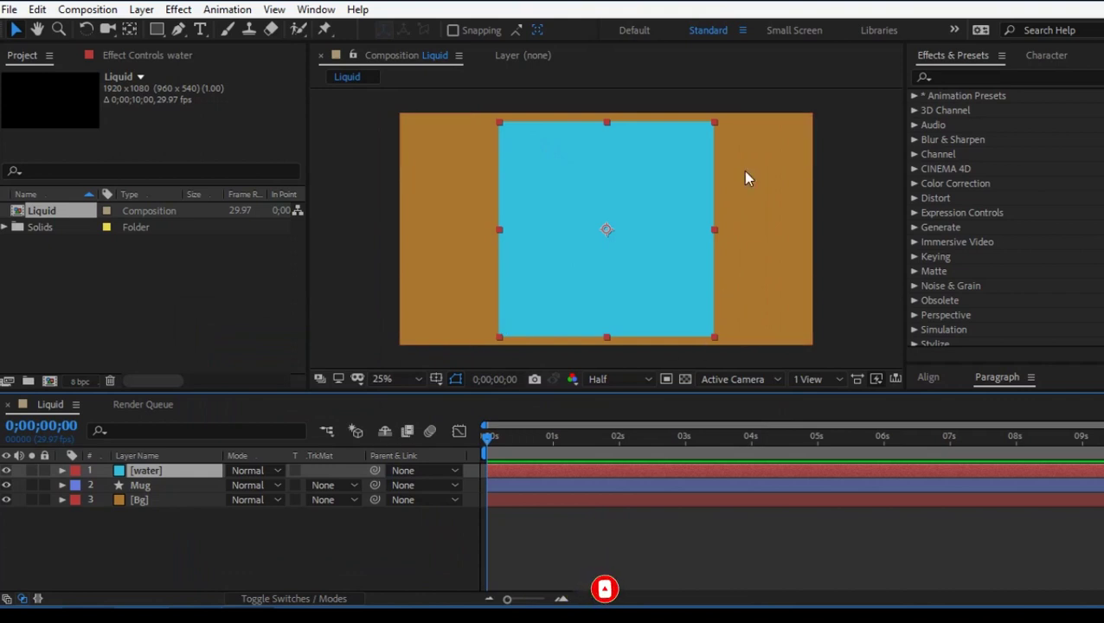
# Find the Turbulent Displace effect and apply it to the water layer
pyautogui.click(182, 543)
pyautogui.click(164, 471)
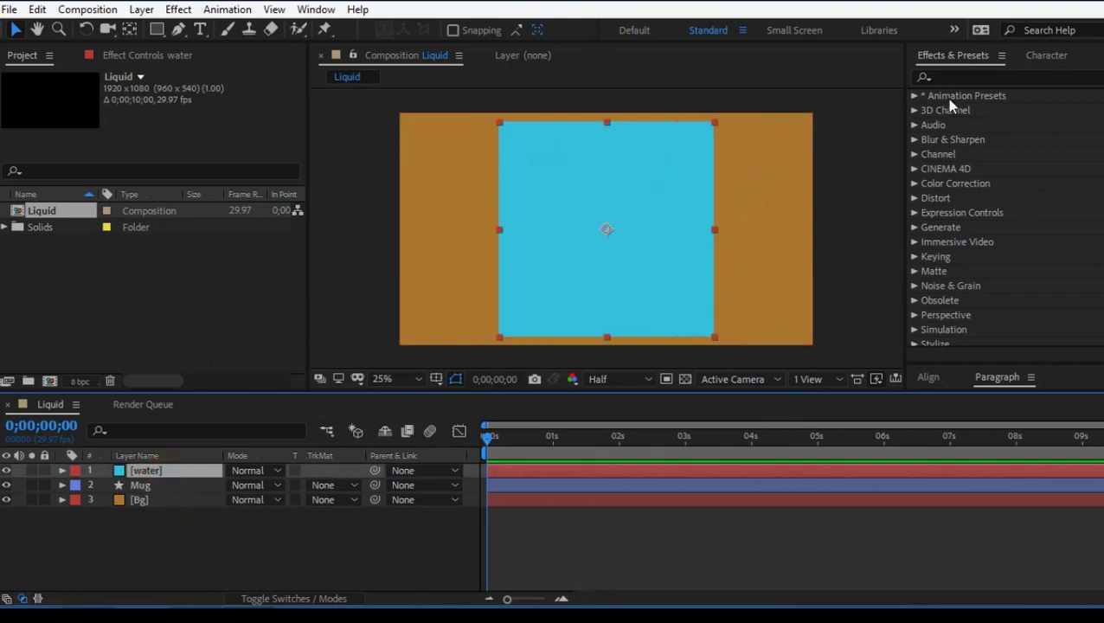
pyautogui.click(969, 78)
pyautogui.write('turb')
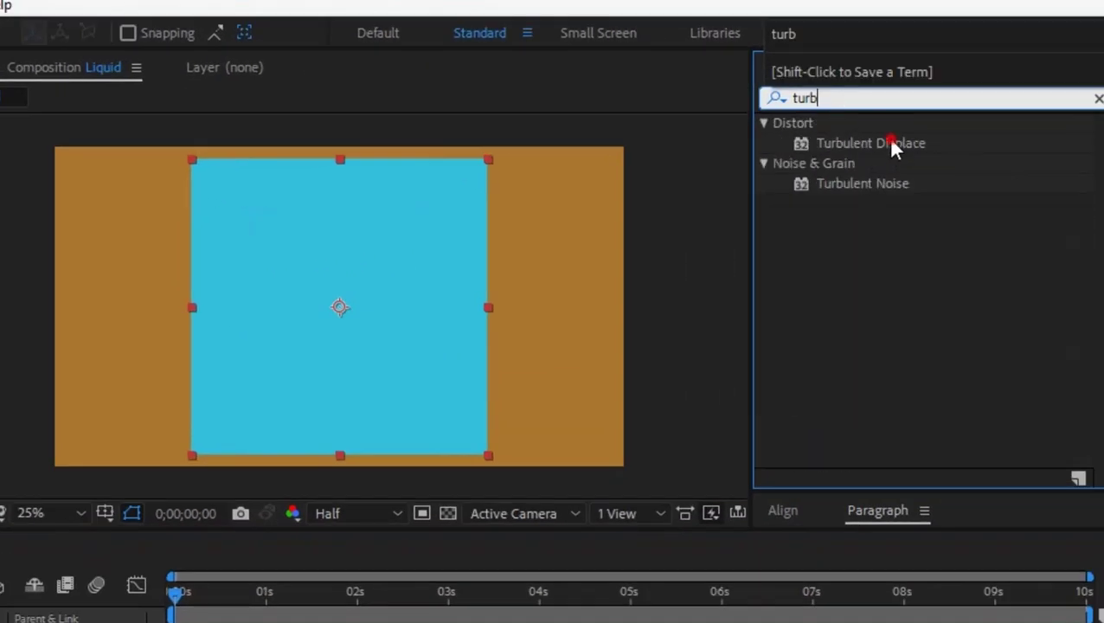
pyautogui.moveTo(890, 141); pyautogui.dragTo(414, 290)
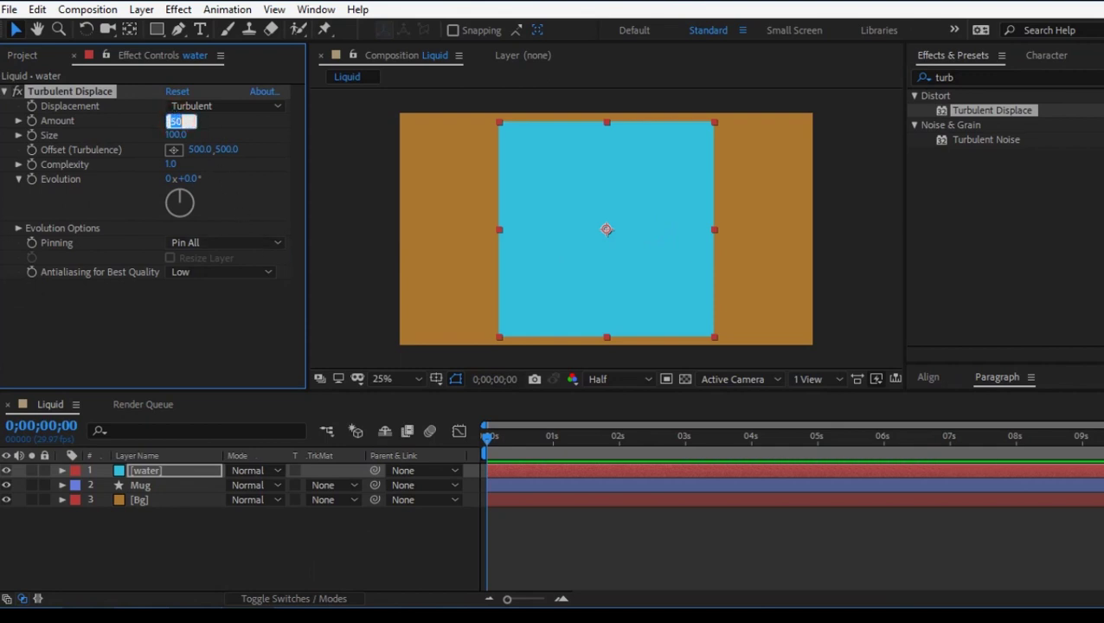
# Set the Turbulent Displace amount to 100 and its size to 2
pyautogui.click(175, 134)
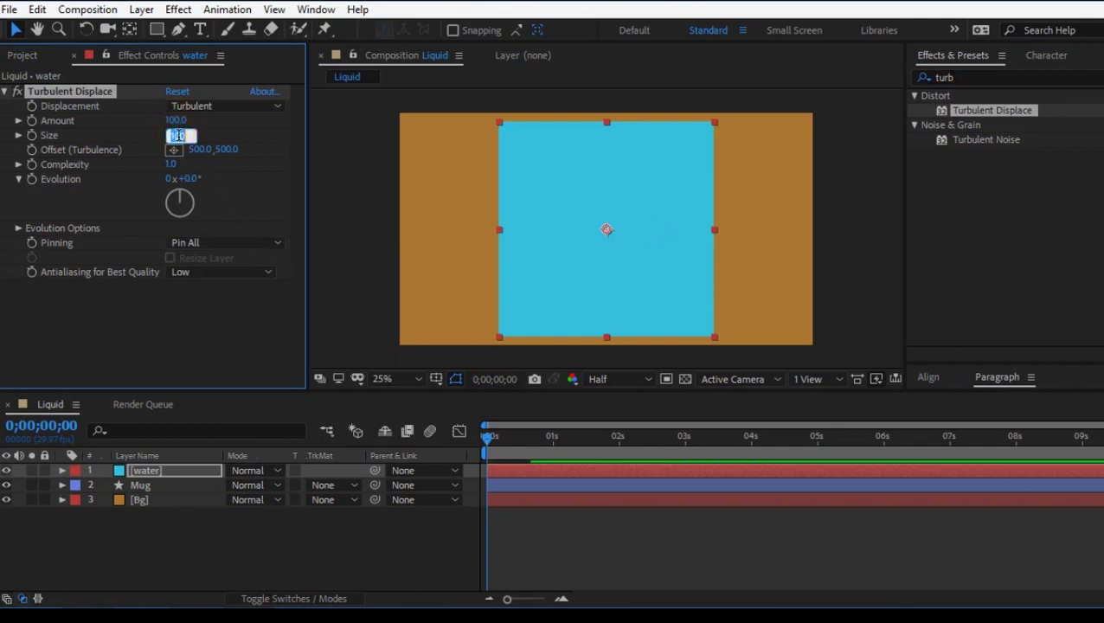
pyautogui.write('2')
pyautogui.click(192, 310)
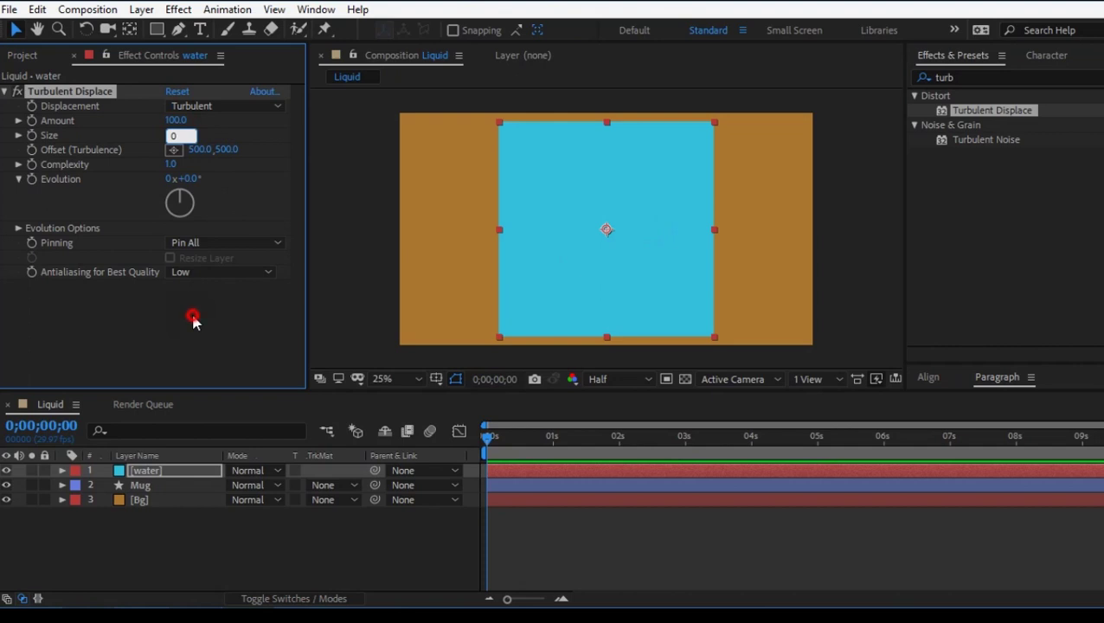
# Set the effect's pinning to Pin Bottom Locked and its size to 50
pyautogui.click(204, 247)
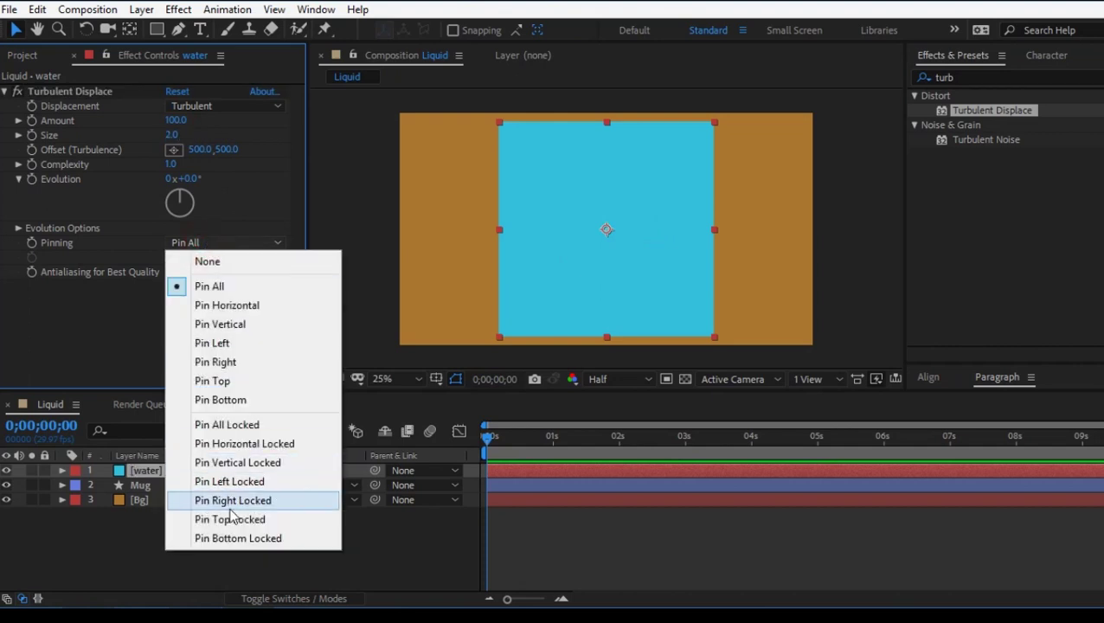
pyautogui.click(238, 537)
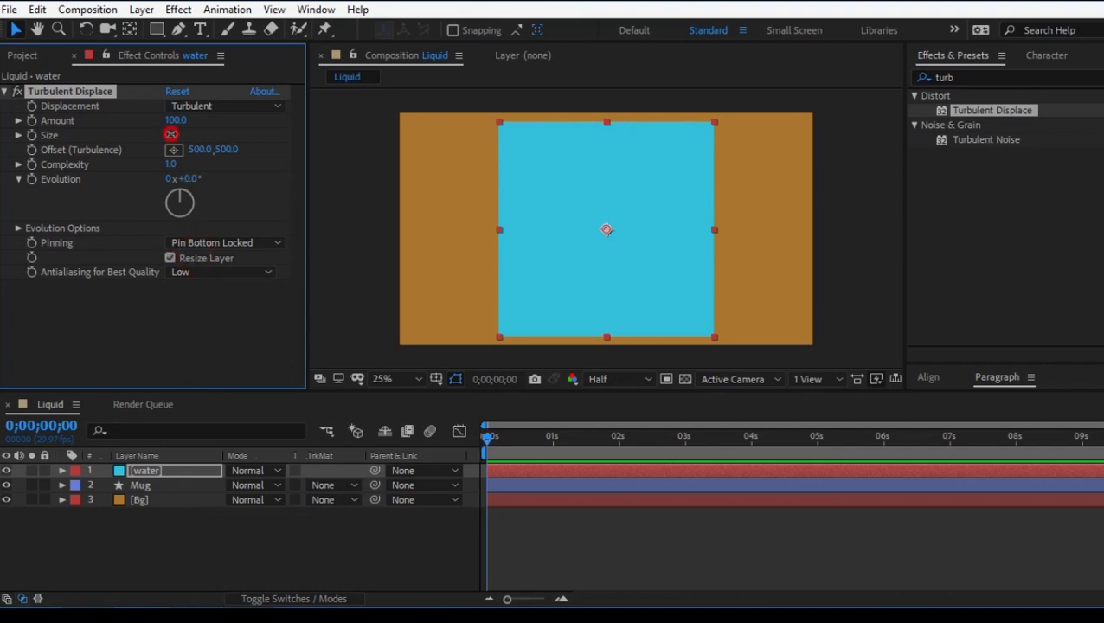
pyautogui.write('50')
pyautogui.press('Return')
# Scrub through the first second of the timeline to check the water layer's wavy edges
pyautogui.click(570, 551)
pyautogui.click(500, 440)
pyautogui.moveTo(514, 439); pyautogui.dragTo(541, 438)
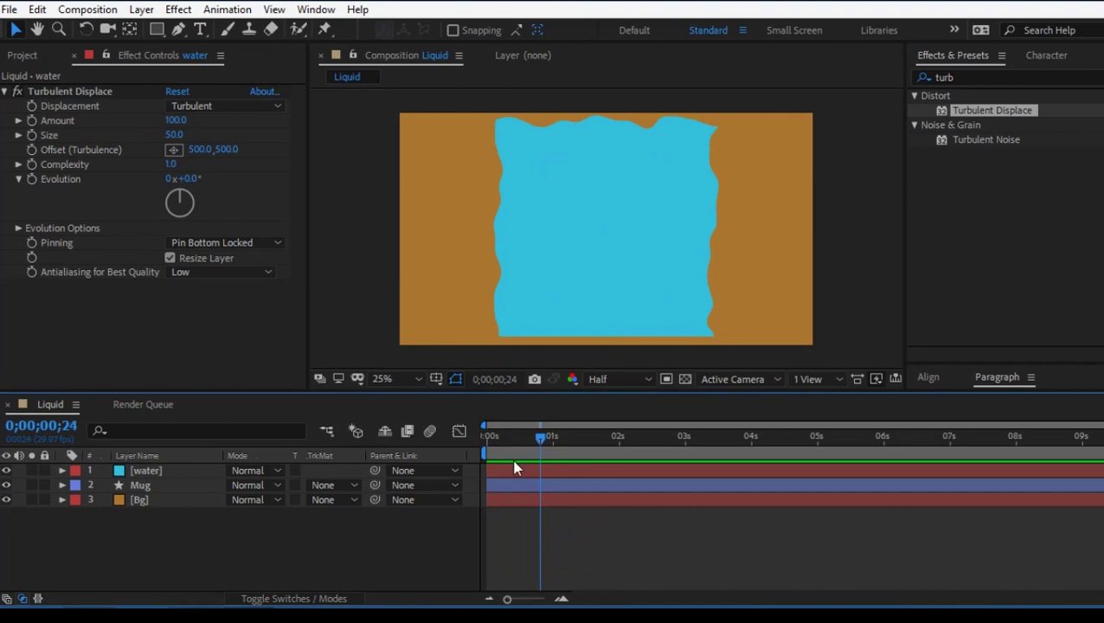
# Try Pin Top Locked as the effect's pinning, and switch it to Pin Right Locked
pyautogui.click(224, 242)
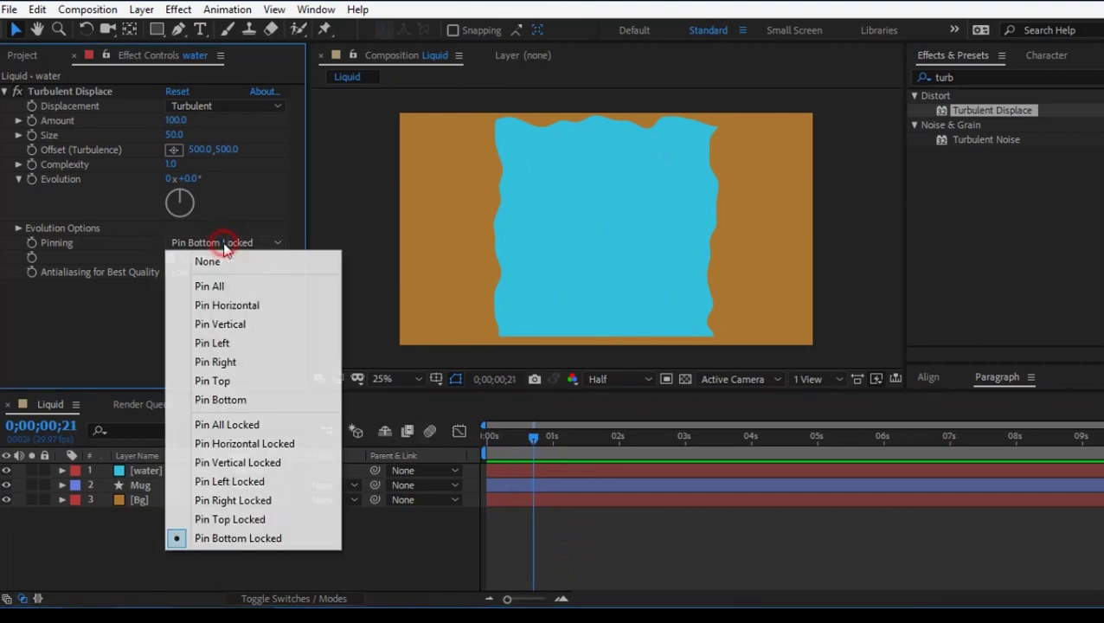
pyautogui.click(246, 519)
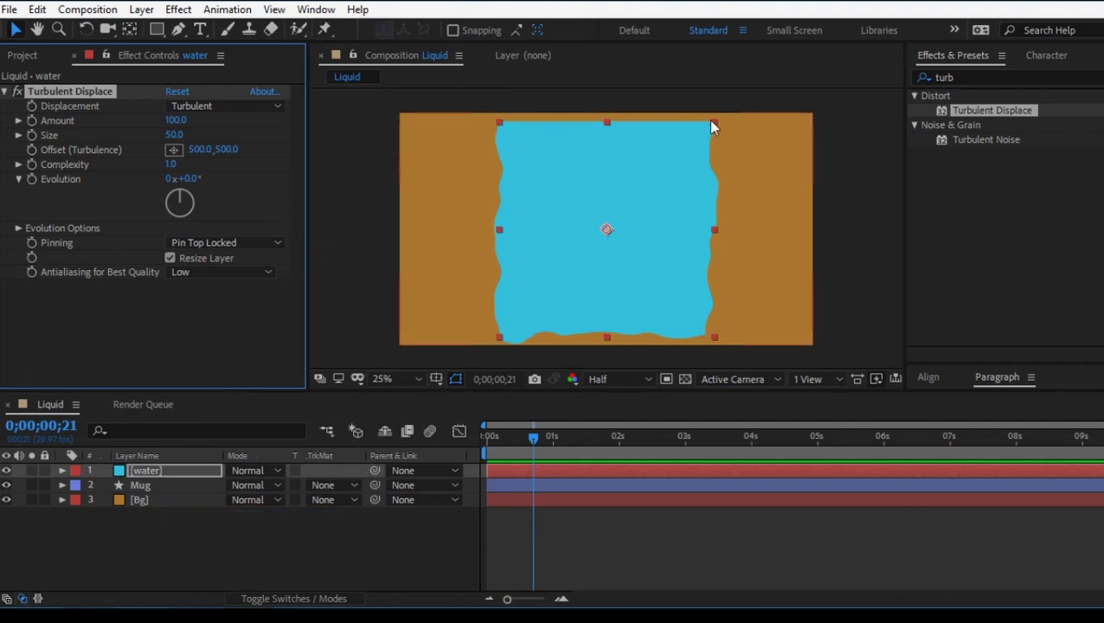
pyautogui.click(222, 243)
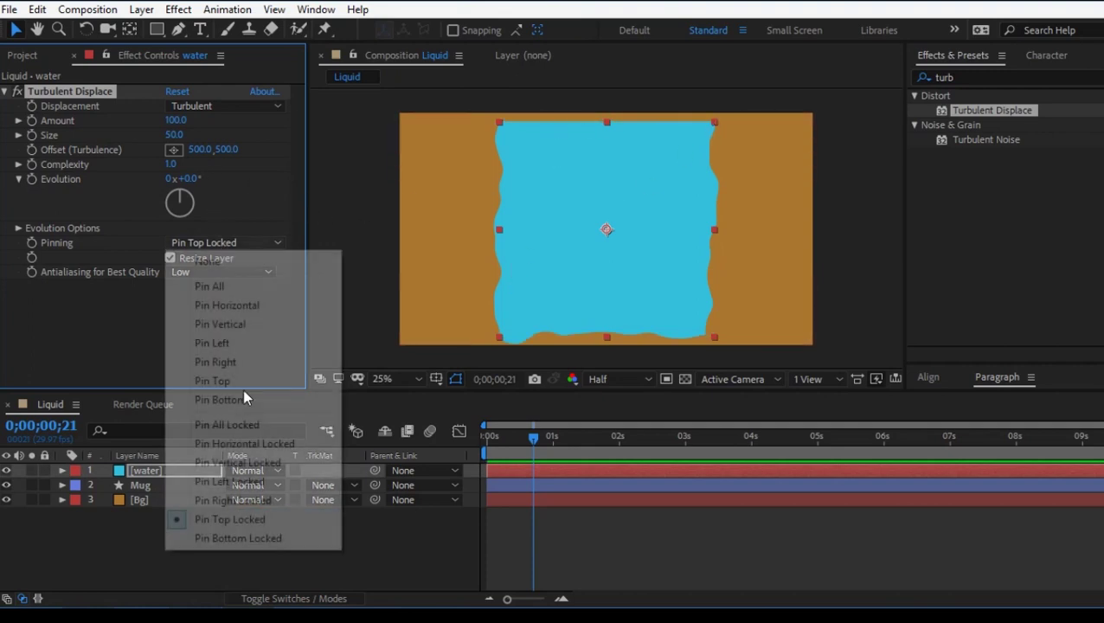
pyautogui.click(253, 500)
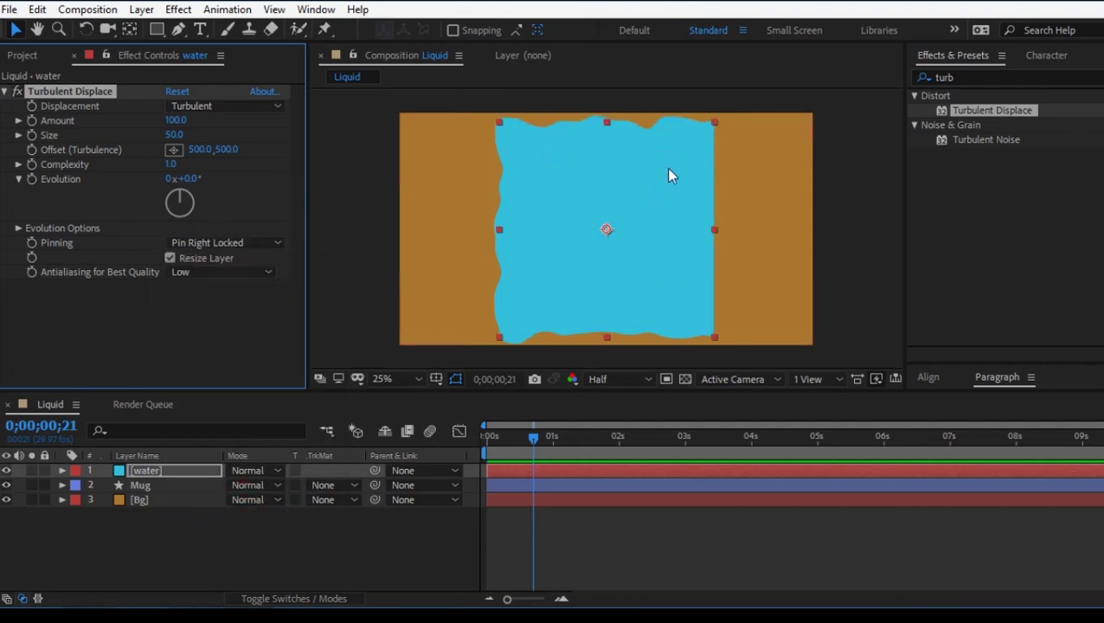
# Set the Turbulent Displace displacement type to Bulge and its pinning to Pin Bottom Locked
pyautogui.moveTo(525, 436)
pyautogui.mouseDown()
pyautogui.moveTo(563, 438)
pyautogui.moveTo(544, 437)
pyautogui.mouseUp()
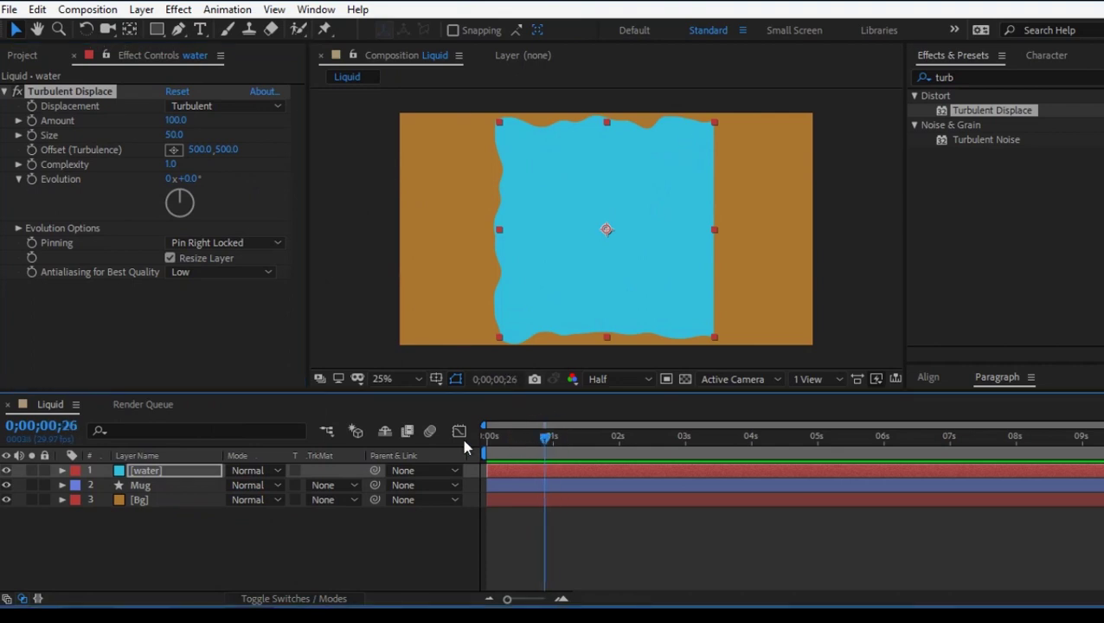
pyautogui.click(232, 104)
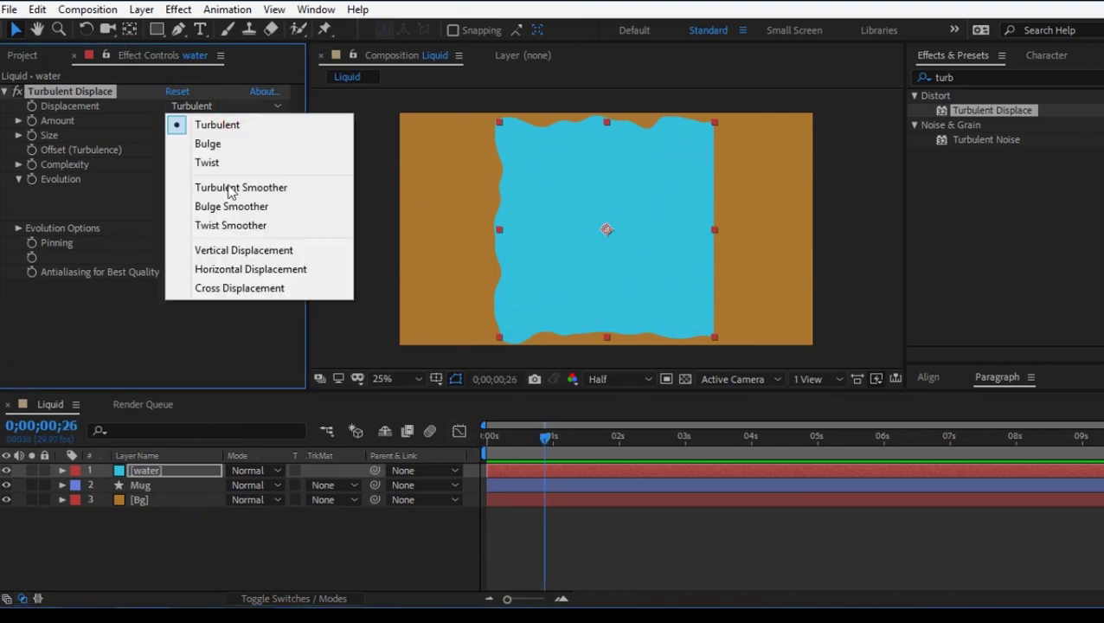
pyautogui.click(214, 144)
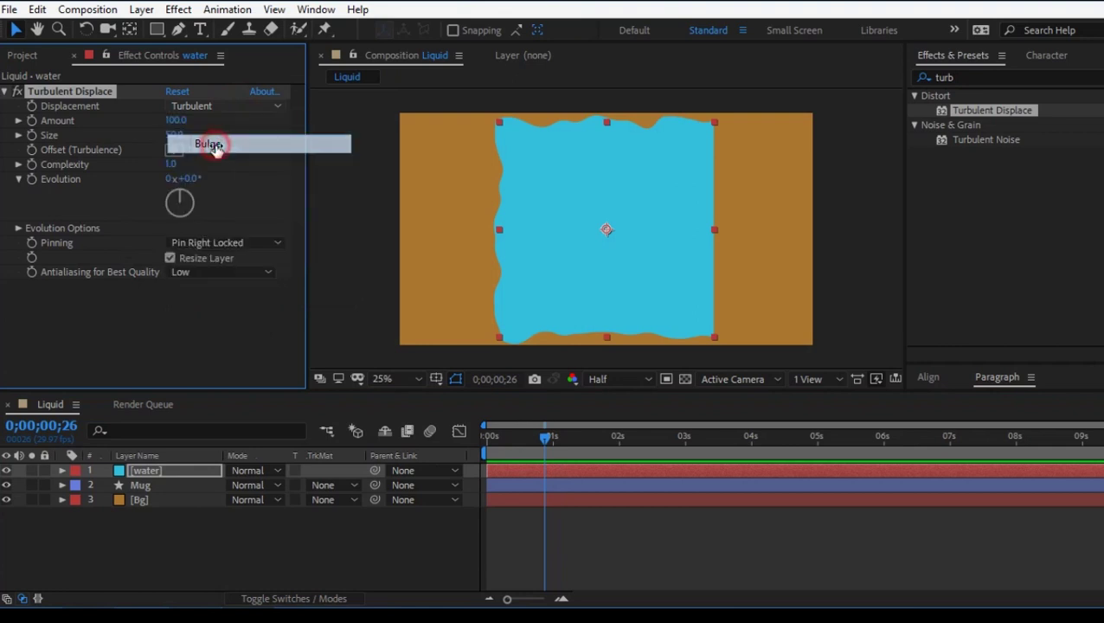
pyautogui.click(227, 242)
pyautogui.click(264, 546)
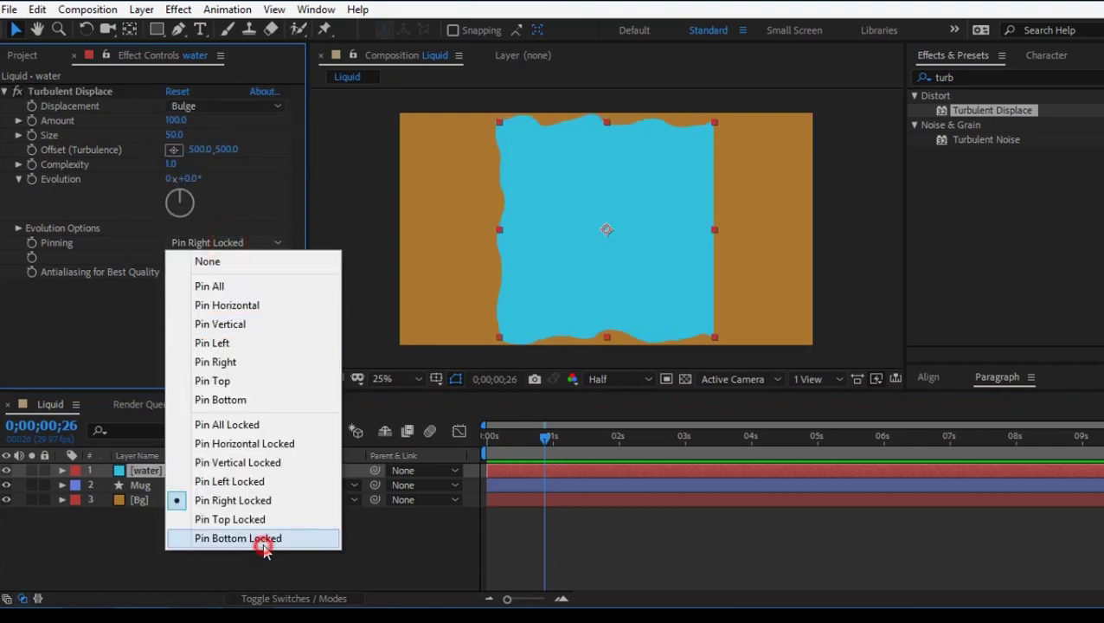
pyautogui.click(152, 536)
# Lower the water layer to position 960, 1518 and keyframe that position at the start of the timeline
pyautogui.click(165, 470)
pyautogui.press('p')
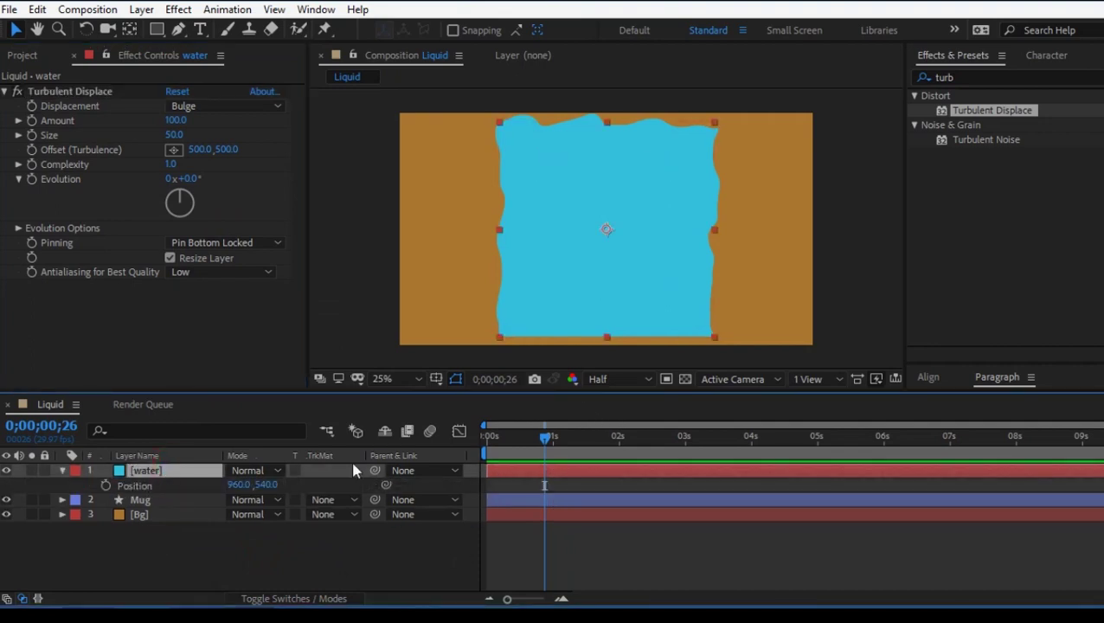
pyautogui.click(532, 439)
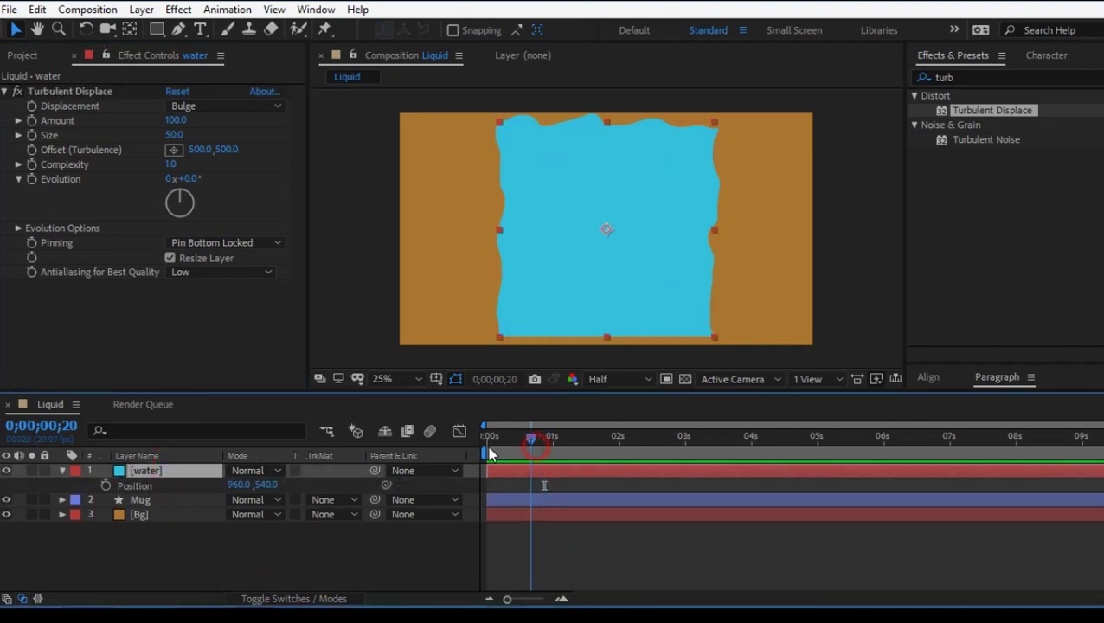
pyautogui.click(106, 487)
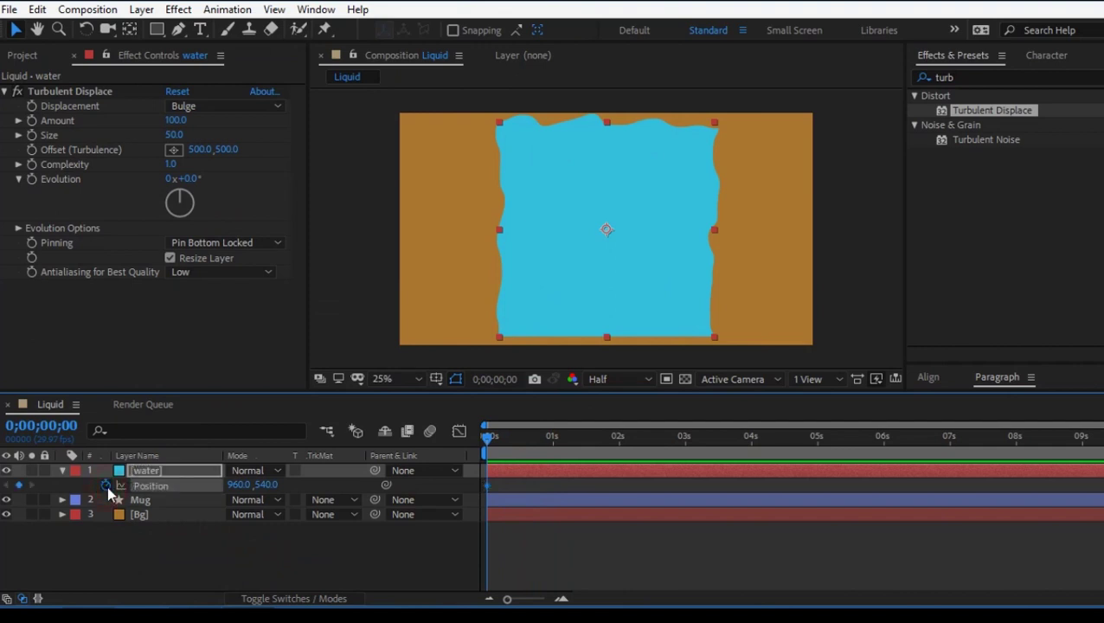
pyautogui.click(103, 486)
pyautogui.moveTo(271, 485); pyautogui.dragTo(779, 427)
pyautogui.moveTo(262, 484); pyautogui.dragTo(223, 479)
pyautogui.click(105, 487)
# Raise the water layer to position 960, 848 and place that position keyframe at about 3 seconds
pyautogui.moveTo(508, 438); pyautogui.dragTo(684, 439)
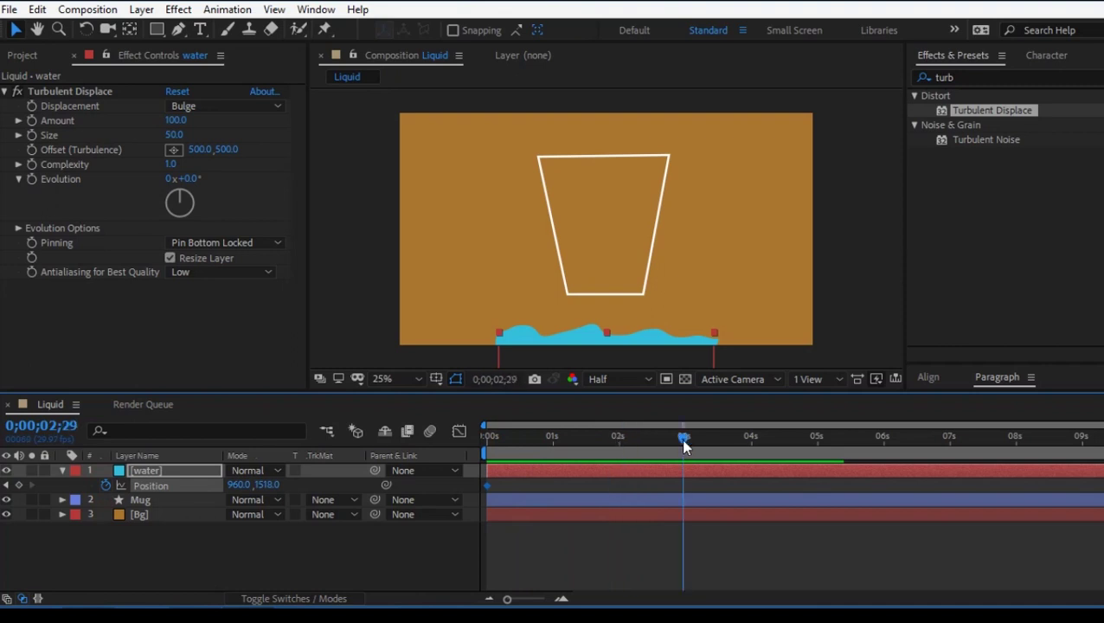
pyautogui.moveTo(263, 484); pyautogui.dragTo(194, 499)
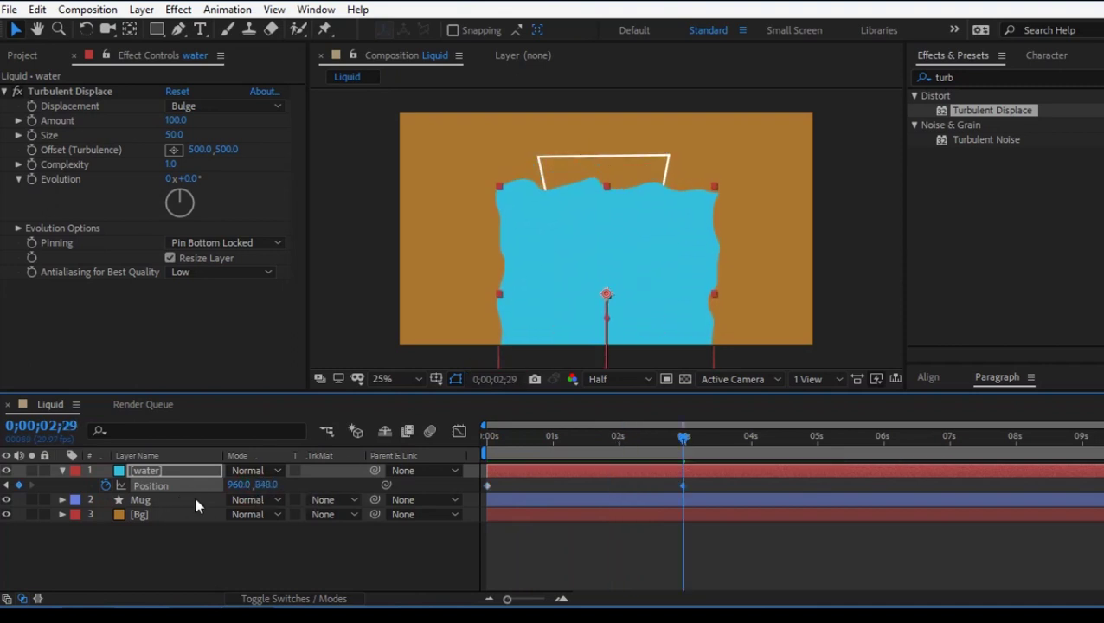
pyautogui.moveTo(685, 486); pyautogui.dragTo(746, 480)
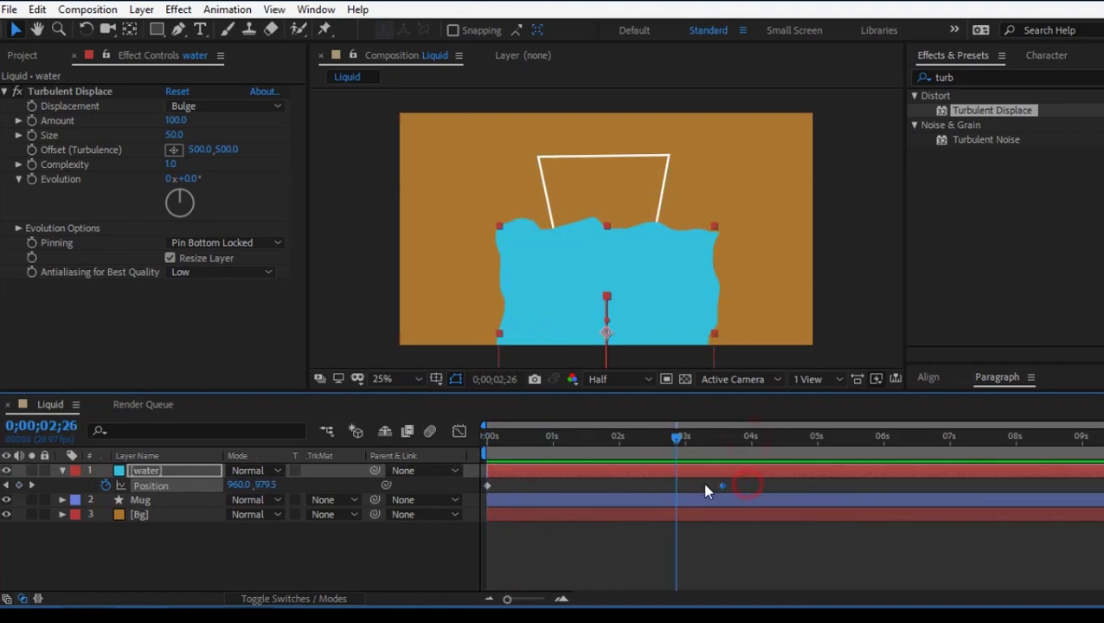
pyautogui.moveTo(706, 491); pyautogui.dragTo(688, 487)
pyautogui.click(234, 543)
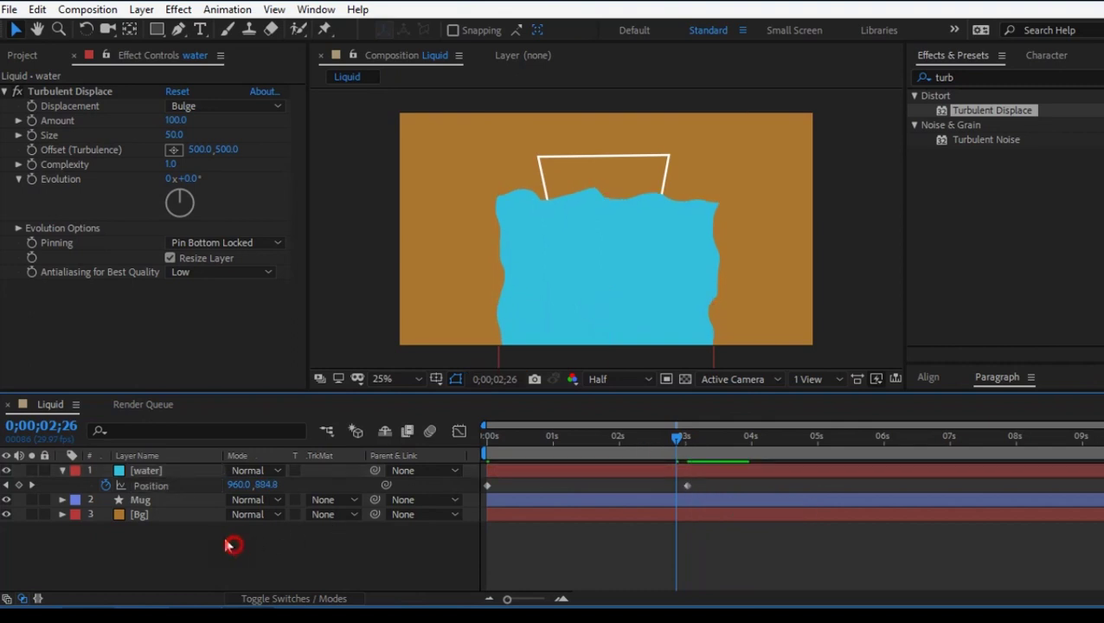
# Try Turbulent as the water effect's displacement type, and switch it back to Bulge
pyautogui.click(171, 475)
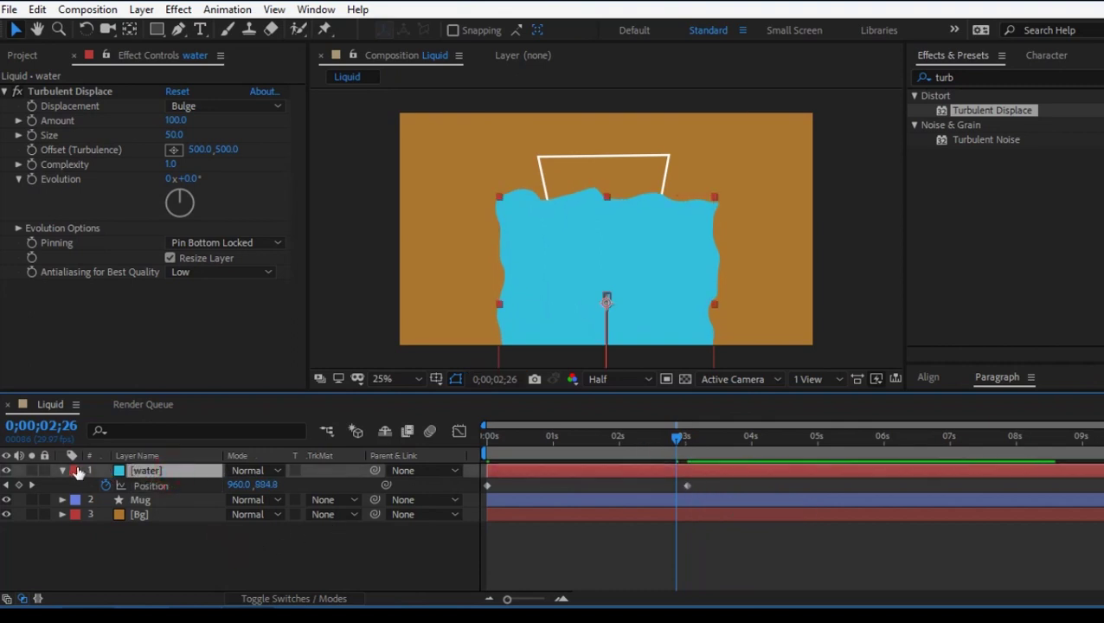
pyautogui.click(73, 472)
pyautogui.click(62, 470)
pyautogui.click(62, 470)
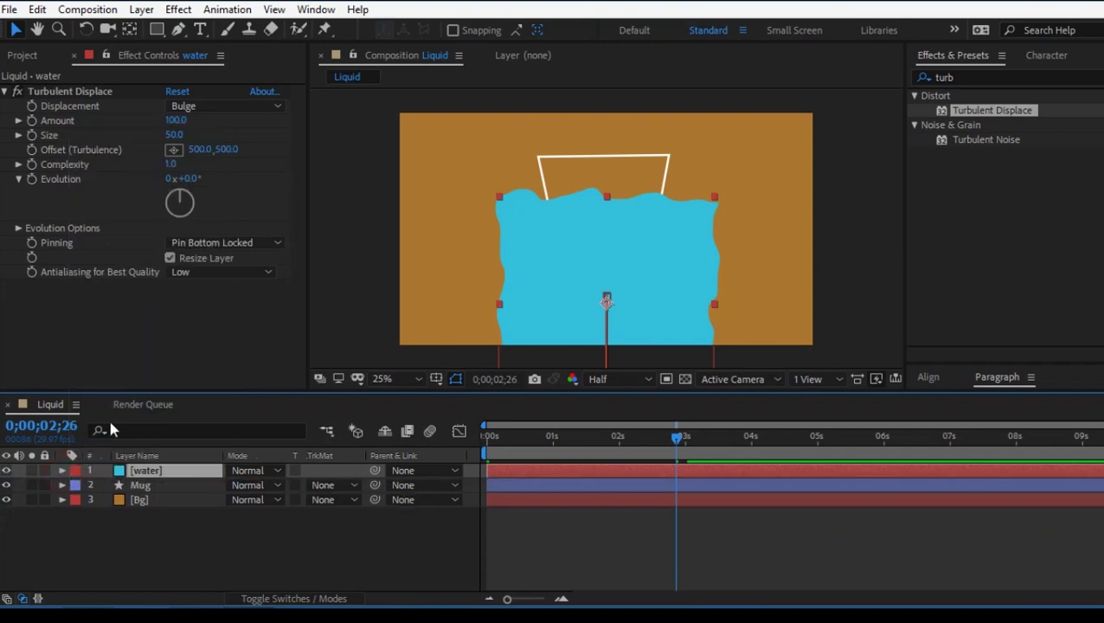
pyautogui.click(192, 107)
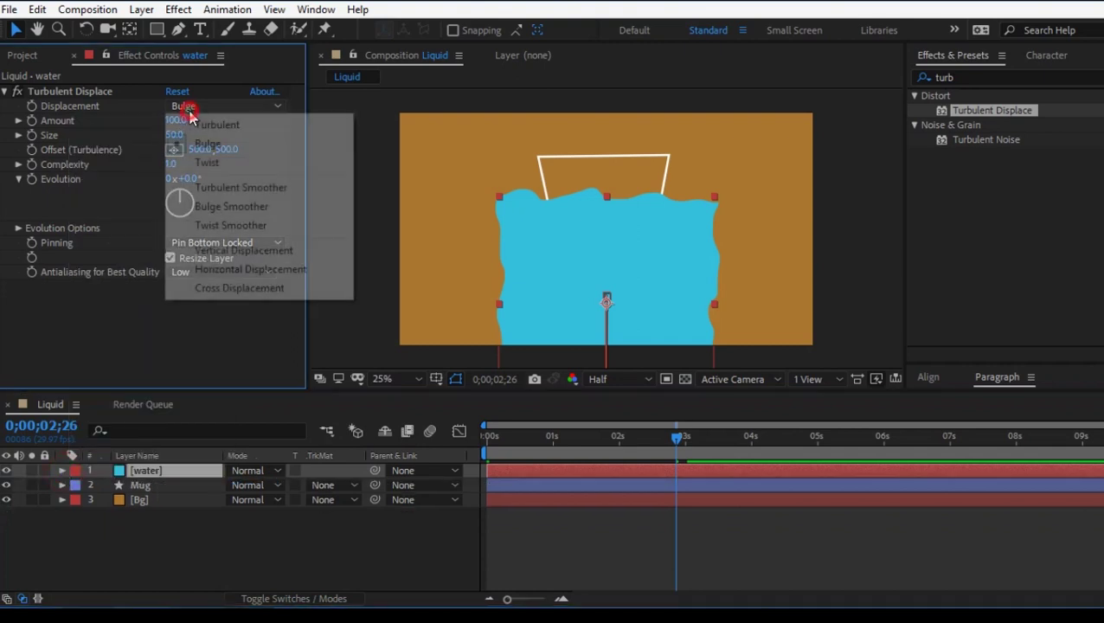
pyautogui.click(212, 125)
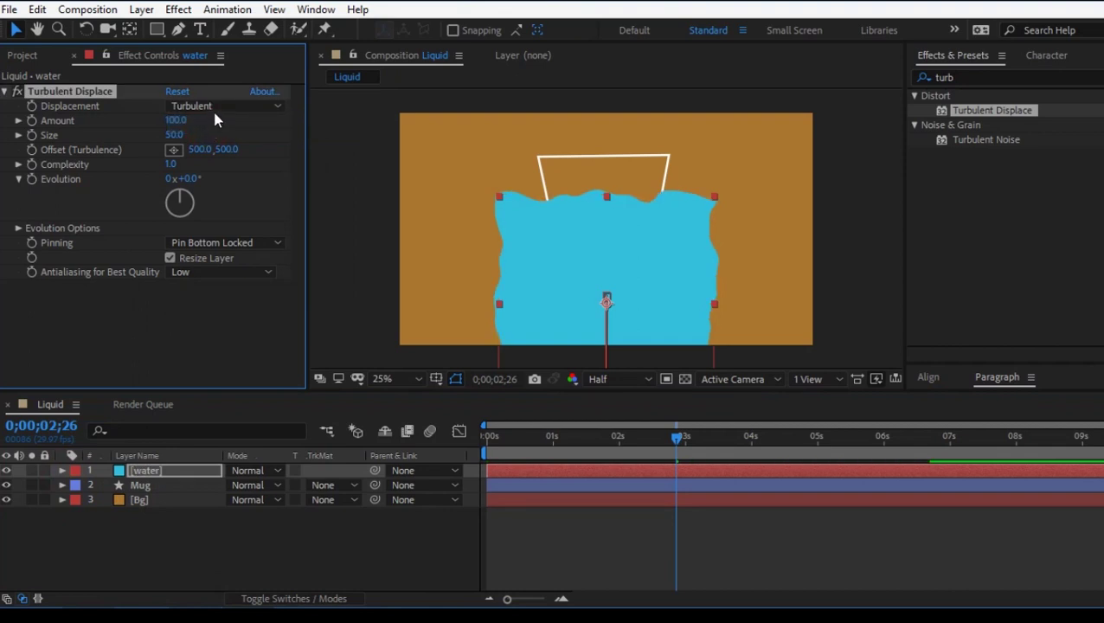
pyautogui.click(212, 106)
pyautogui.click(213, 145)
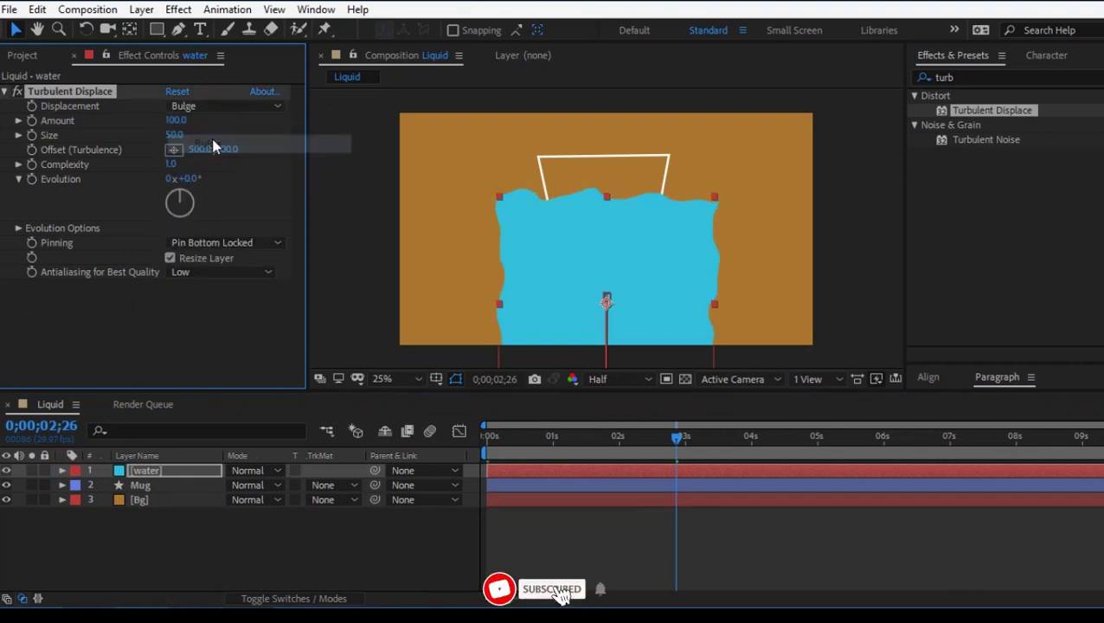
# Drive the effect's Evolution with the expression time*200 and play back the rising water
pyautogui.keyDown('alt'); pyautogui.click(32, 178); pyautogui.keyUp('alt')
pyautogui.write('time*200')
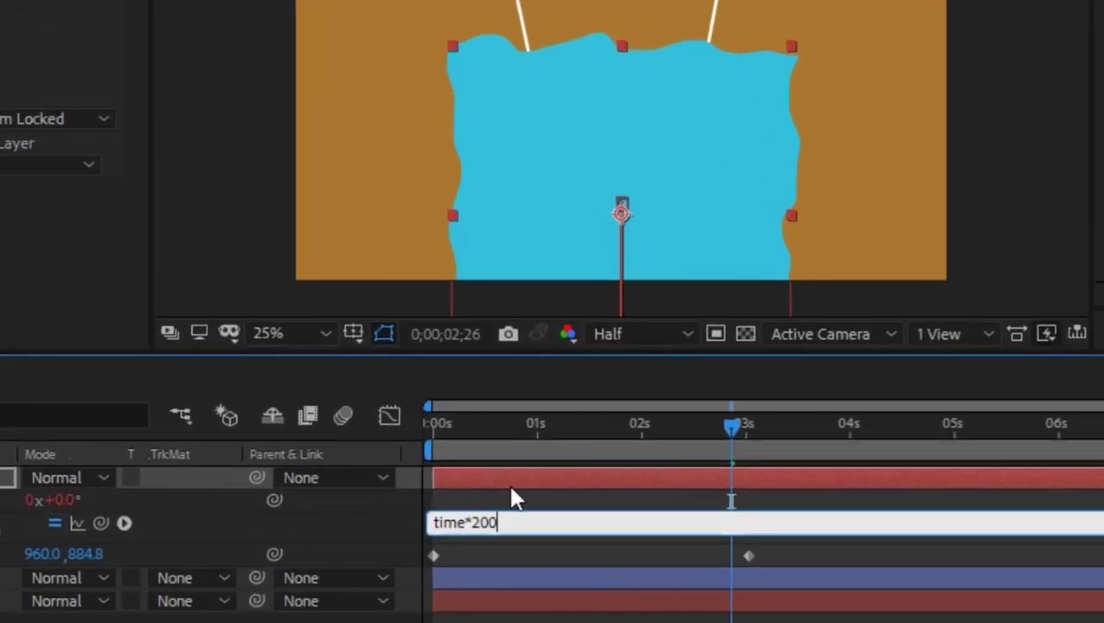
pyautogui.click(512, 497)
pyautogui.click(534, 436)
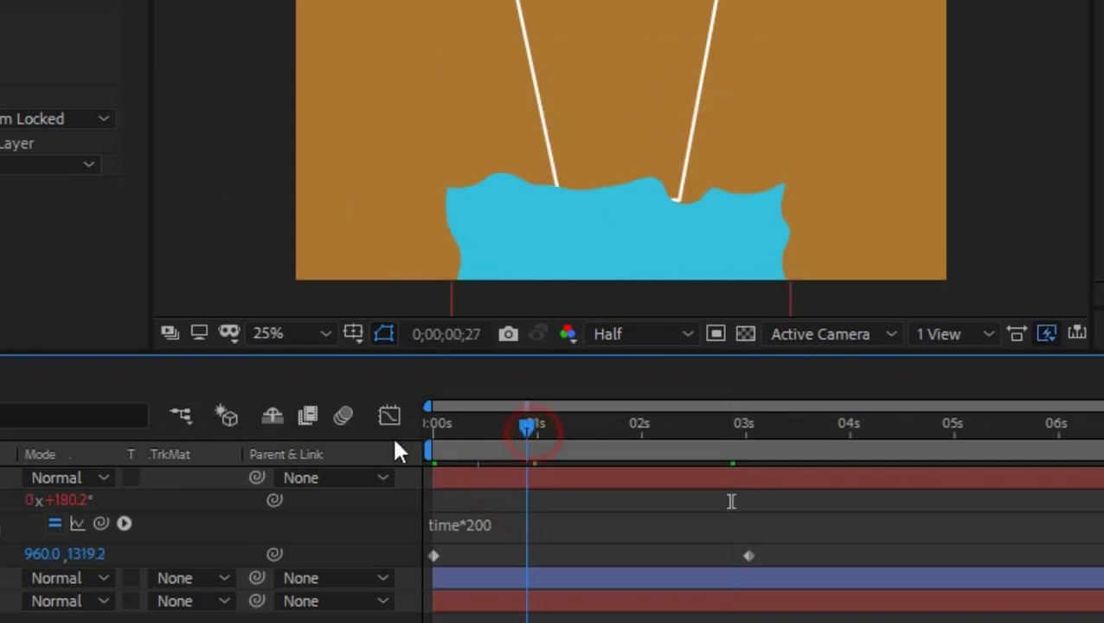
pyautogui.press('space')
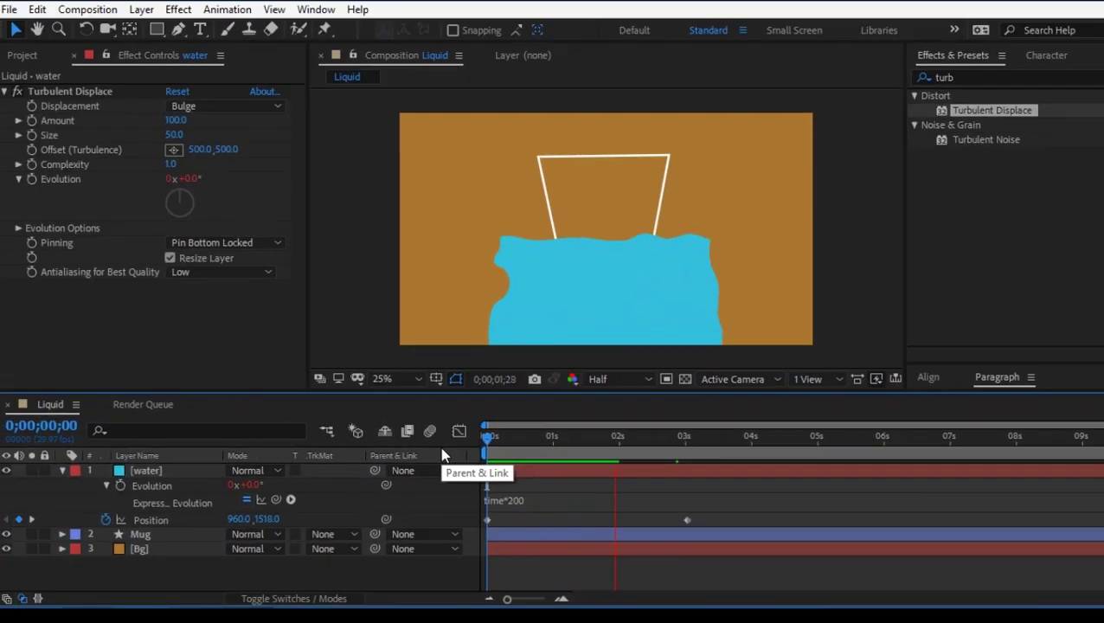
pyautogui.moveTo(627, 445); pyautogui.dragTo(645, 442)
# Try different Turbulent Displace size values to compare the waves on the water's surface
pyautogui.moveTo(176, 138)
pyautogui.mouseDown()
pyautogui.moveTo(185, 135)
pyautogui.moveTo(176, 149)
pyautogui.moveTo(179, 135)
pyautogui.mouseUp()
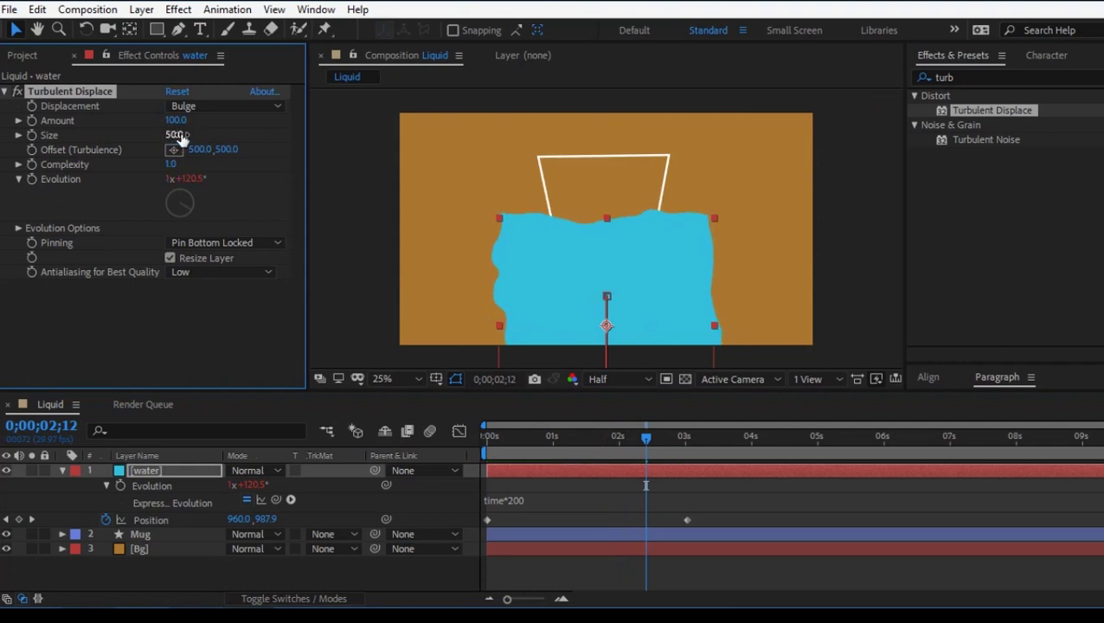
pyautogui.moveTo(188, 122); pyautogui.dragTo(204, 121)
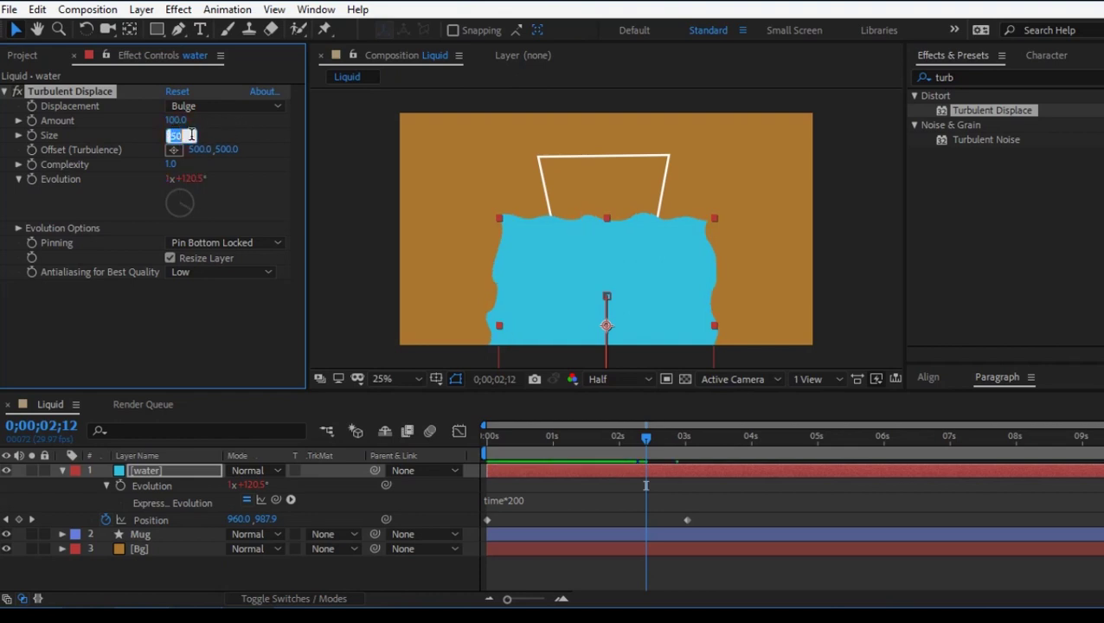
pyautogui.click(224, 138)
pyautogui.moveTo(176, 138)
pyautogui.mouseDown()
pyautogui.moveTo(187, 134)
pyautogui.moveTo(174, 140)
pyautogui.mouseUp()
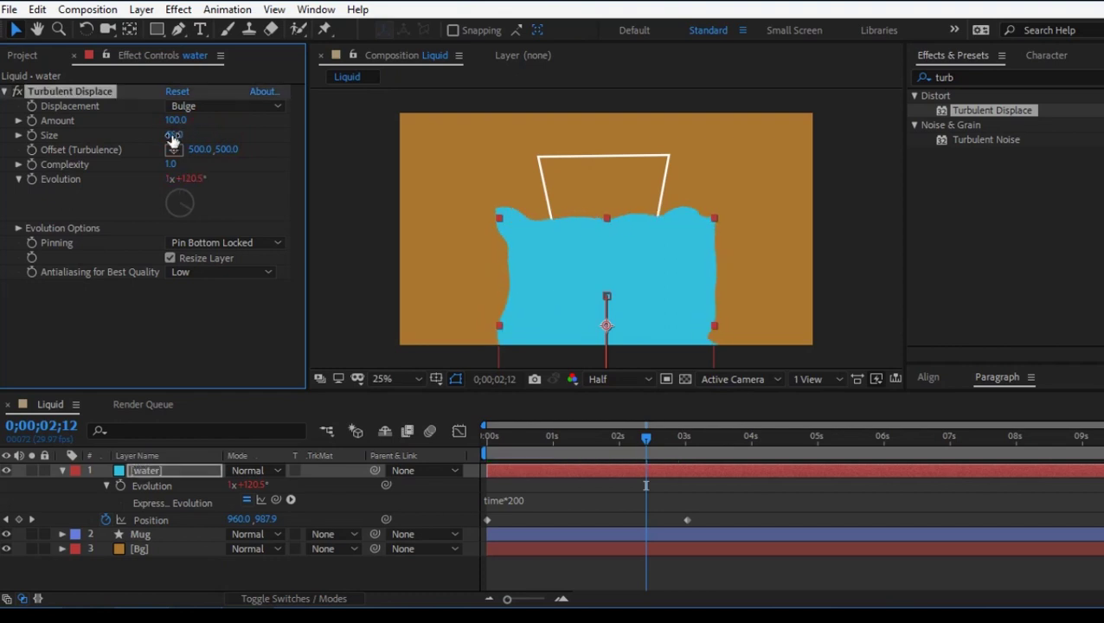
pyautogui.click(236, 137)
pyautogui.moveTo(182, 139)
pyautogui.mouseDown()
pyautogui.moveTo(222, 138)
pyautogui.moveTo(169, 139)
pyautogui.mouseUp()
# Set the Turbulent Displace size to 30 and preview the water animation from the start
pyautogui.click(175, 136)
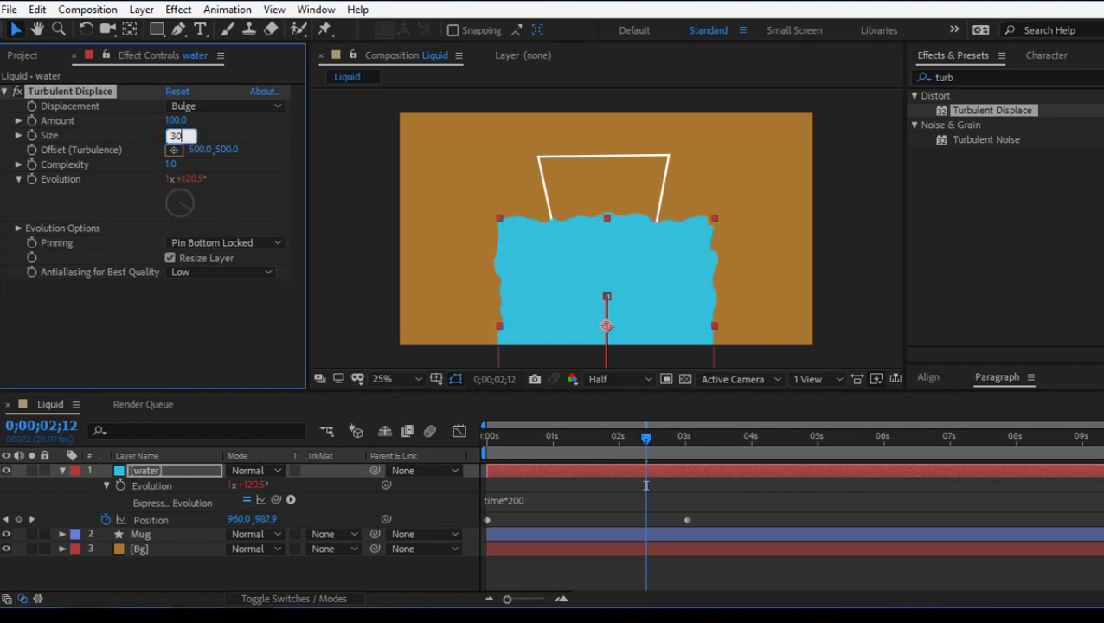
pyautogui.write('30')
pyautogui.press('Return')
pyautogui.click(569, 425)
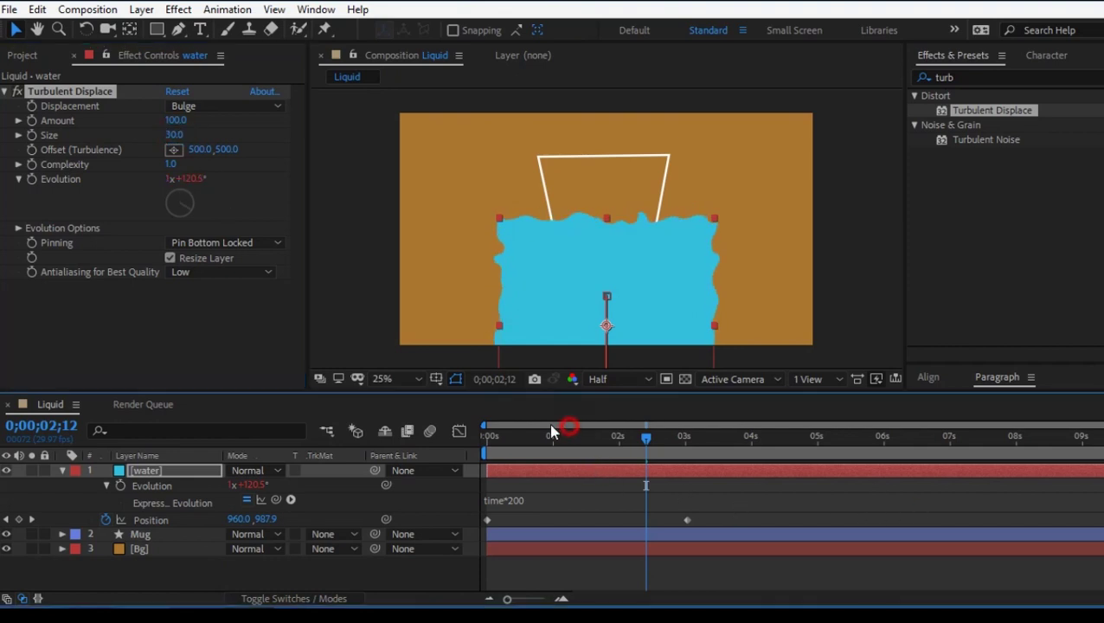
pyautogui.click(486, 439)
pyautogui.press('space')
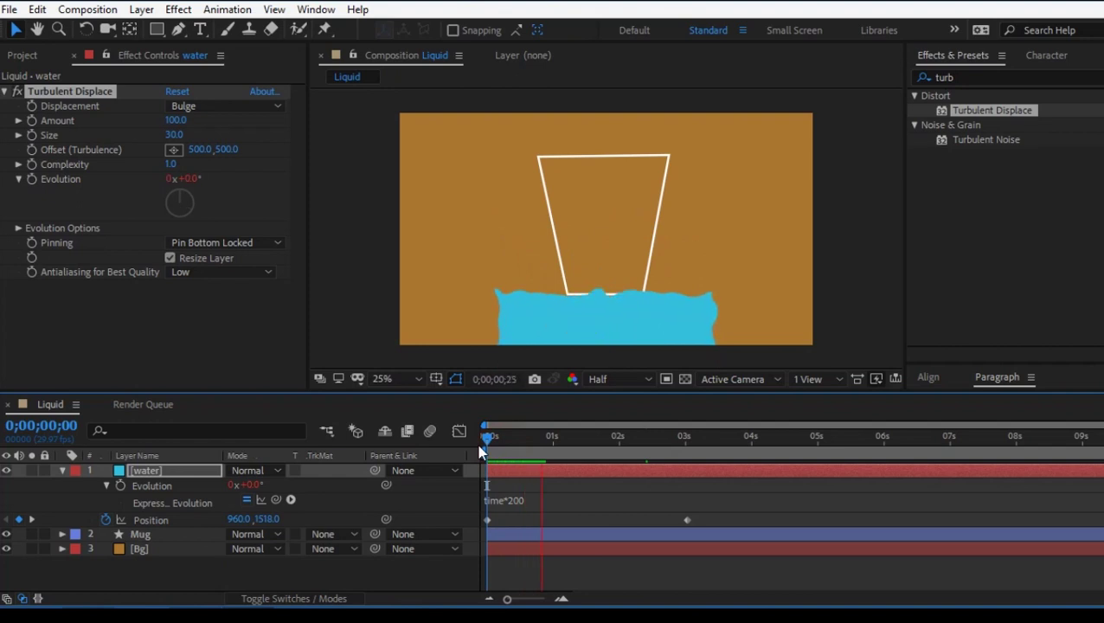
pyautogui.click(555, 440)
pyautogui.moveTo(555, 439); pyautogui.dragTo(625, 438)
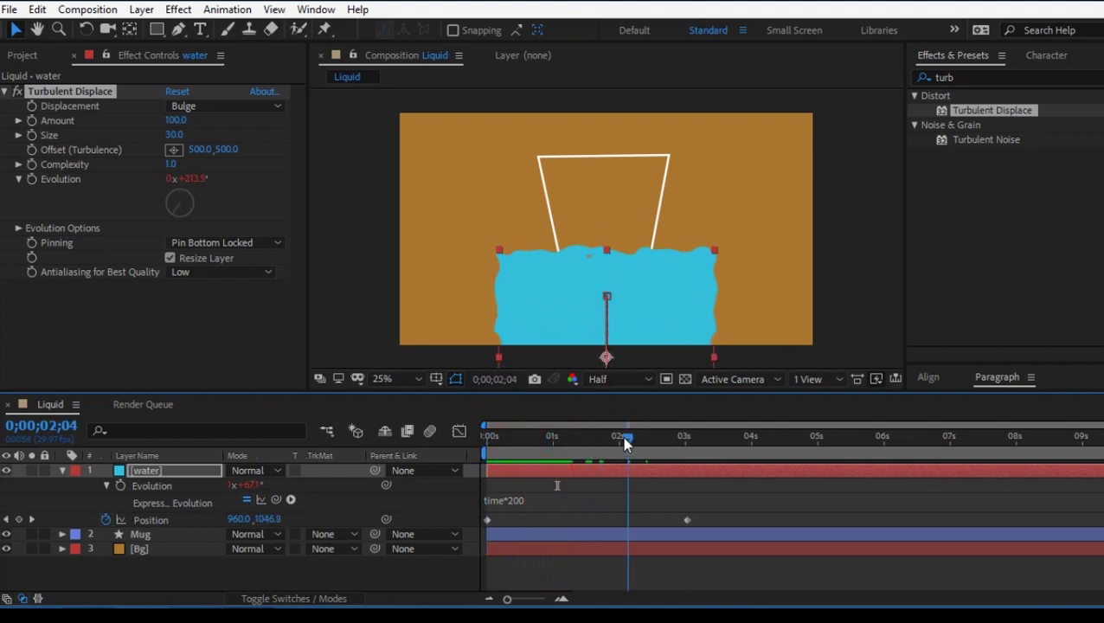
# Try using the water layer as an alpha matte for the Mug layer, checking it at another frame
pyautogui.click(62, 472)
pyautogui.click(160, 487)
pyautogui.click(358, 487)
pyautogui.click(360, 526)
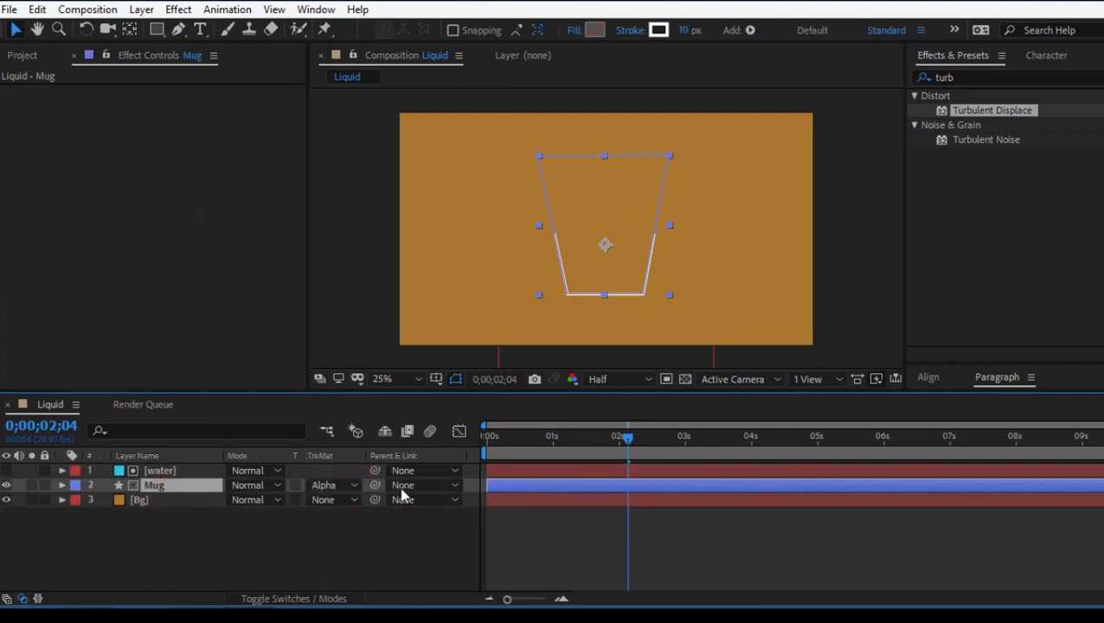
pyautogui.click(454, 380)
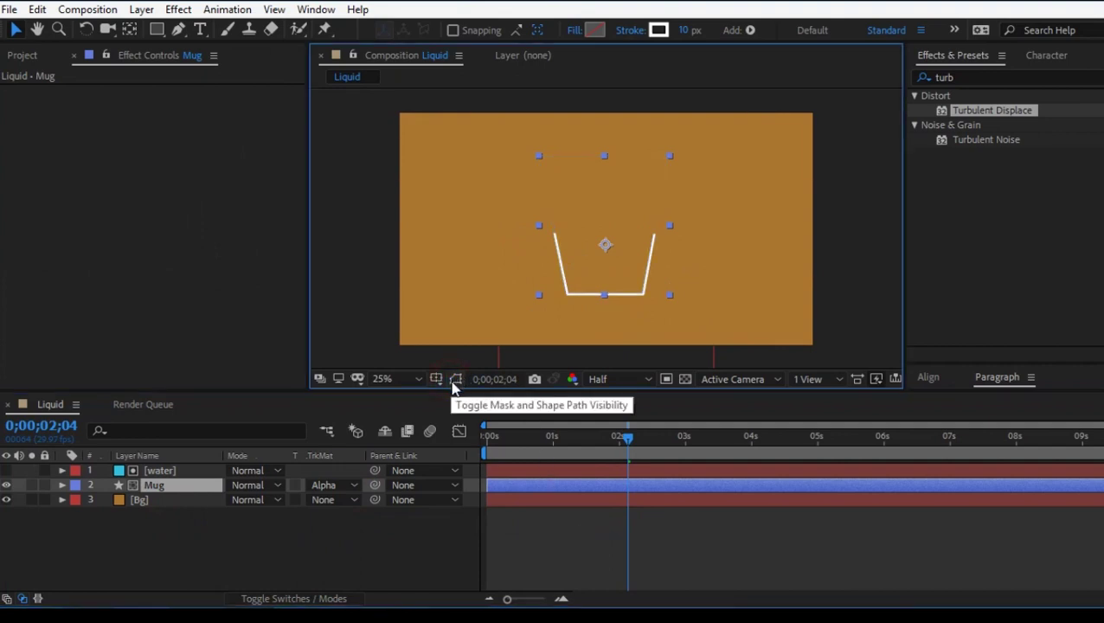
pyautogui.moveTo(599, 446)
pyautogui.mouseDown()
pyautogui.moveTo(577, 441)
pyautogui.moveTo(607, 447)
pyautogui.mouseUp()
pyautogui.click(456, 381)
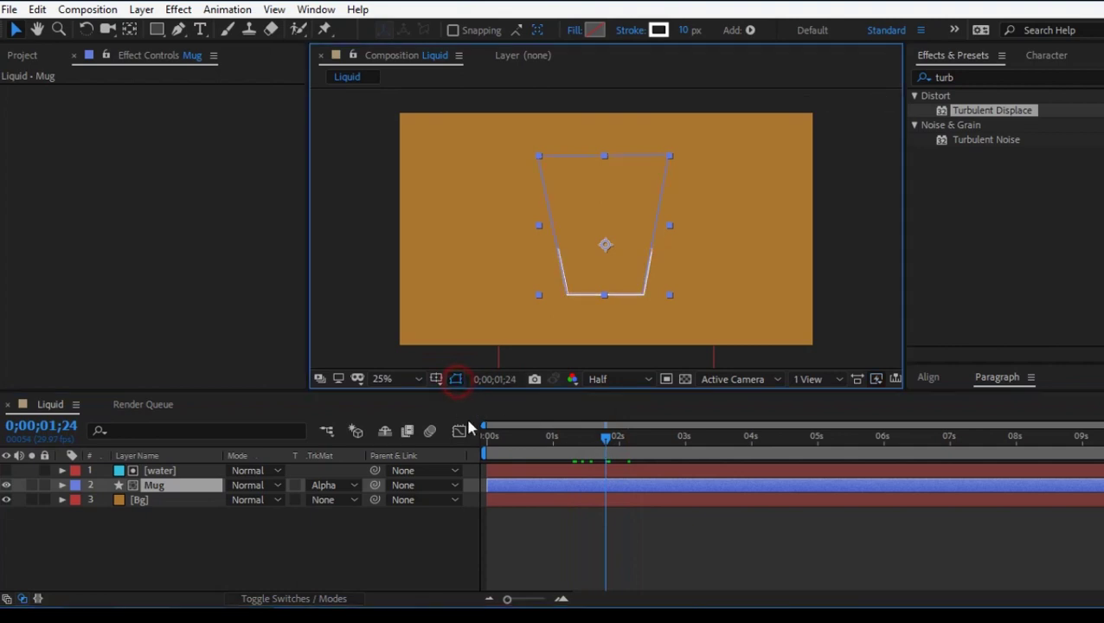
pyautogui.click(562, 517)
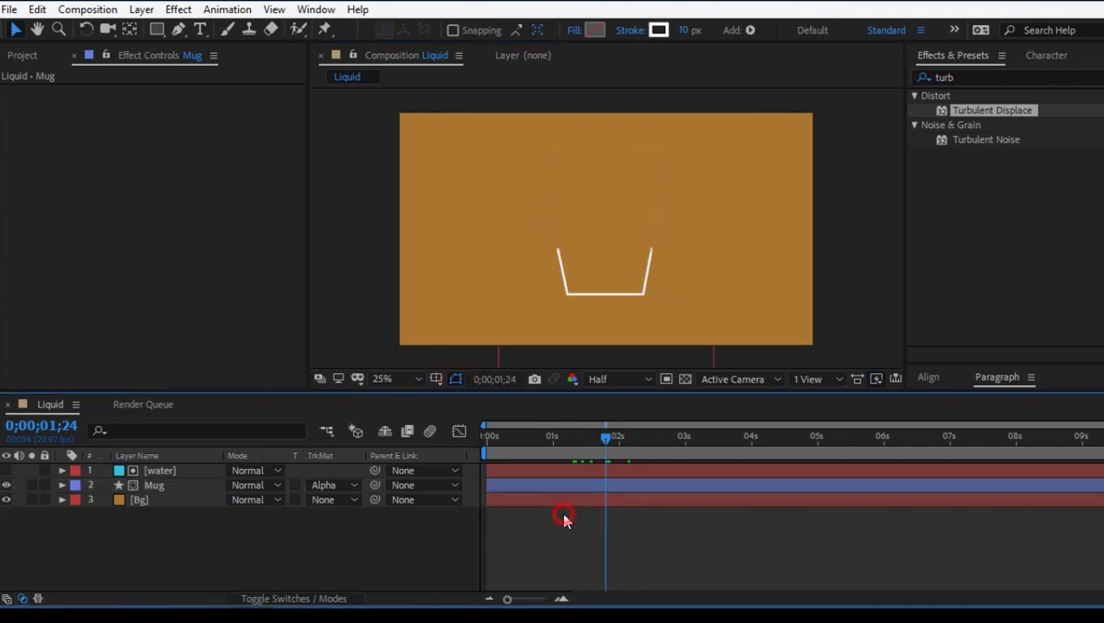
# Remove the track matte from the Mug layer
pyautogui.click(191, 486)
pyautogui.click(323, 486)
pyautogui.click(343, 505)
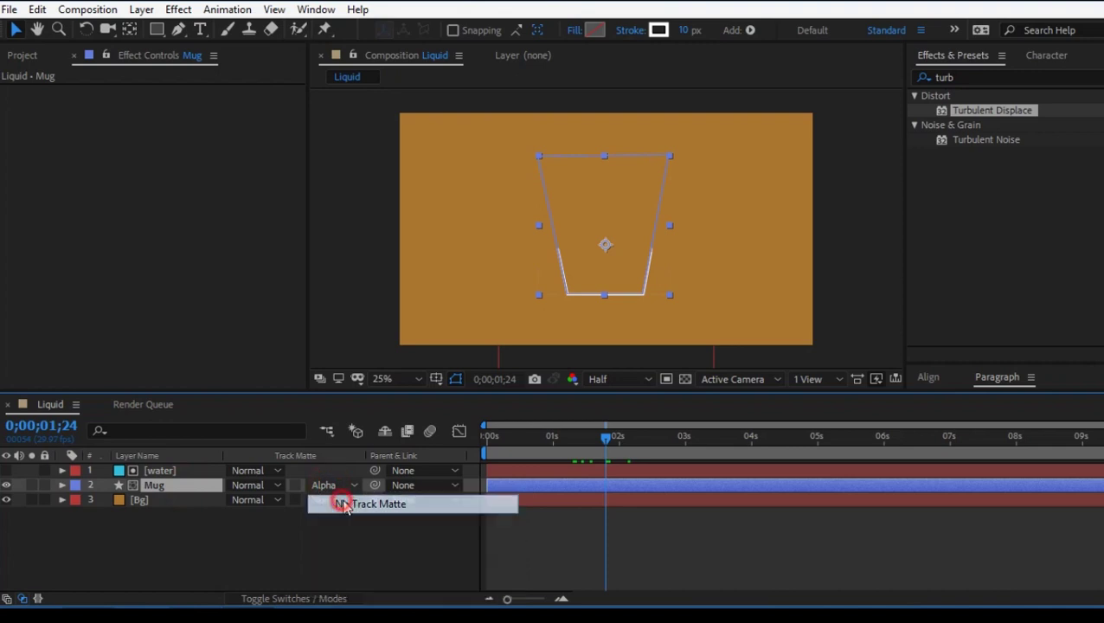
pyautogui.click(299, 537)
# Duplicate the Mug layer and give the copy a solid color fill
pyautogui.click(168, 494)
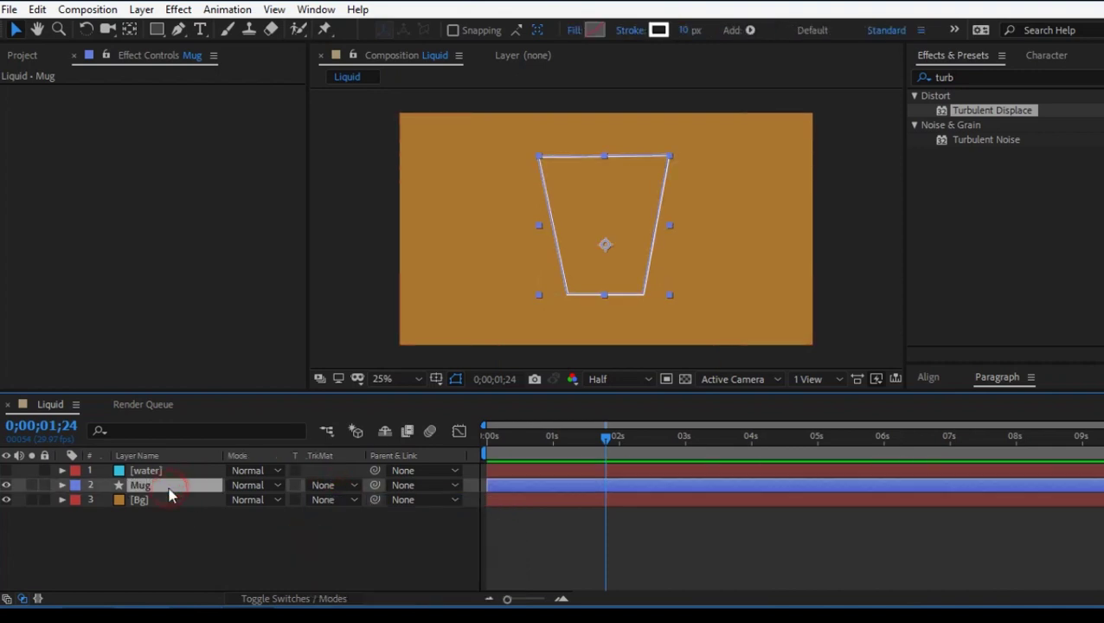
pyautogui.hotkey('ctrl', 'd')
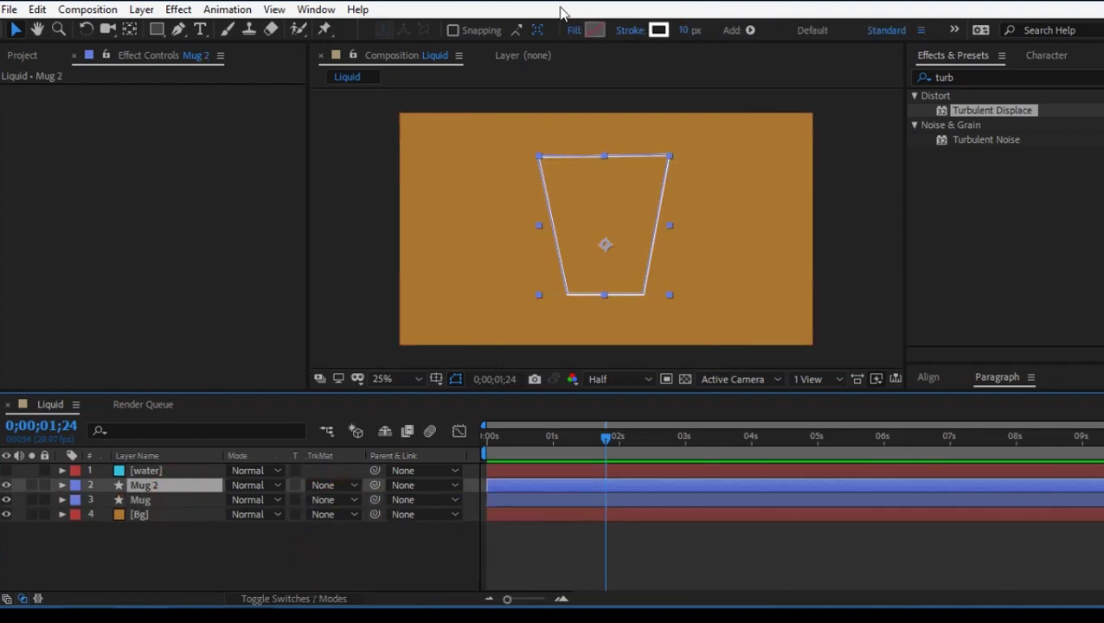
pyautogui.click(574, 32)
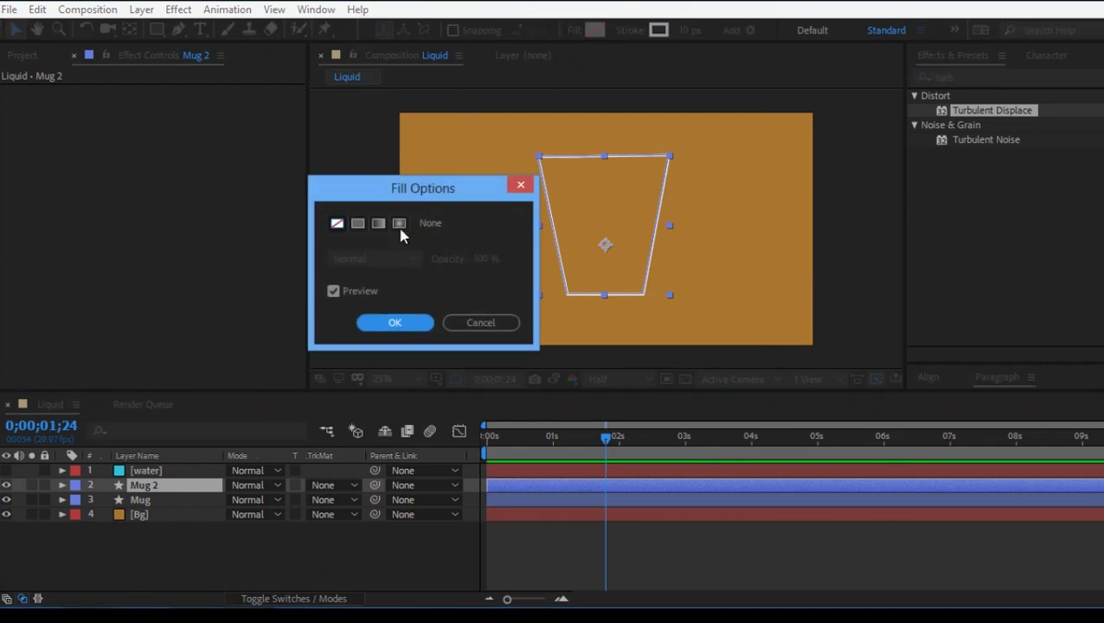
pyautogui.click(359, 225)
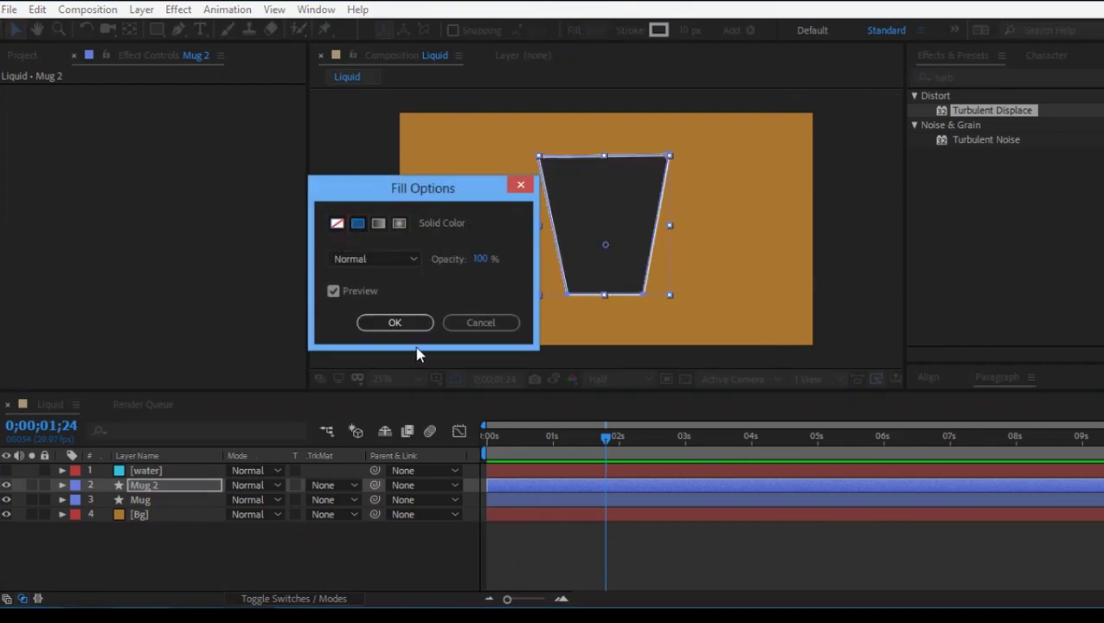
pyautogui.click(405, 322)
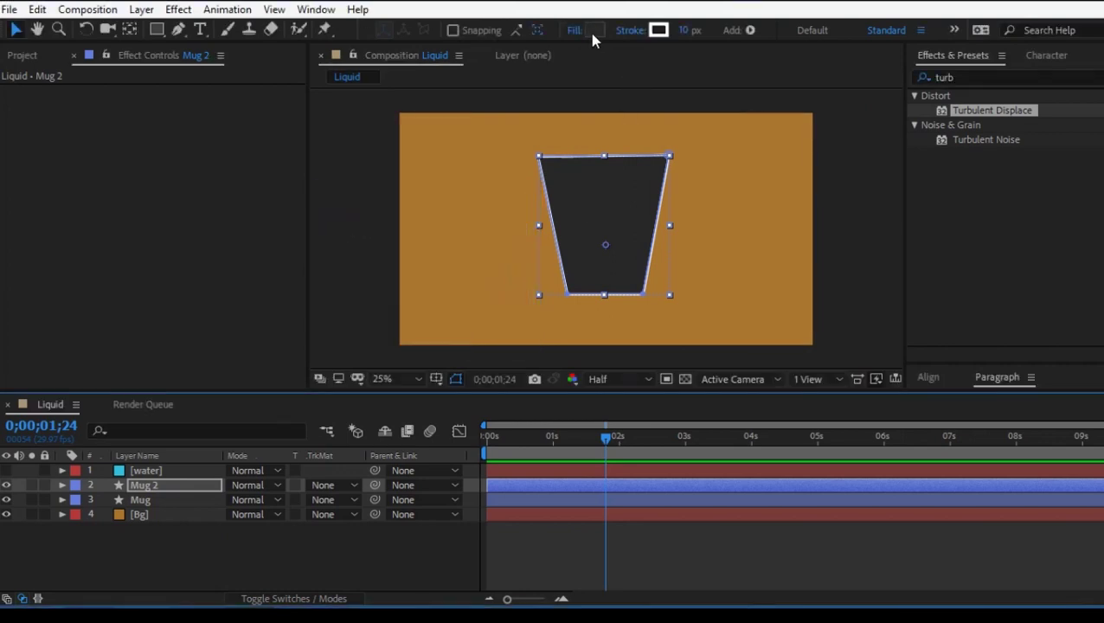
pyautogui.click(593, 32)
pyautogui.click(263, 424)
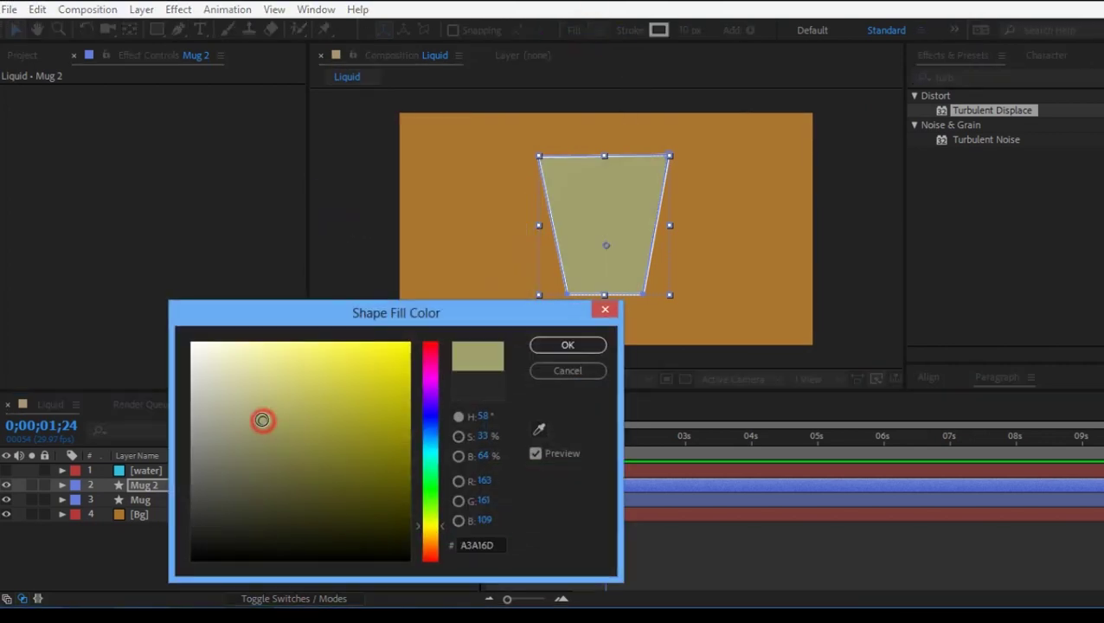
pyautogui.click(198, 461)
pyautogui.click(249, 443)
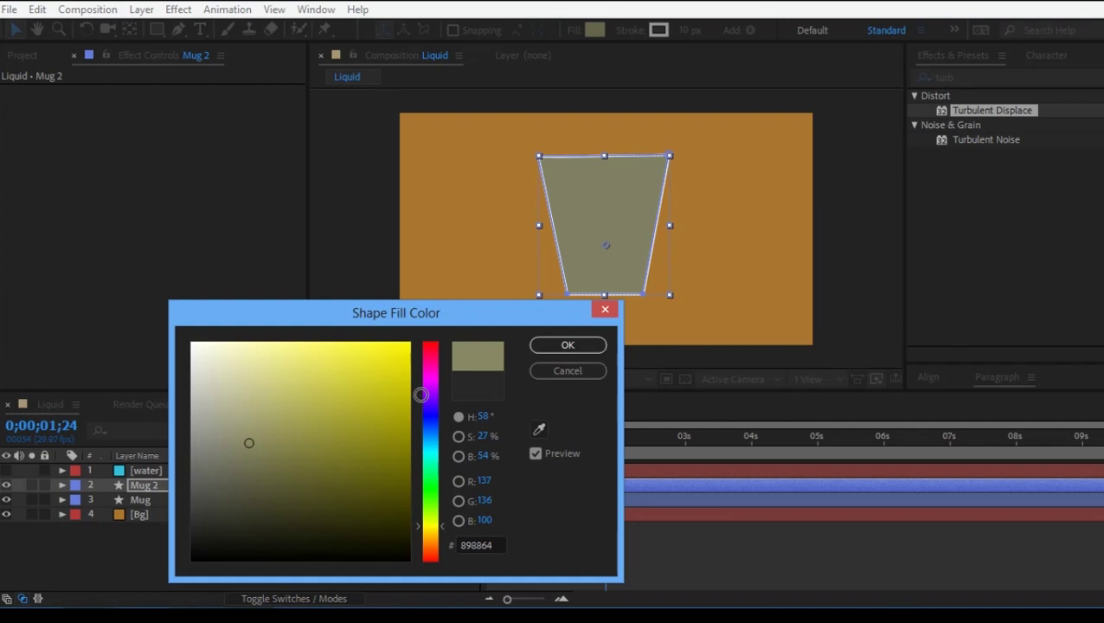
pyautogui.click(568, 371)
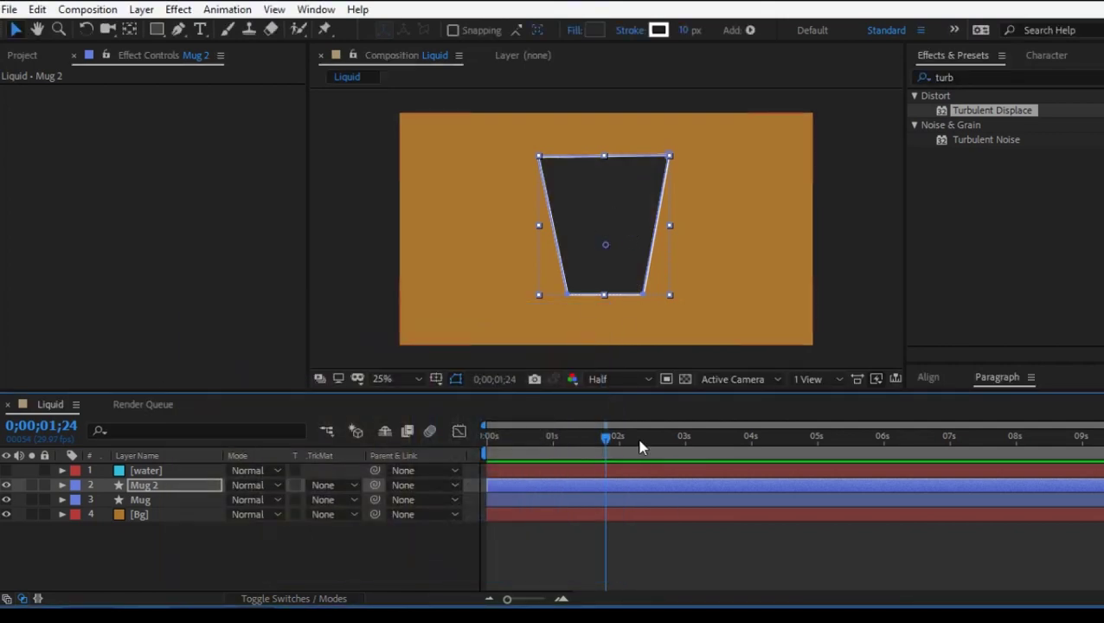
# Rename the filled mug copy as Mug with fill
pyautogui.click(638, 543)
pyautogui.press('.')
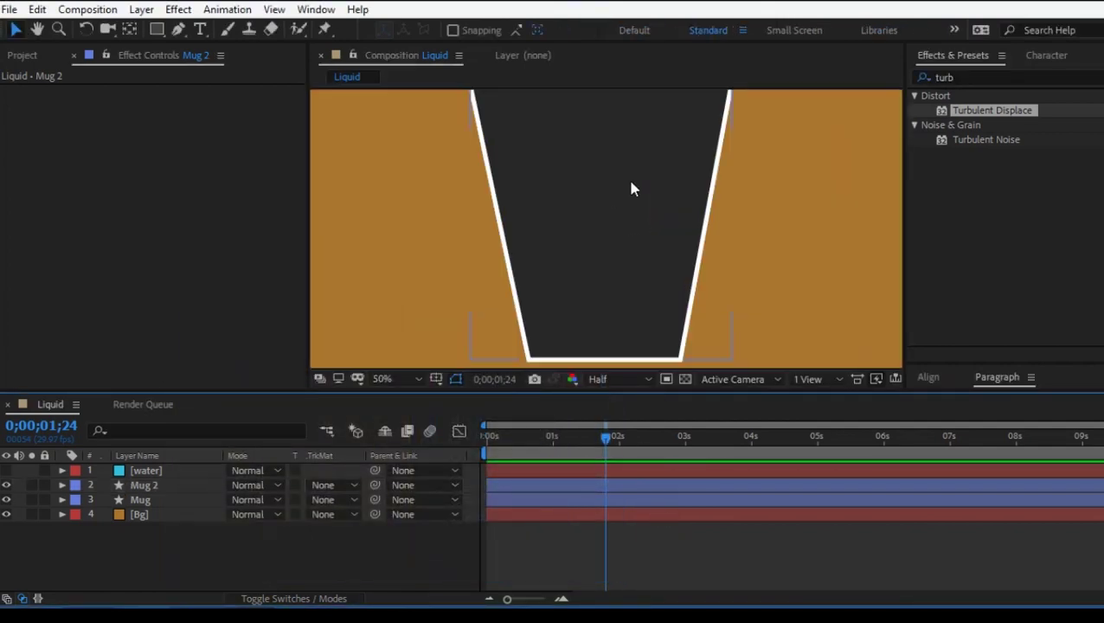
pyautogui.press(',')
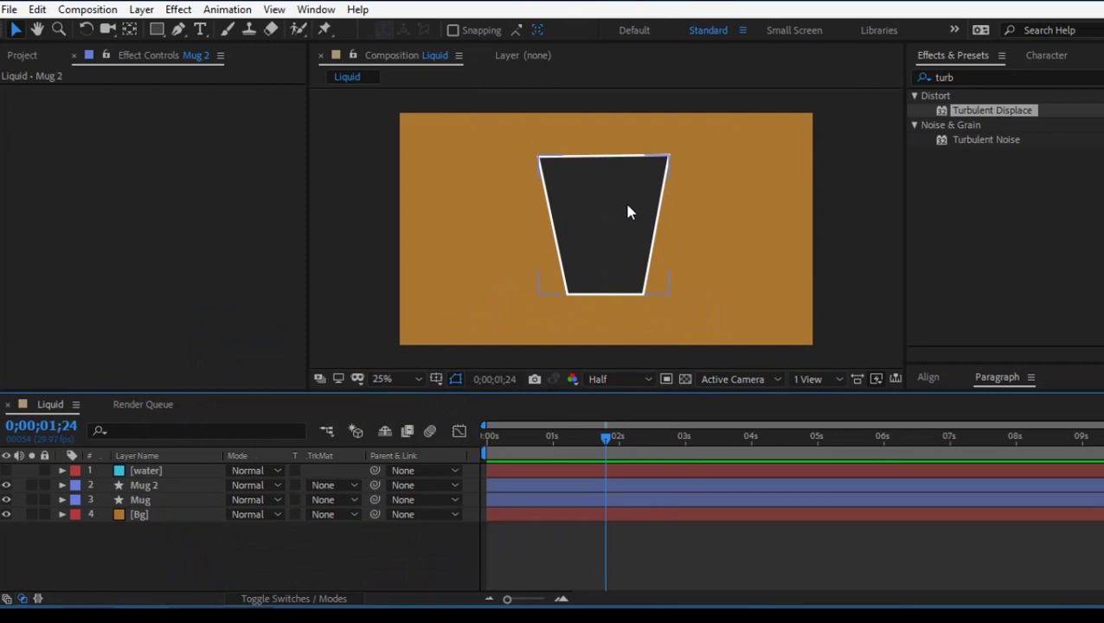
pyautogui.click(157, 489)
pyautogui.press('Return')
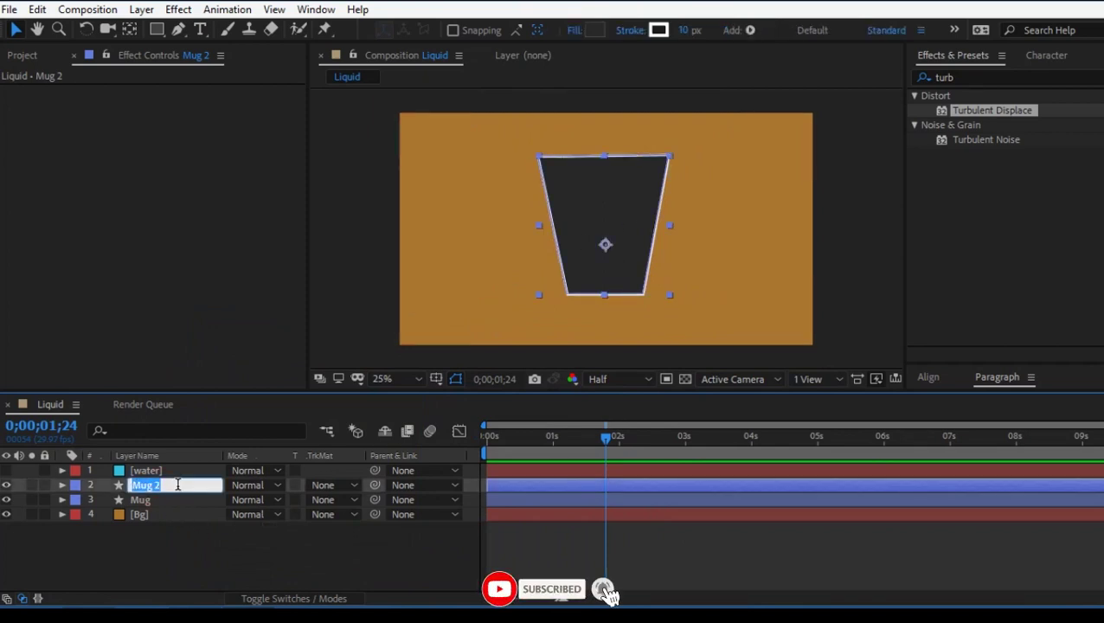
pyautogui.write('Mug with fill')
pyautogui.press('Return')
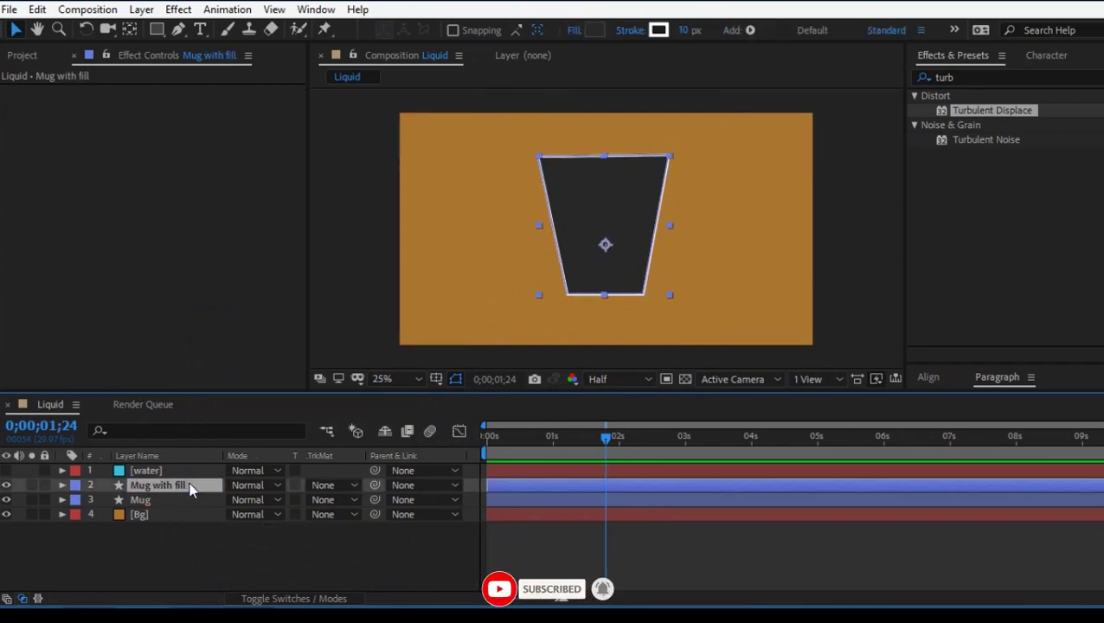
# Try using the water layer as an alpha matte for Mug with fill, and preview the animation from the start
pyautogui.click(142, 470)
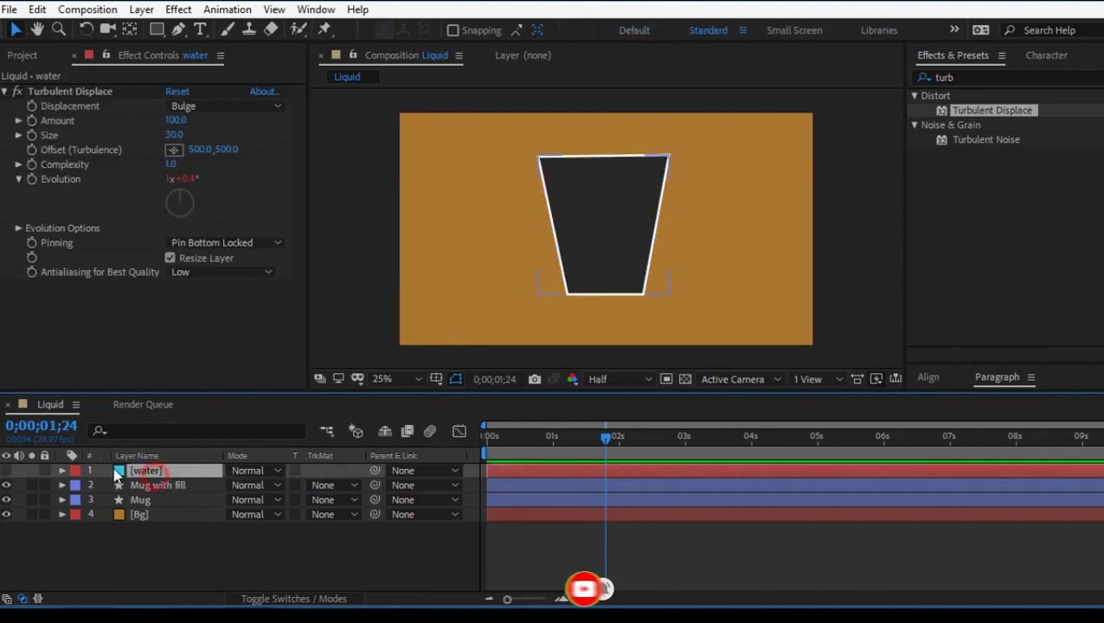
pyautogui.click(7, 471)
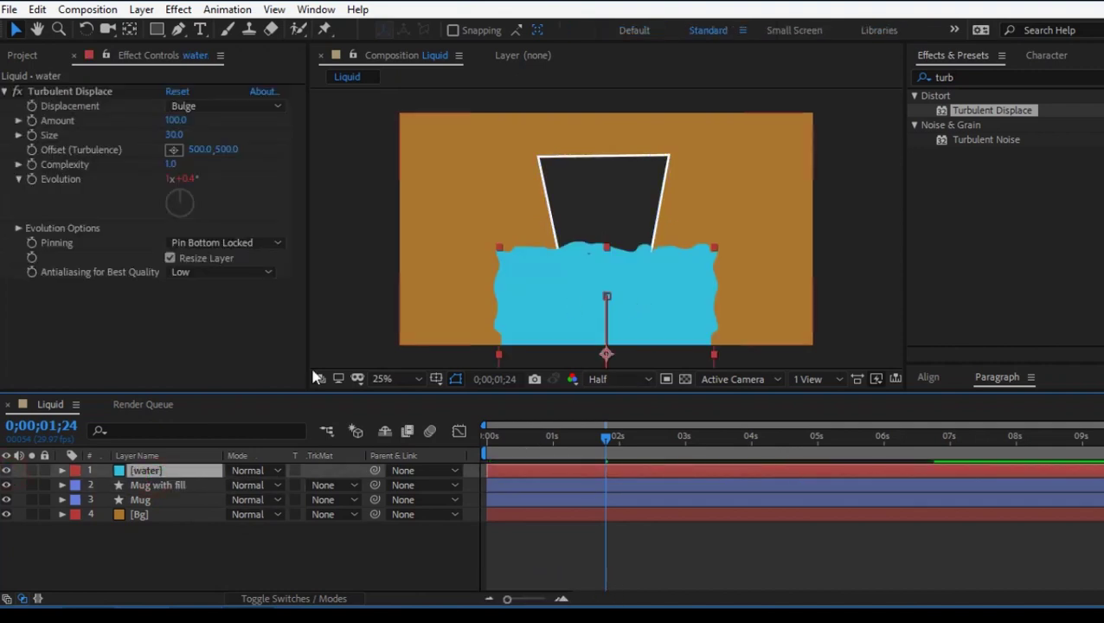
pyautogui.click(337, 486)
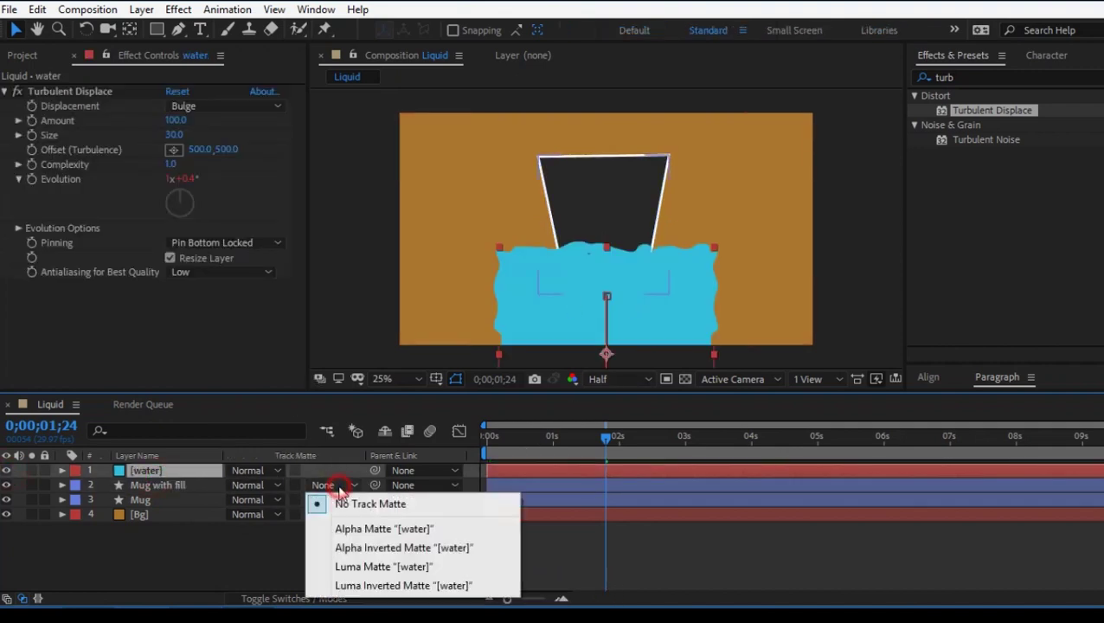
pyautogui.click(361, 530)
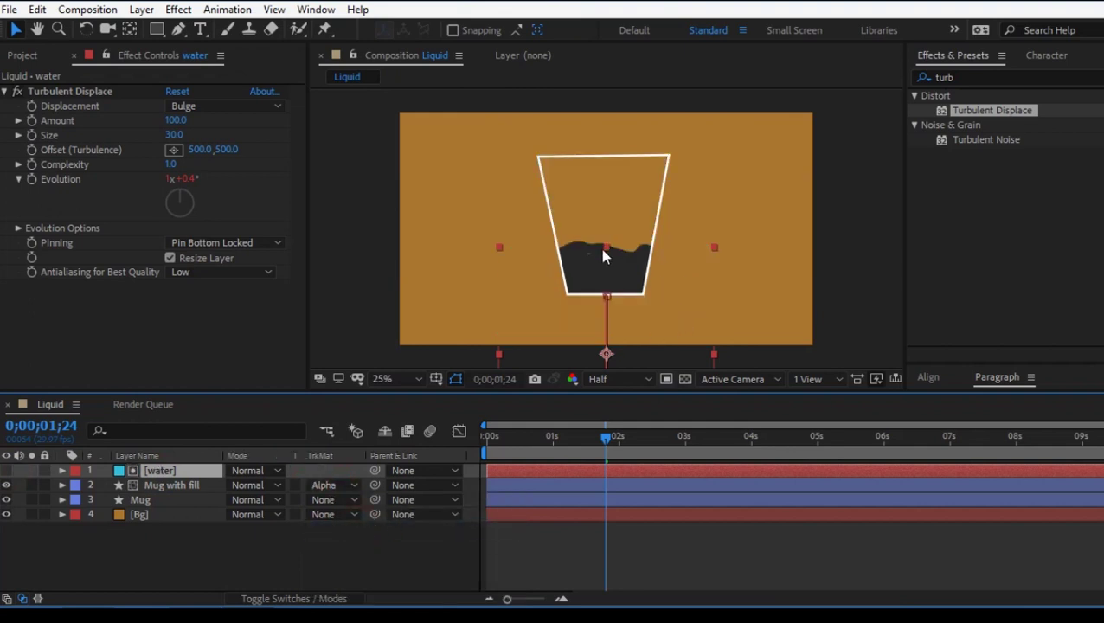
pyautogui.moveTo(519, 456); pyautogui.dragTo(491, 458)
pyautogui.press('space')
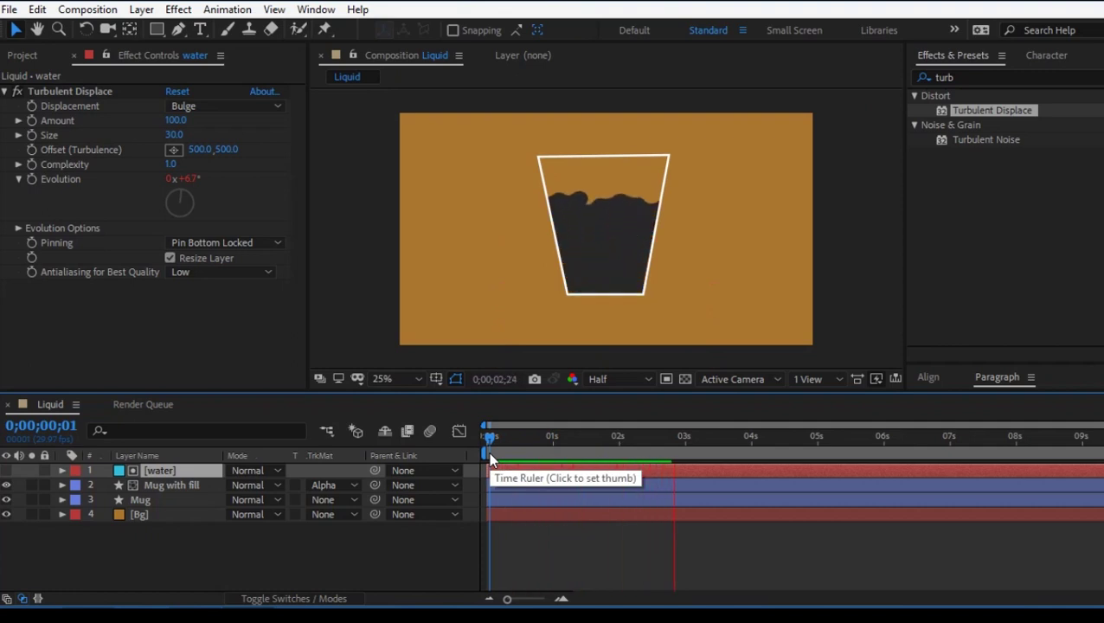
pyautogui.click(610, 443)
pyautogui.moveTo(636, 450); pyautogui.dragTo(703, 443)
pyautogui.click(292, 547)
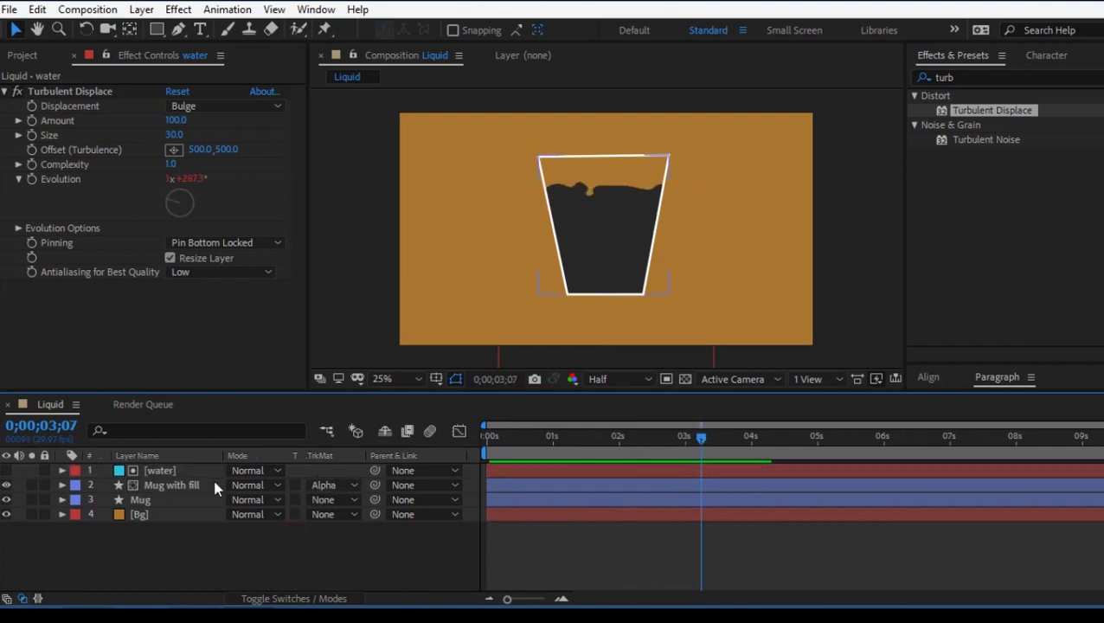
# Remove the track matte from Mug with fill and make the water layer visible
pyautogui.click(346, 488)
pyautogui.click(358, 504)
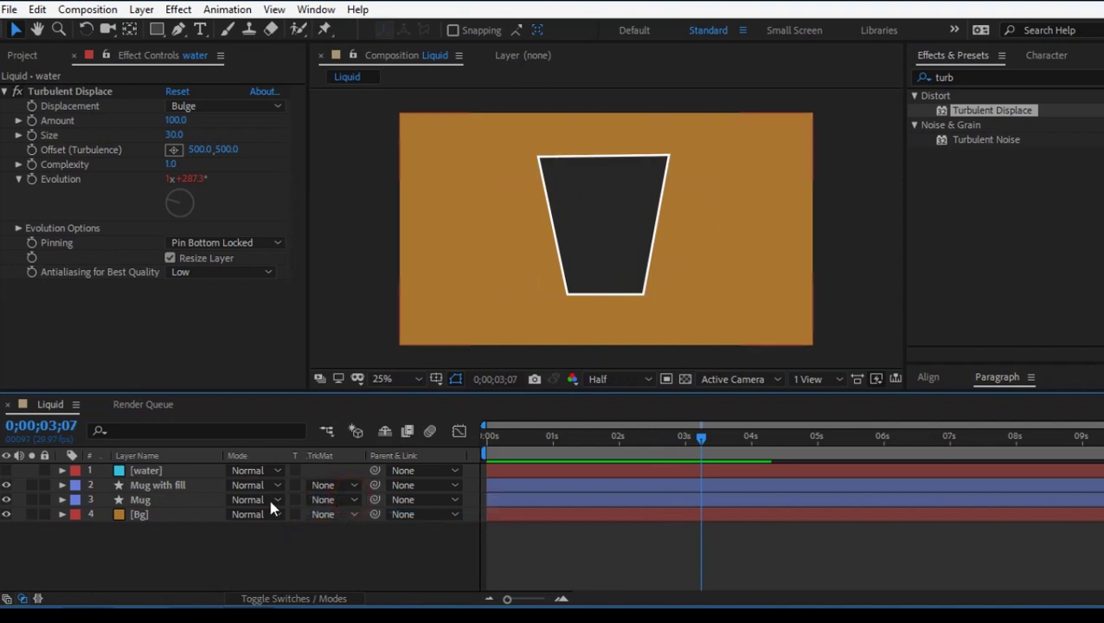
pyautogui.click(6, 472)
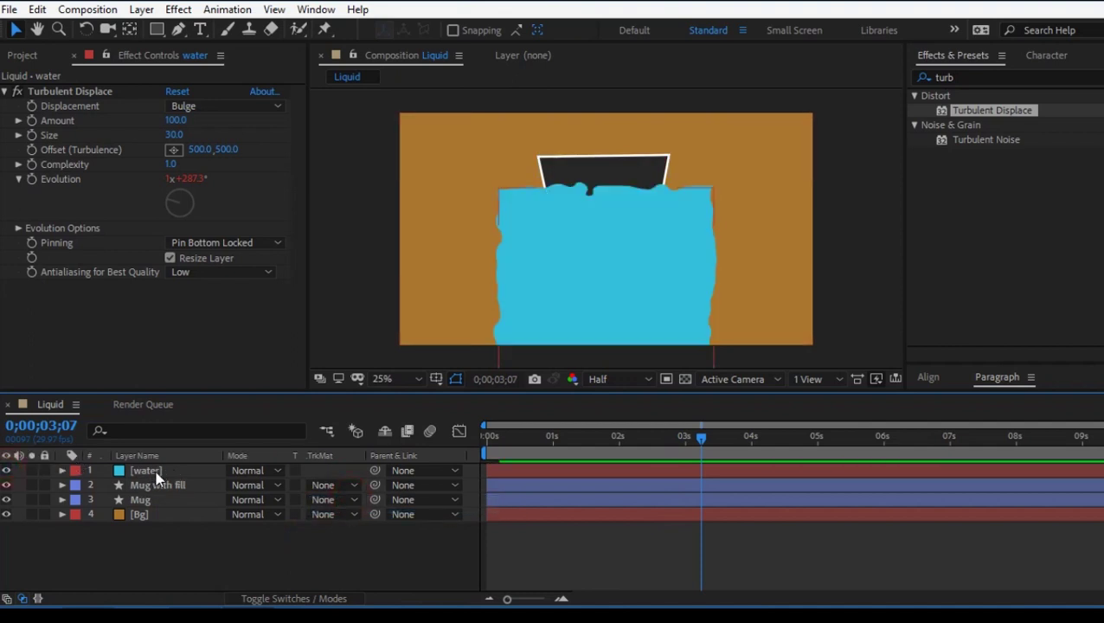
# Place the water layer directly below Mug with fill and set its track matte to Alpha Matte "Mug with fill"
pyautogui.moveTo(155, 469); pyautogui.dragTo(156, 490)
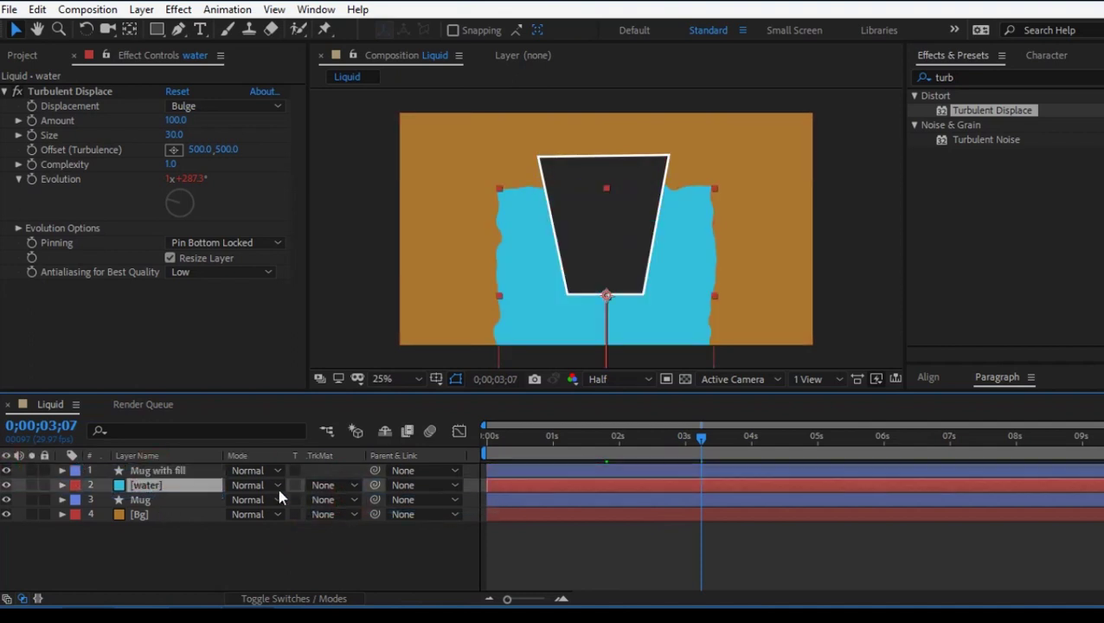
pyautogui.click(319, 488)
pyautogui.click(333, 525)
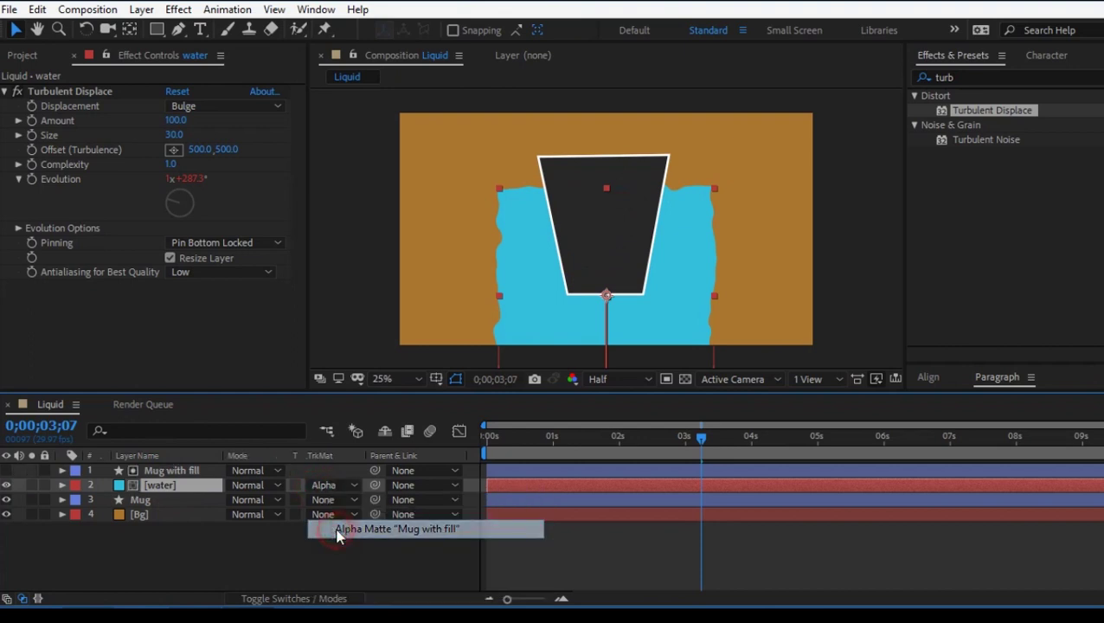
pyautogui.click(594, 444)
pyautogui.press('space')
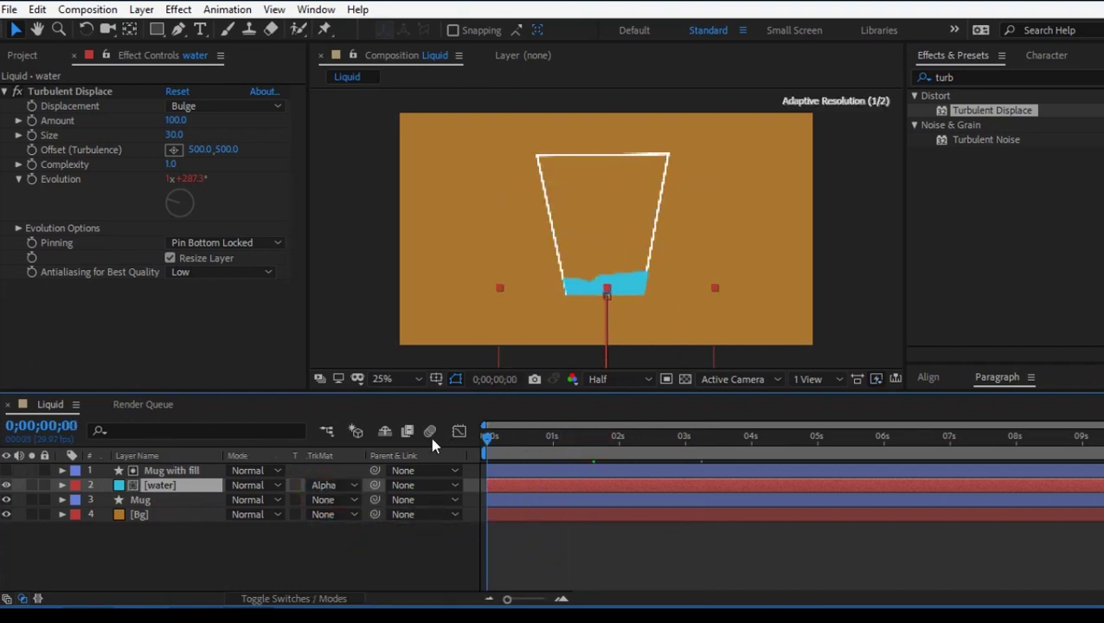
# Move the Mug outline layer above all other layers and preview the rising water from the start
pyautogui.moveTo(154, 502); pyautogui.dragTo(182, 472)
pyautogui.click(215, 530)
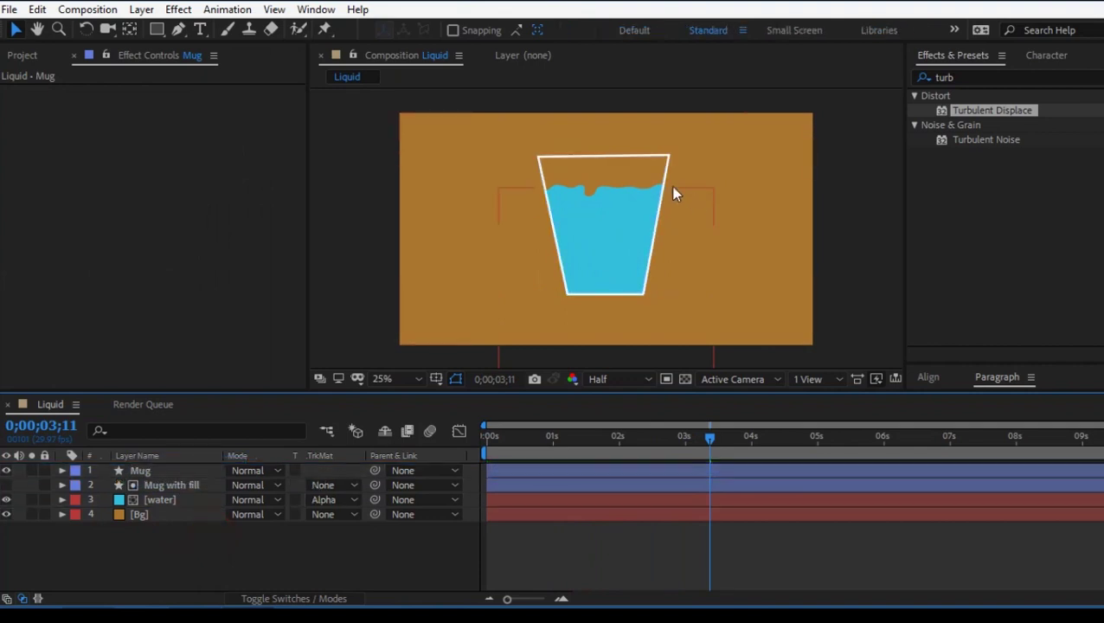
pyautogui.press('.')
pyautogui.press('.')
pyautogui.press(',')
pyautogui.moveTo(569, 443); pyautogui.dragTo(478, 452)
pyautogui.press('space')
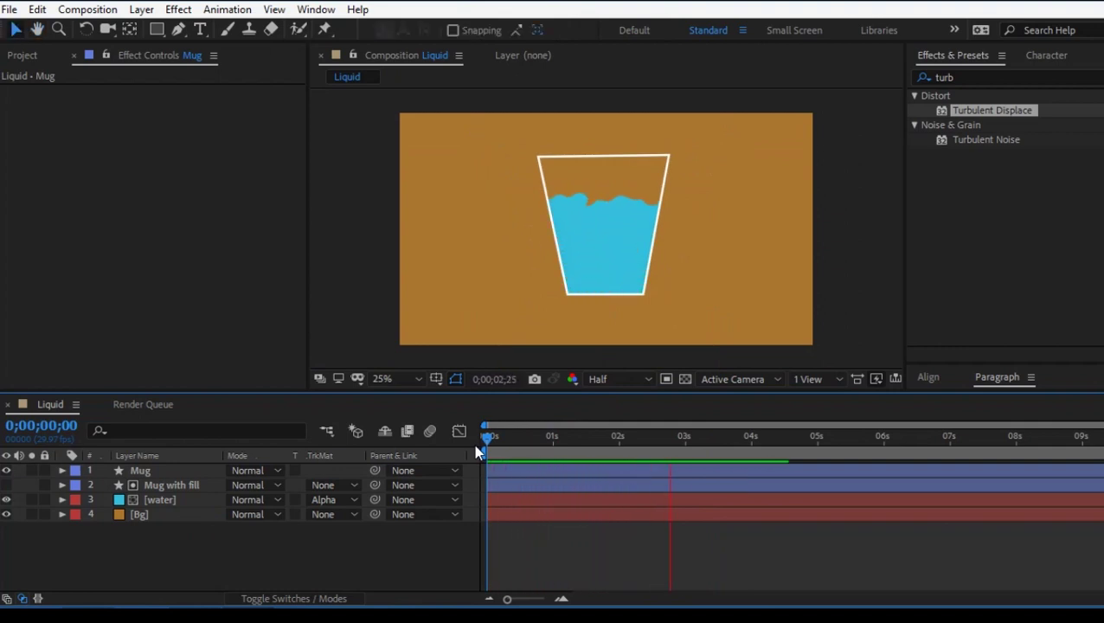
# Pre-compose the water and Mug with fill layers into a composition named Fluid
pyautogui.click(180, 504)
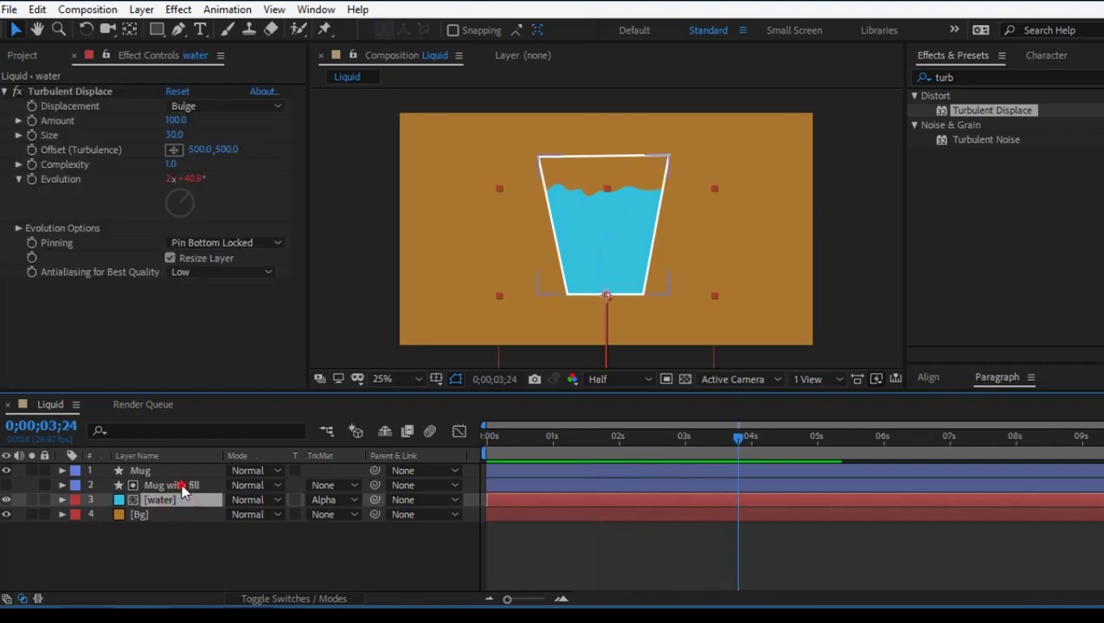
pyautogui.keyDown('ctrl'); pyautogui.click(183, 485); pyautogui.keyUp('ctrl')
pyautogui.hotkey('ctrl', 'shift', 'c')
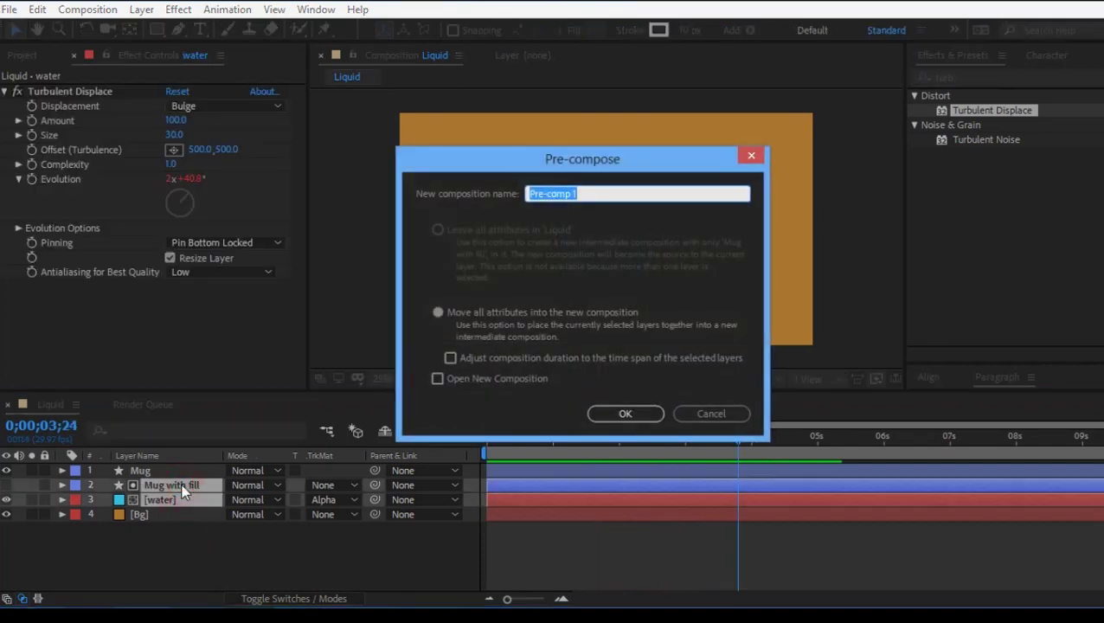
pyautogui.write('Full')
pyautogui.press('Return')
pyautogui.click(180, 546)
pyautogui.click(169, 487)
pyautogui.click(176, 532)
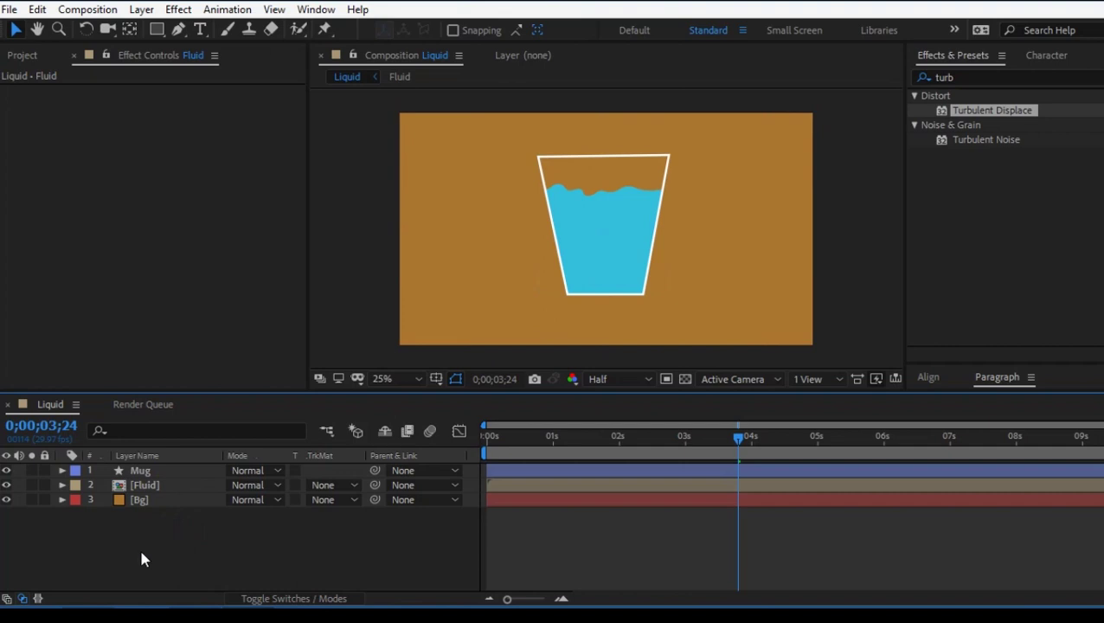
# Create a white (FFFFFF) solid named Bubble, 1000 x 1000 px
pyautogui.hotkey('ctrl', 'y')
pyautogui.click(572, 406)
pyautogui.moveTo(258, 356); pyautogui.dragTo(90, 278)
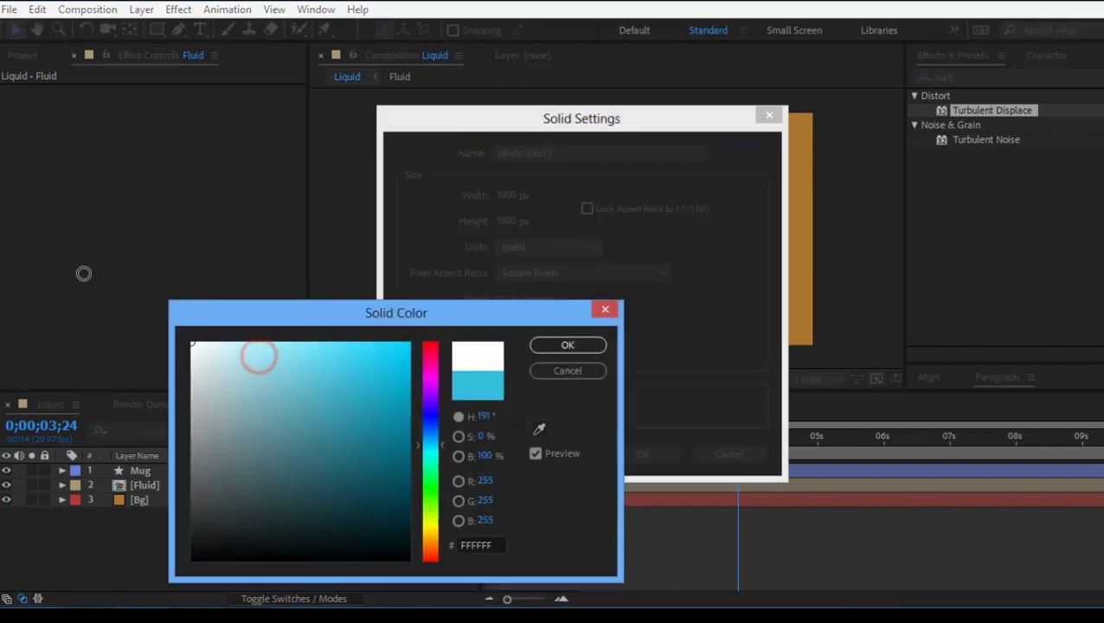
pyautogui.click(594, 347)
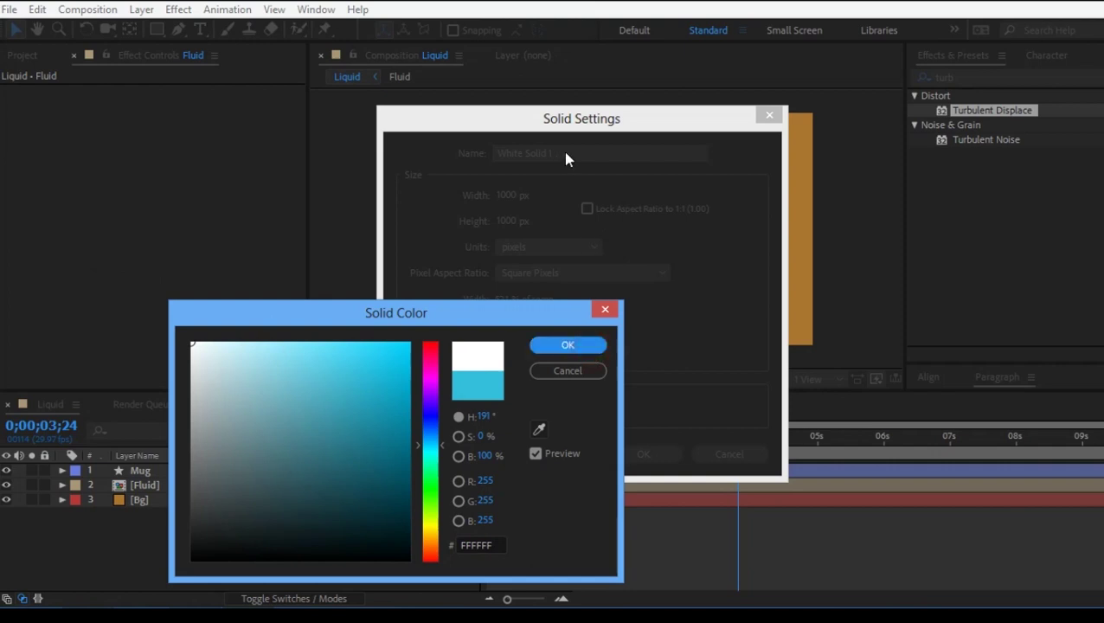
pyautogui.click(568, 349)
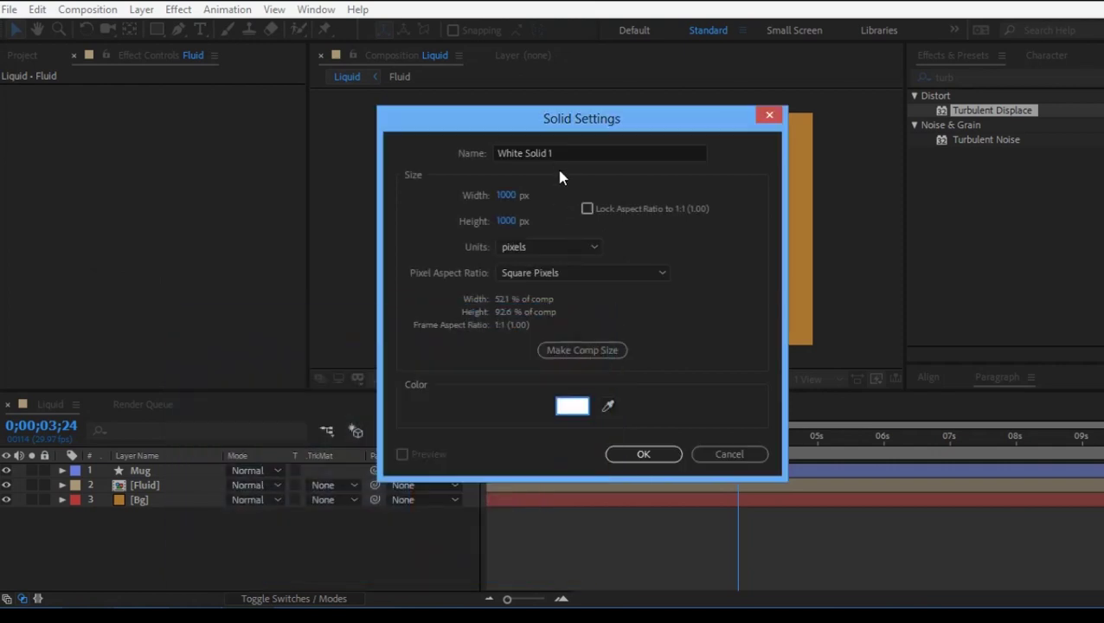
pyautogui.click(562, 153)
pyautogui.write('Bubble')
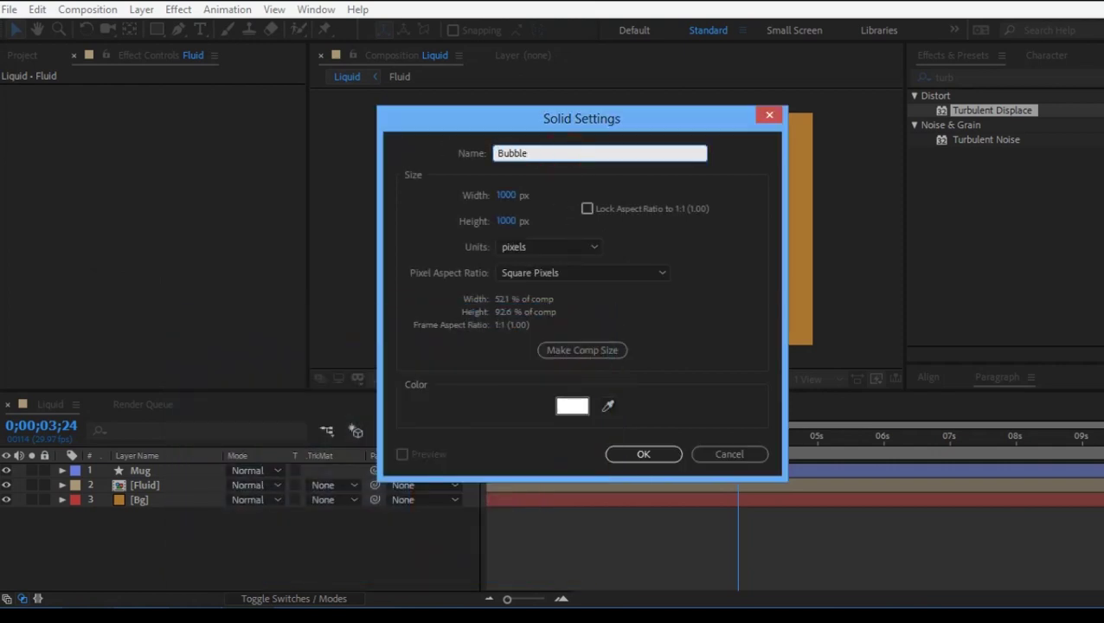
pyautogui.press('Return')
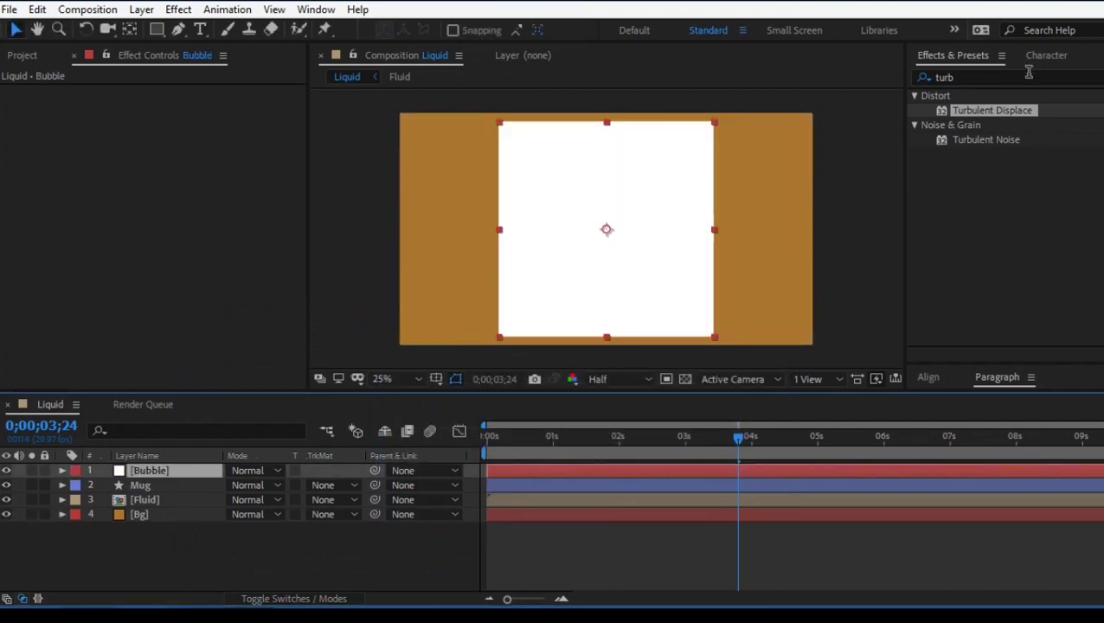
# Find the CC Bubbles effect and apply it to the Bubble solid
pyautogui.click(1011, 76)
pyautogui.write('bubb')
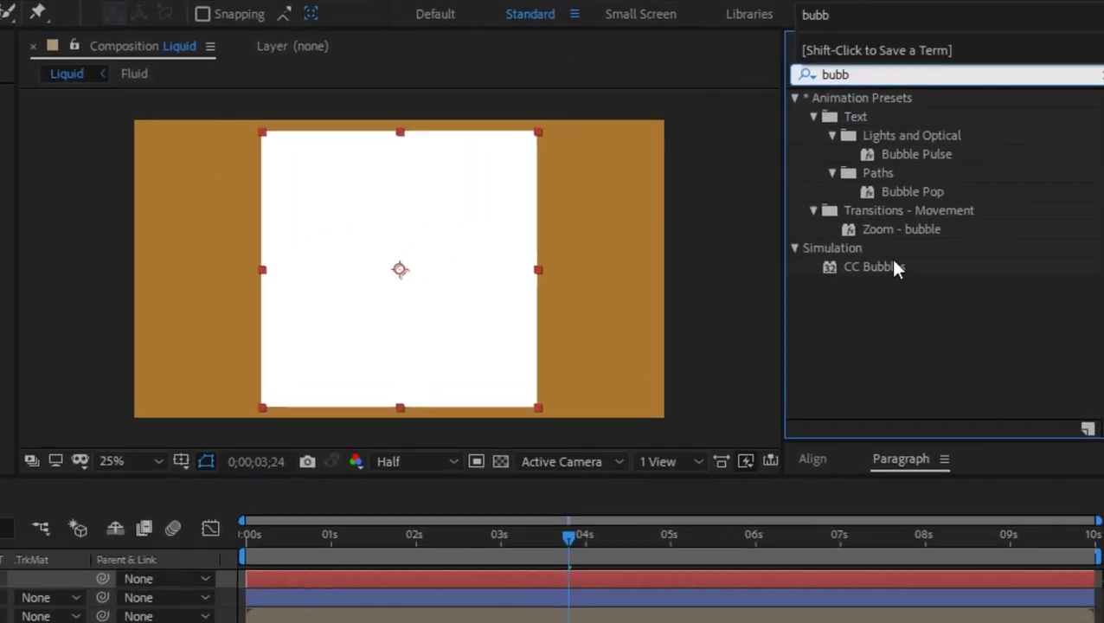
pyautogui.moveTo(894, 264); pyautogui.dragTo(416, 273)
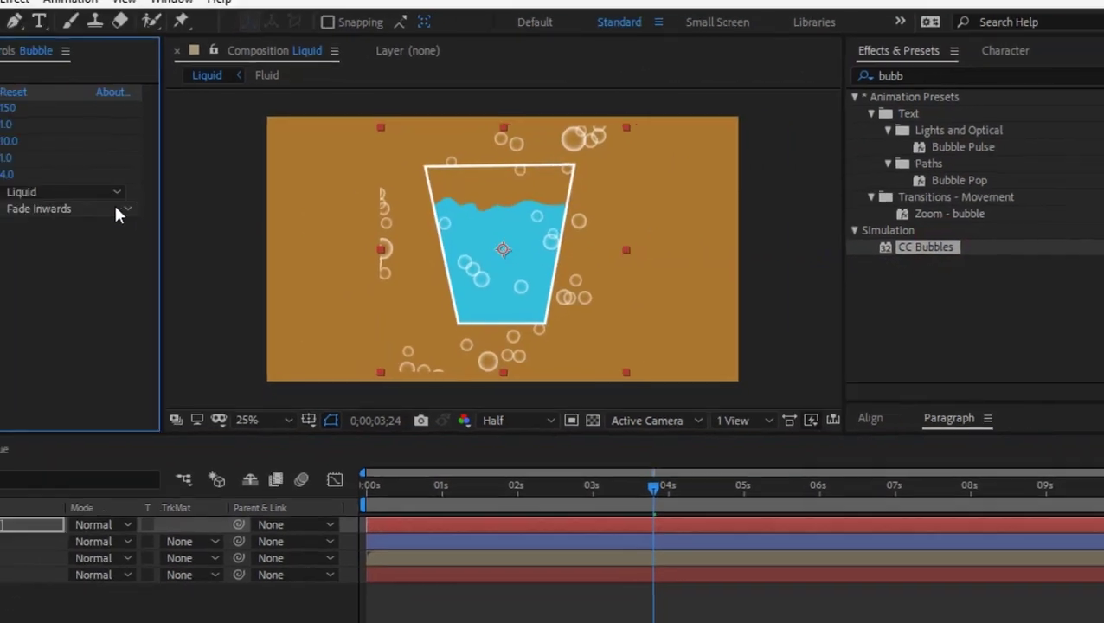
# Keep the CC Bubbles reflection type as Liquid, set the shading type to None and the bubble size to 2
pyautogui.click(246, 179)
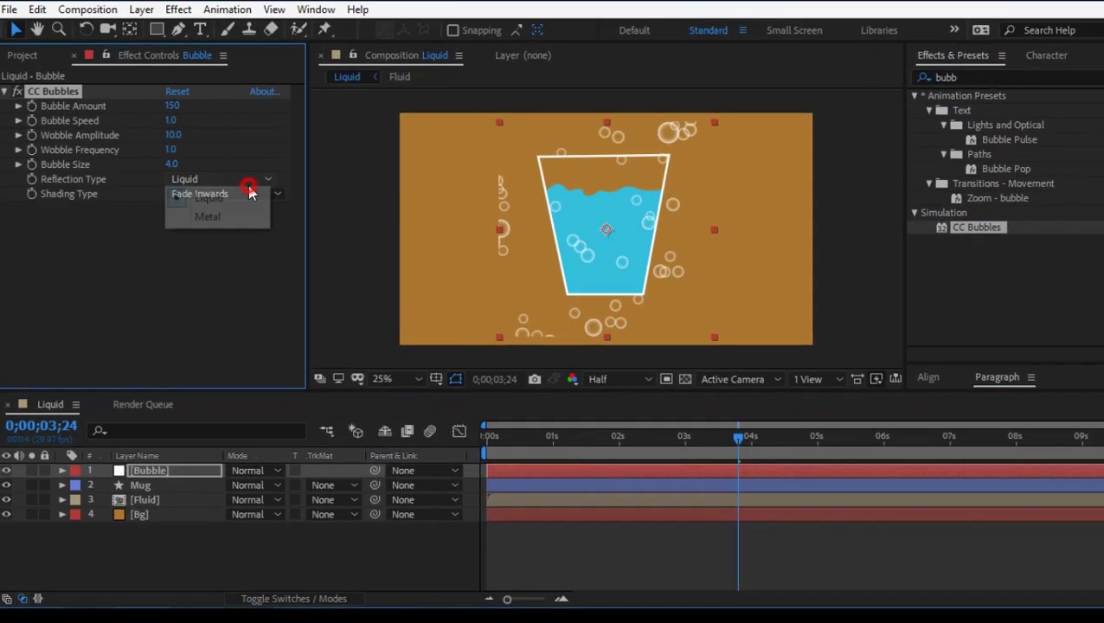
pyautogui.click(247, 180)
pyautogui.click(275, 221)
pyautogui.click(270, 195)
pyautogui.click(264, 214)
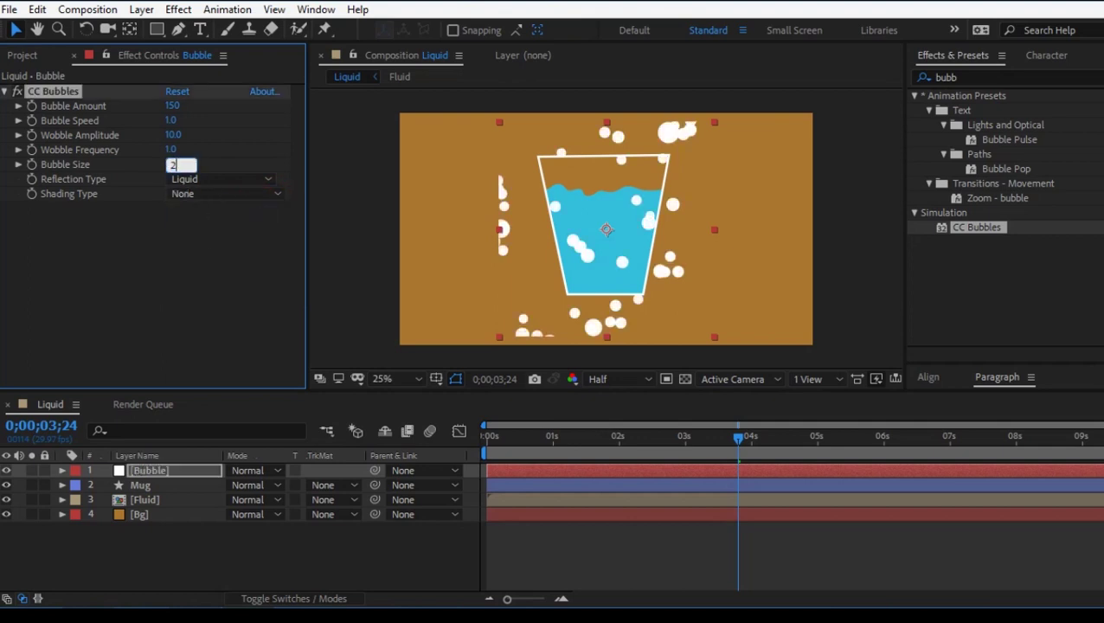
pyautogui.write('2')
pyautogui.click(201, 227)
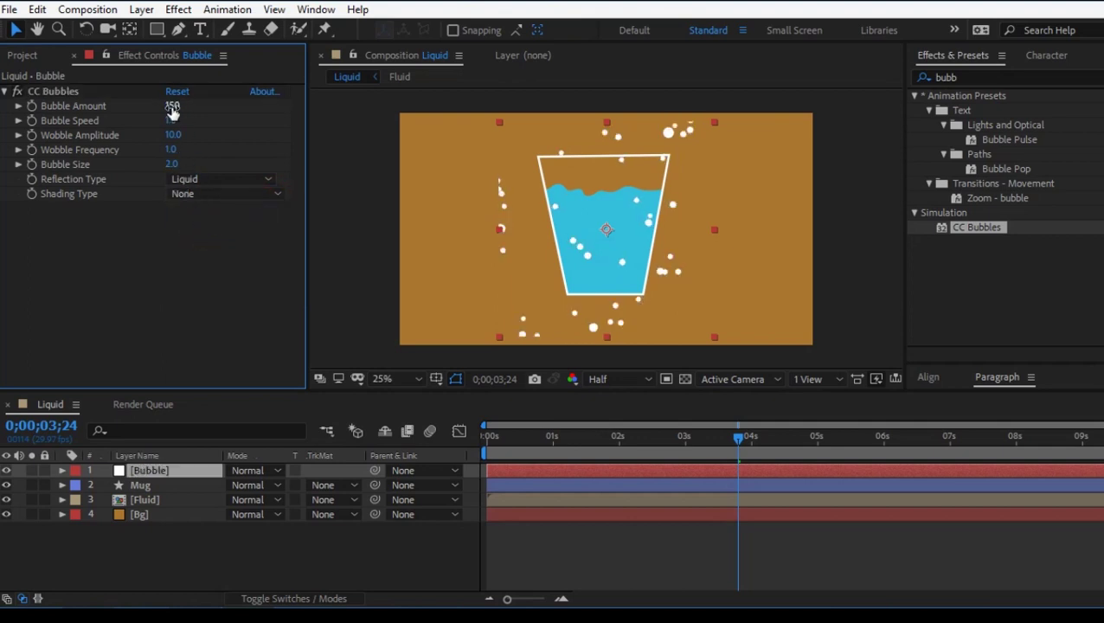
# Set the bubble amount to 200 and the bubble speed to 5, and preview the bubbles from the start
pyautogui.write('200')
pyautogui.press('Return')
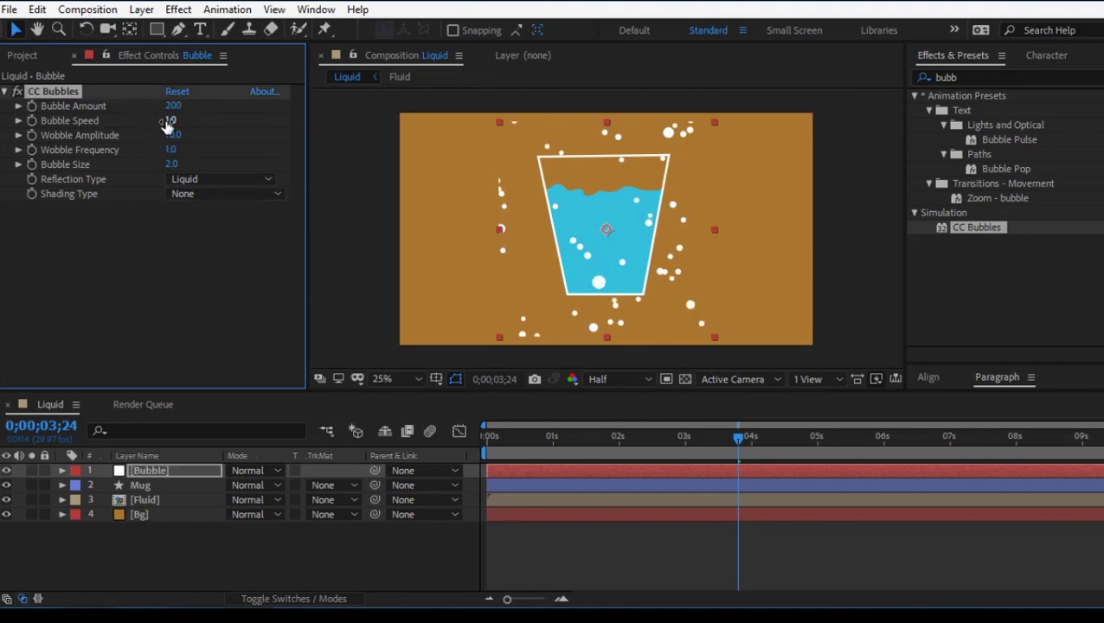
pyautogui.click(181, 262)
pyautogui.click(489, 451)
pyautogui.press('space')
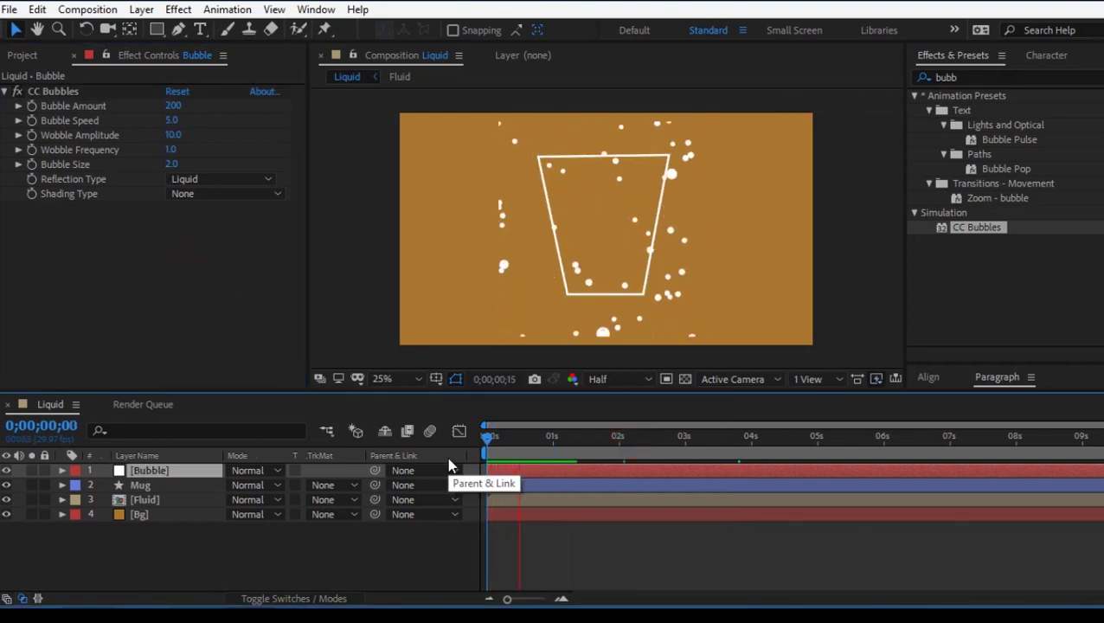
pyautogui.press('space')
# Keyframe Bubble Amount from 200 at the start to 0 at 0;00;02;25
pyautogui.click(33, 109)
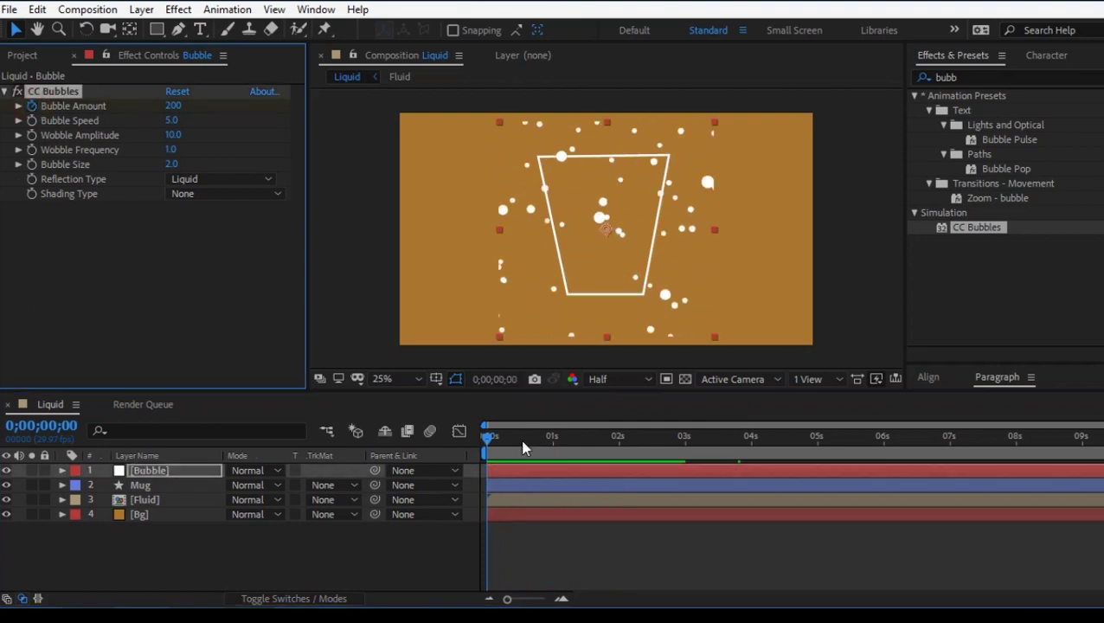
pyautogui.moveTo(492, 439); pyautogui.dragTo(677, 444)
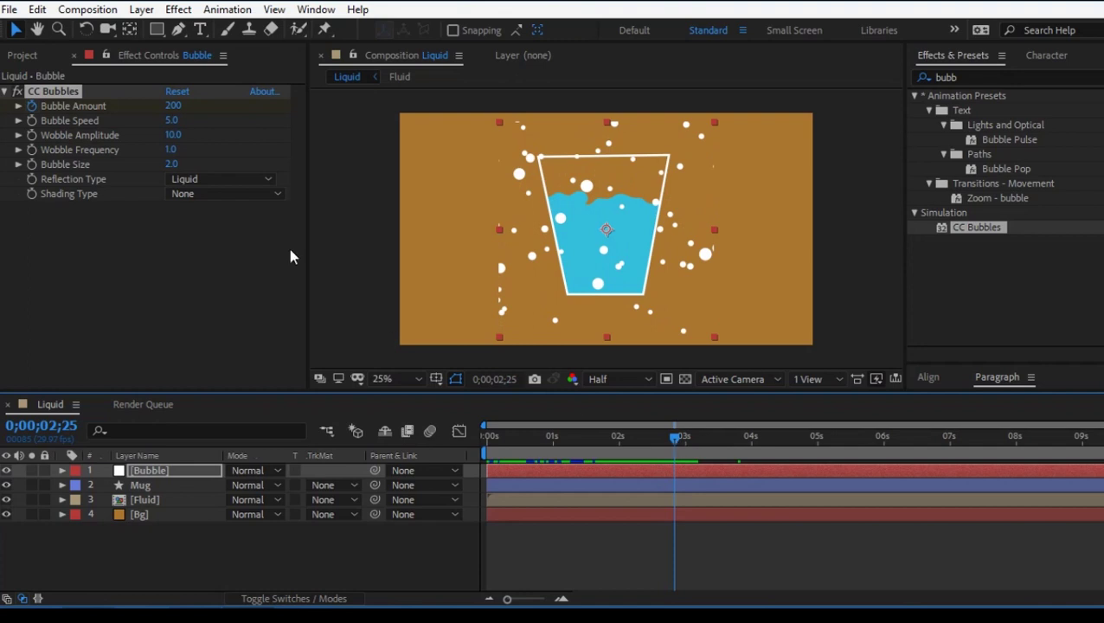
pyautogui.click(173, 108)
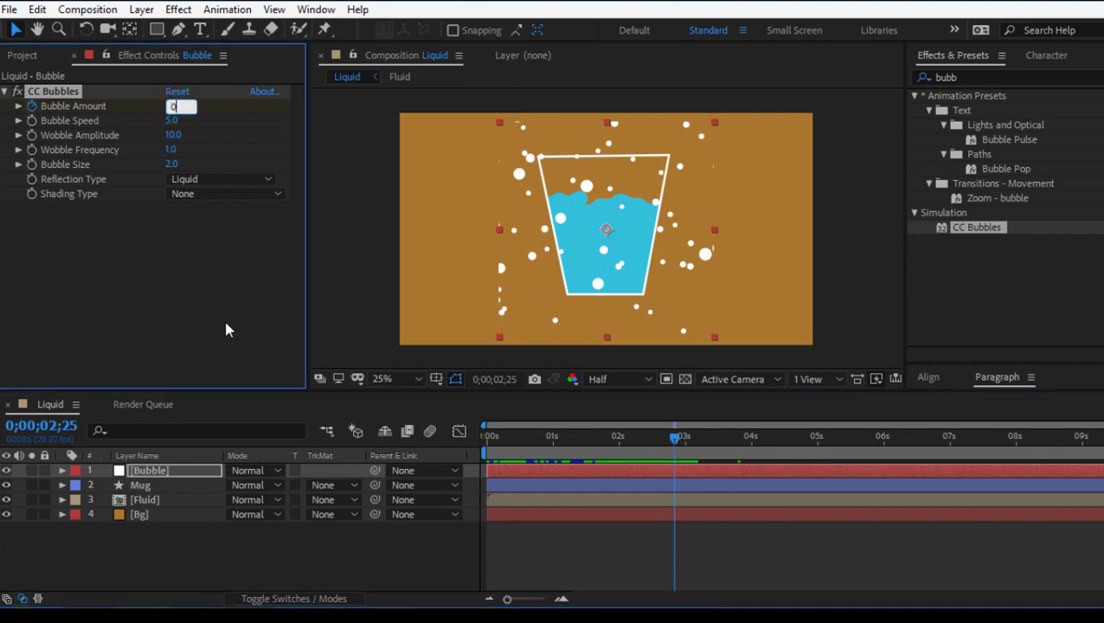
pyautogui.click(340, 547)
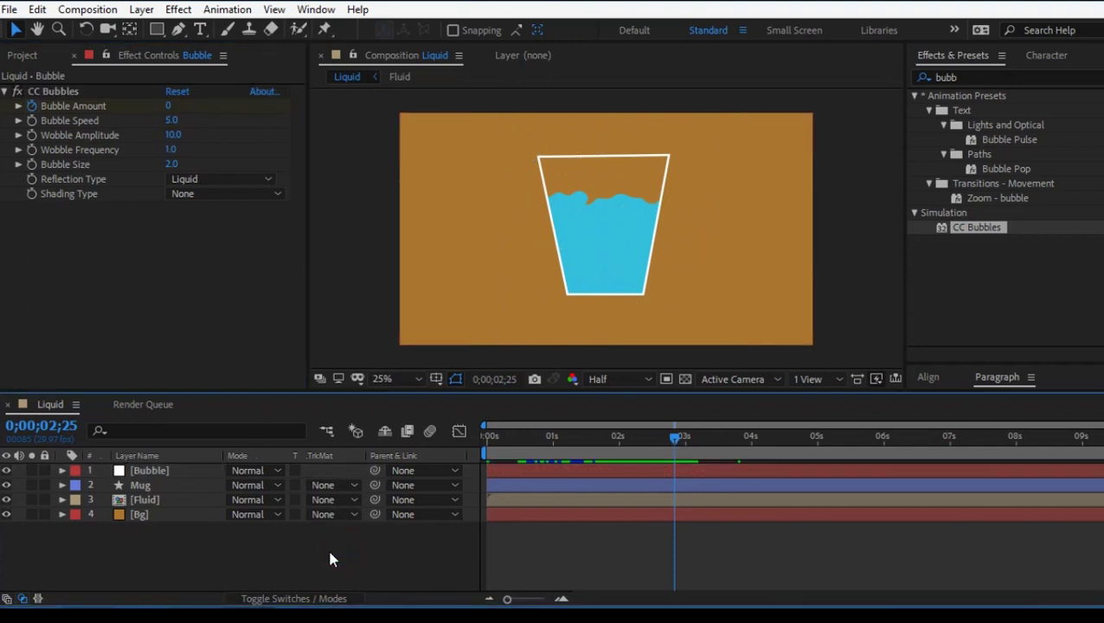
# Duplicate the Fluid layer and move the copy above the Bubble layer
pyautogui.click(172, 474)
pyautogui.click(149, 500)
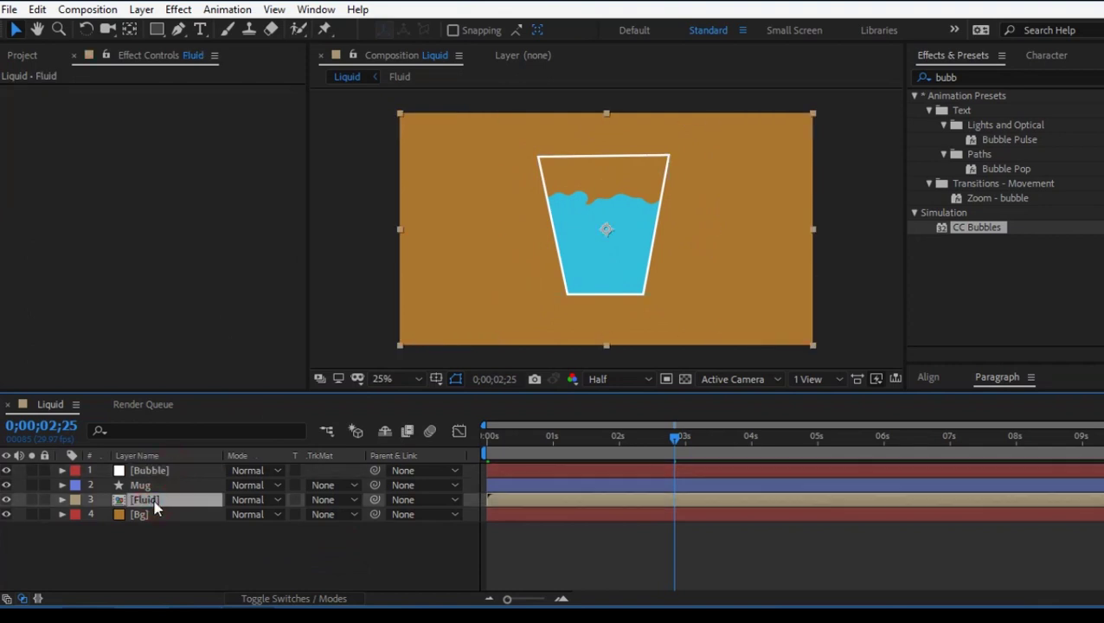
pyautogui.hotkey('ctrl', 'd')
pyautogui.moveTo(158, 497)
pyautogui.mouseDown()
pyautogui.moveTo(169, 485)
pyautogui.moveTo(170, 496)
pyautogui.mouseUp()
# Set the Bubble layer's track matte to Alpha Matte of the Fluid copy and preview from the start
pyautogui.click(165, 469)
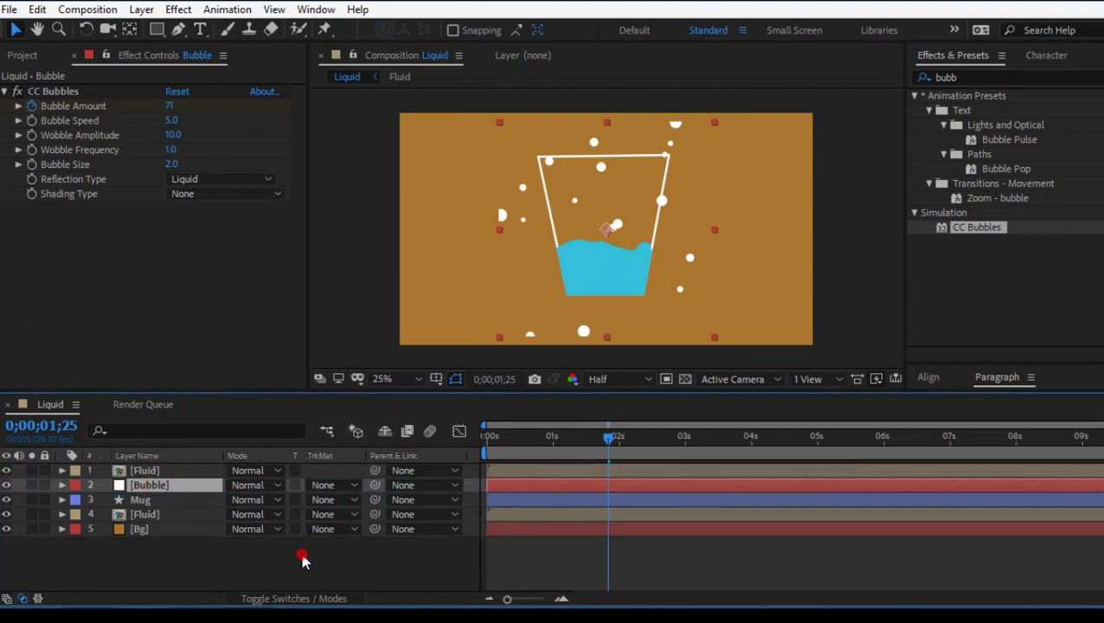
pyautogui.click(335, 484)
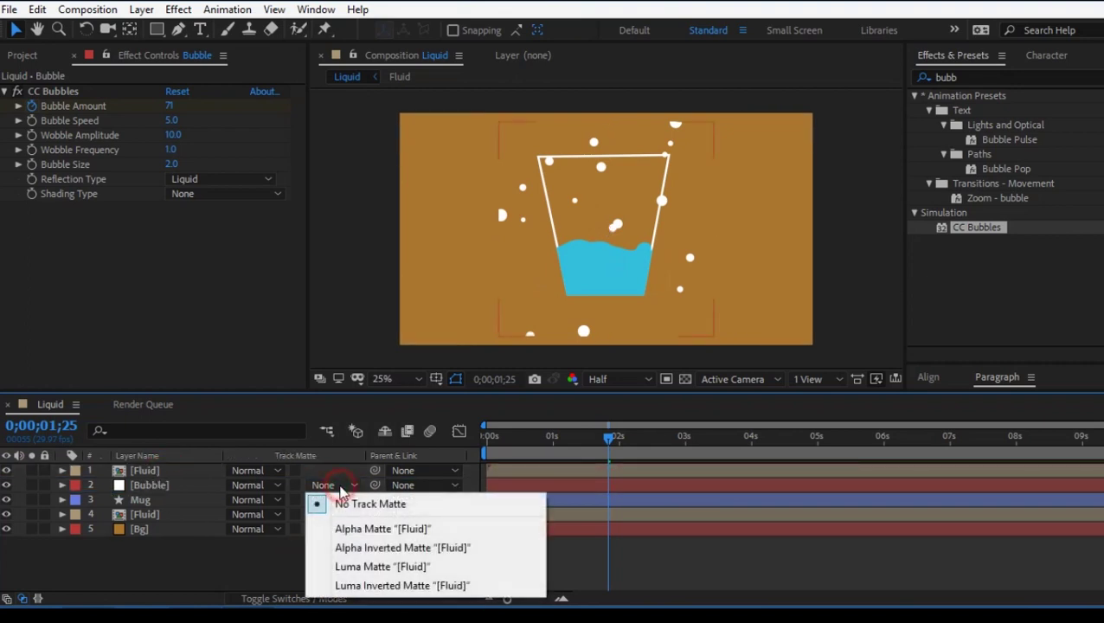
pyautogui.click(351, 530)
pyautogui.click(594, 439)
pyautogui.moveTo(558, 439); pyautogui.dragTo(449, 435)
pyautogui.press('space')
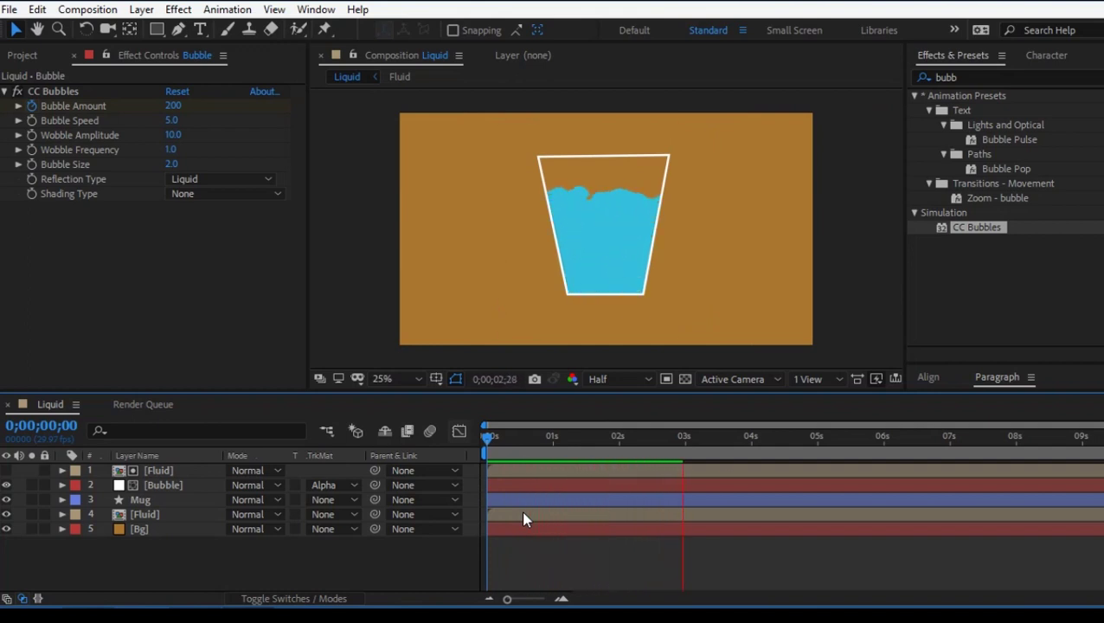
# Show the Bubble Amount curve in the graph editor and apply Easy Ease to both of its keyframes
pyautogui.click(160, 487)
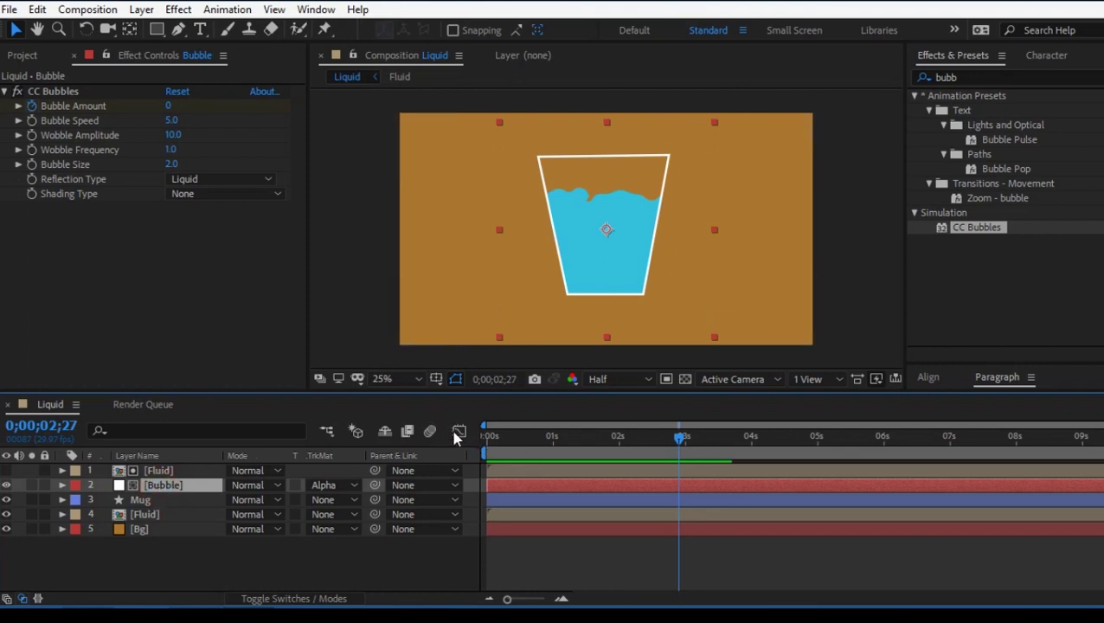
pyautogui.hotkey('shift', 'F3')
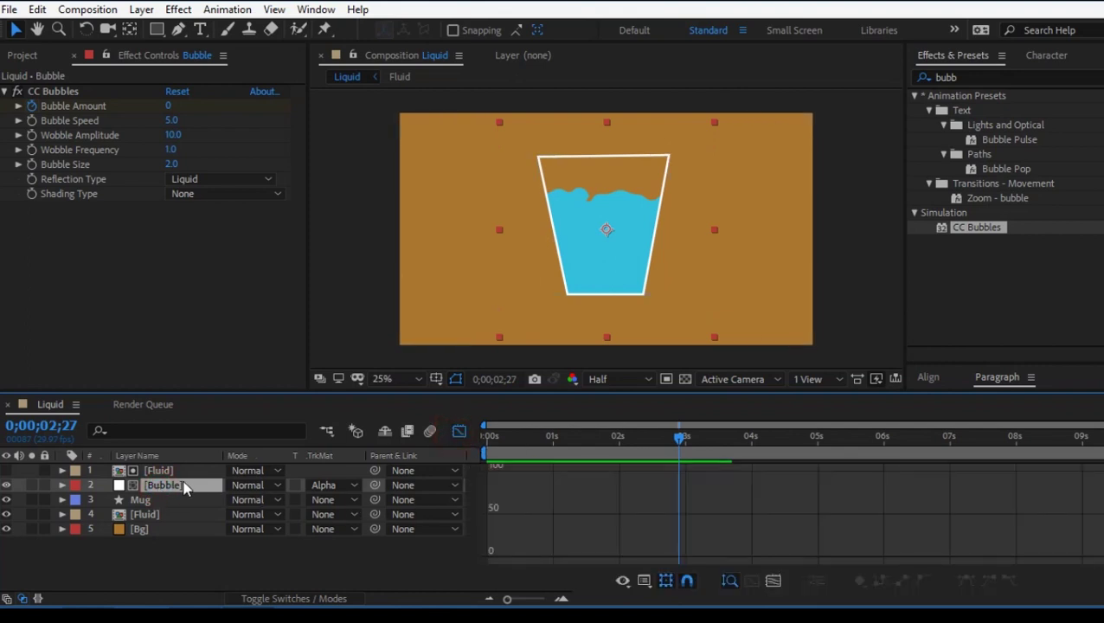
pyautogui.press('u')
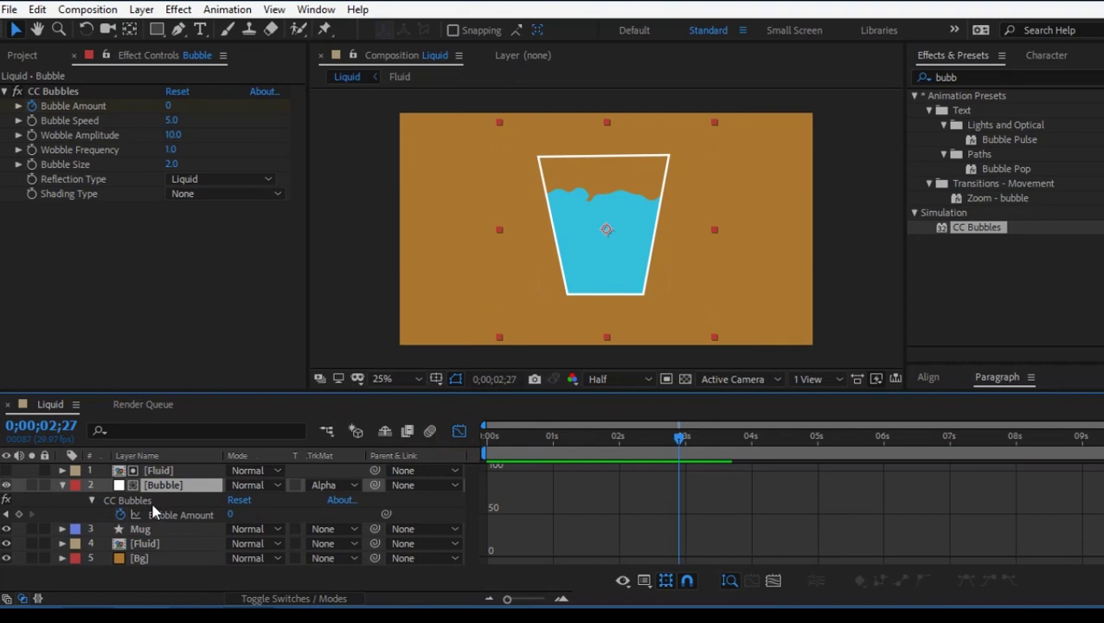
pyautogui.click(153, 507)
pyautogui.click(167, 517)
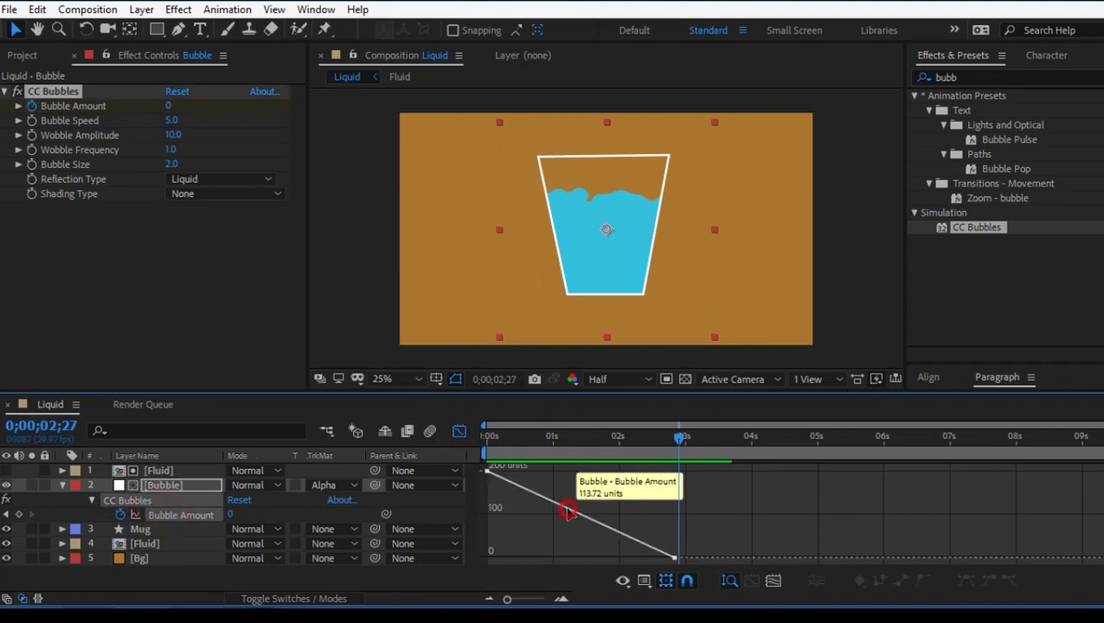
pyautogui.doubleClick(570, 512)
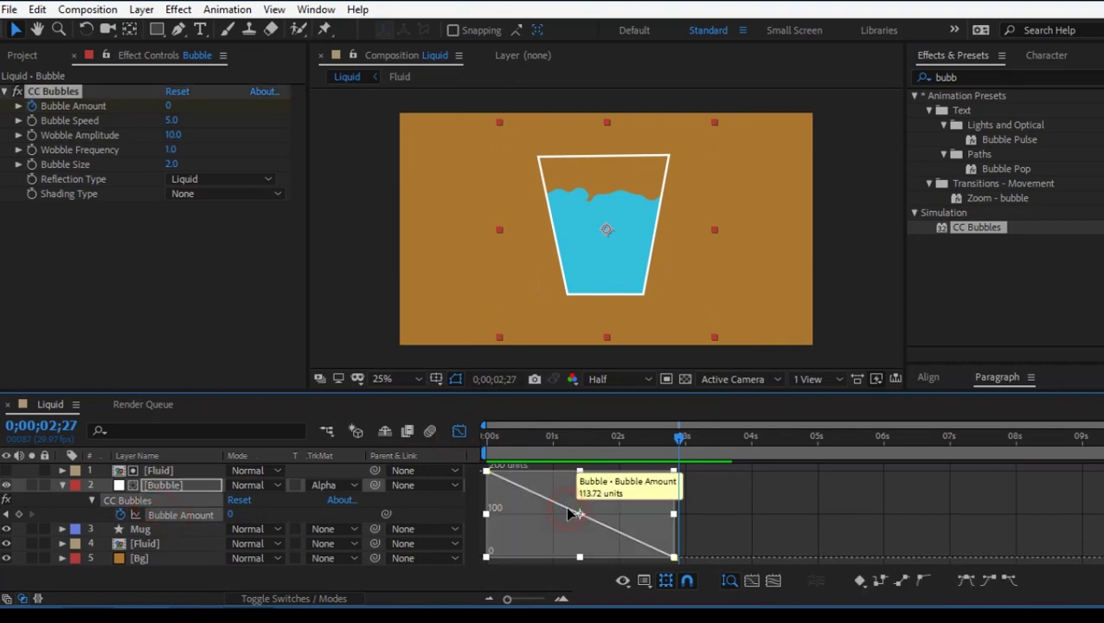
pyautogui.click(978, 584)
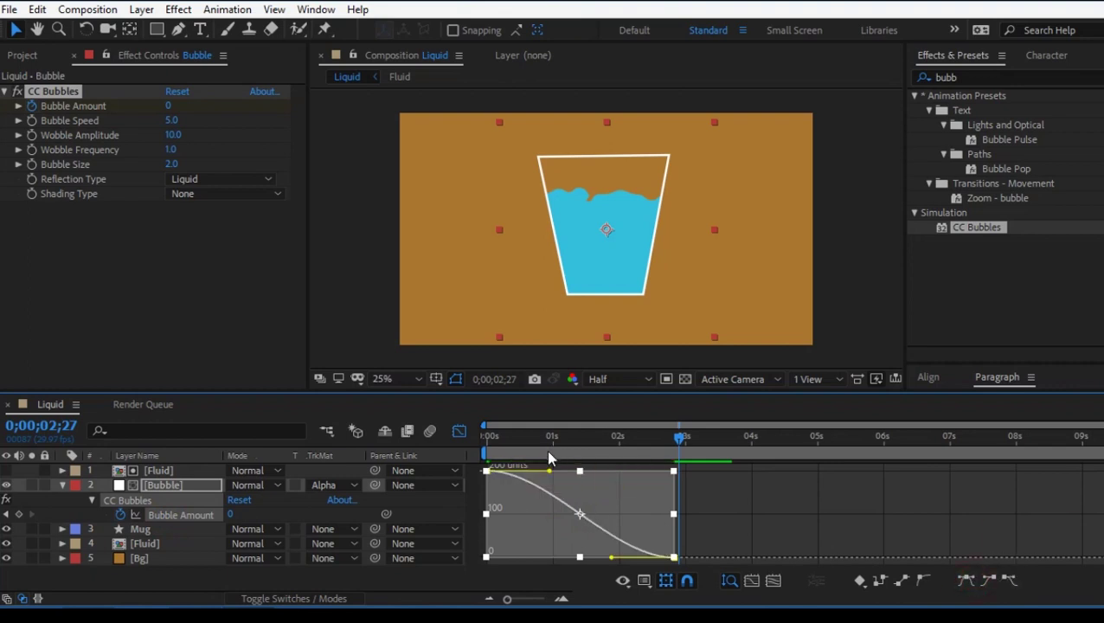
pyautogui.press('space')
# Stretch the Bubble Amount curve's first handle, shorten the last one, and move the end keyframe to about 3.3 seconds
pyautogui.moveTo(549, 470); pyautogui.dragTo(721, 484)
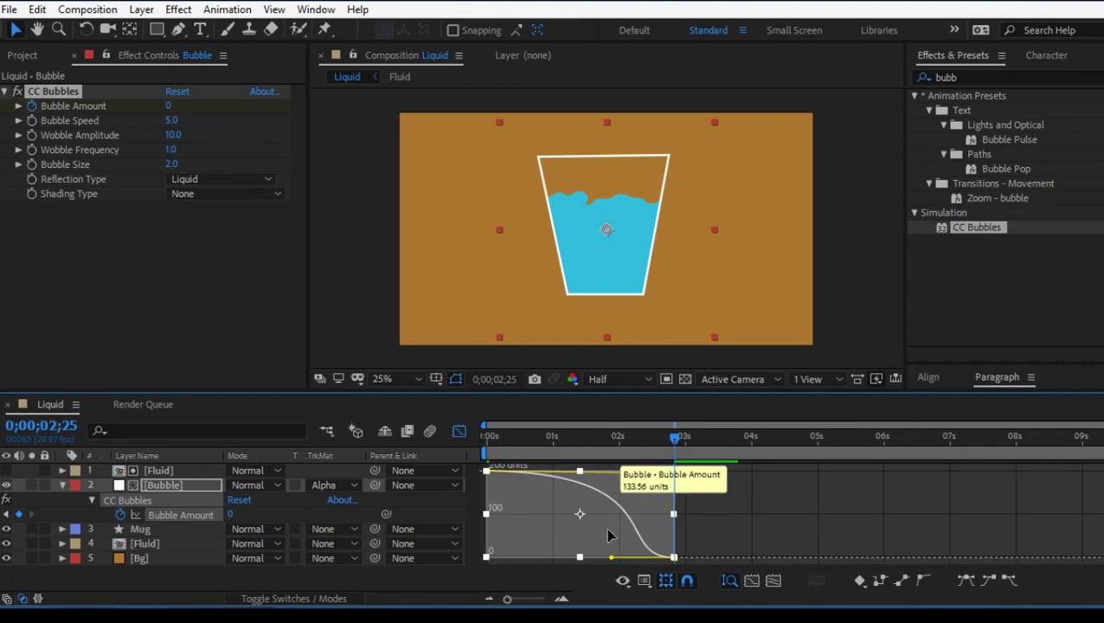
pyautogui.moveTo(611, 558); pyautogui.dragTo(649, 560)
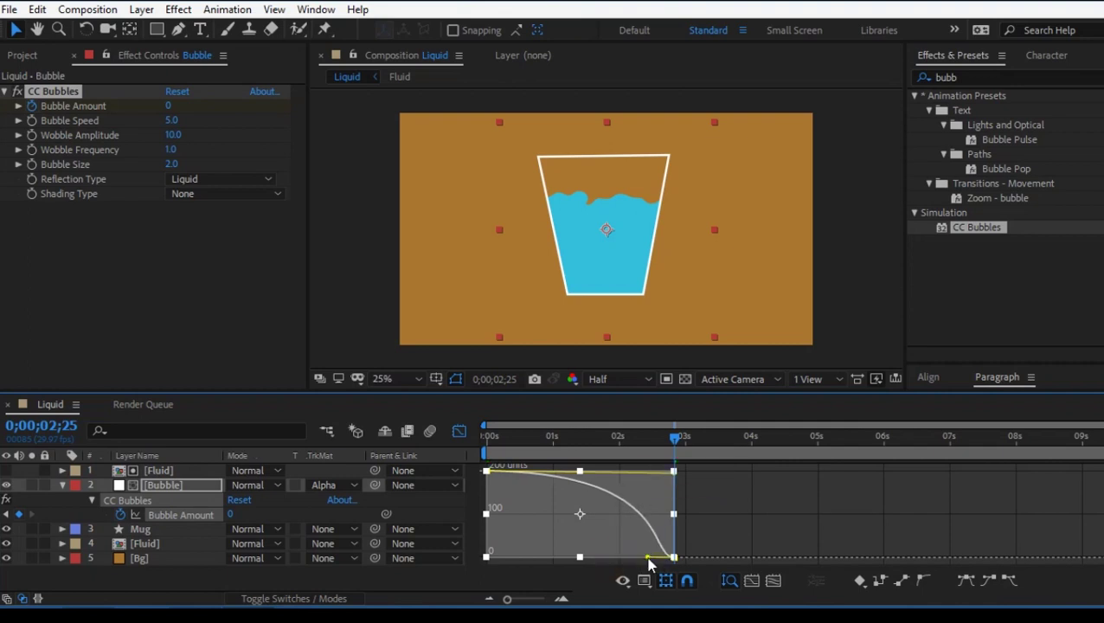
pyautogui.moveTo(665, 566); pyautogui.dragTo(668, 563)
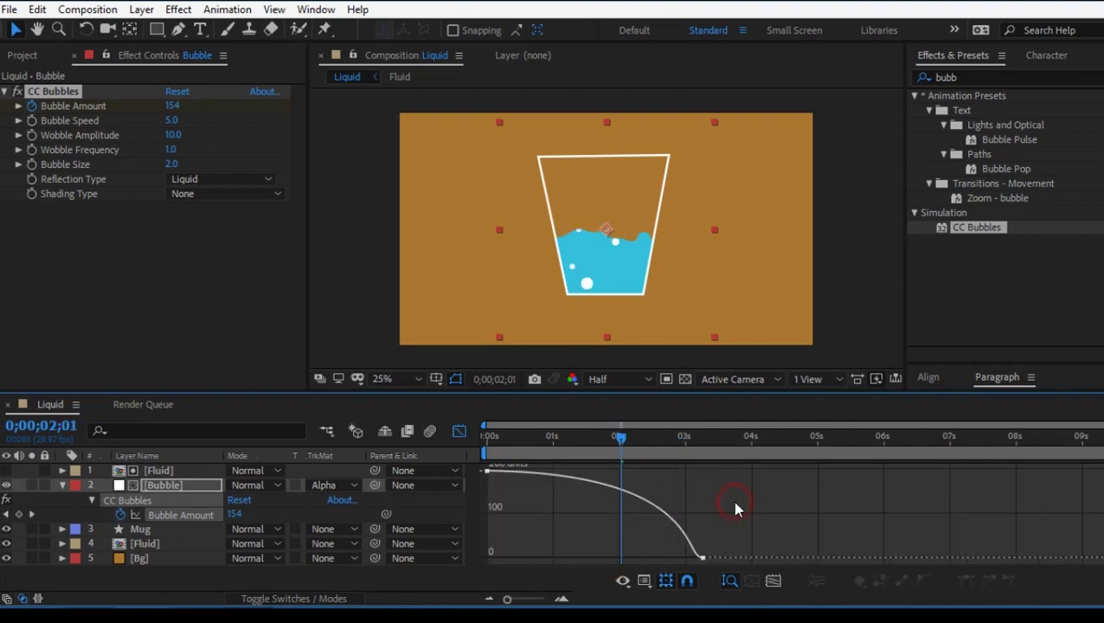
# Refine the Bubble Amount curve in the enlarged graph for a steeper drop at its end, and close the graph editor
pyautogui.press('`')
pyautogui.click(488, 147)
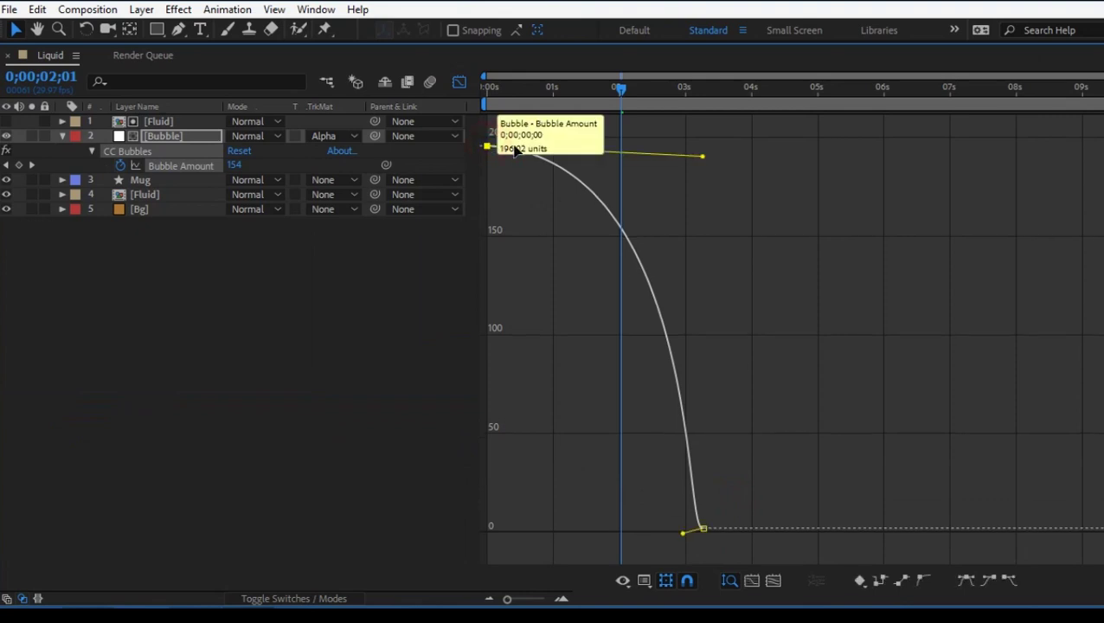
pyautogui.moveTo(705, 155); pyautogui.dragTo(814, 141)
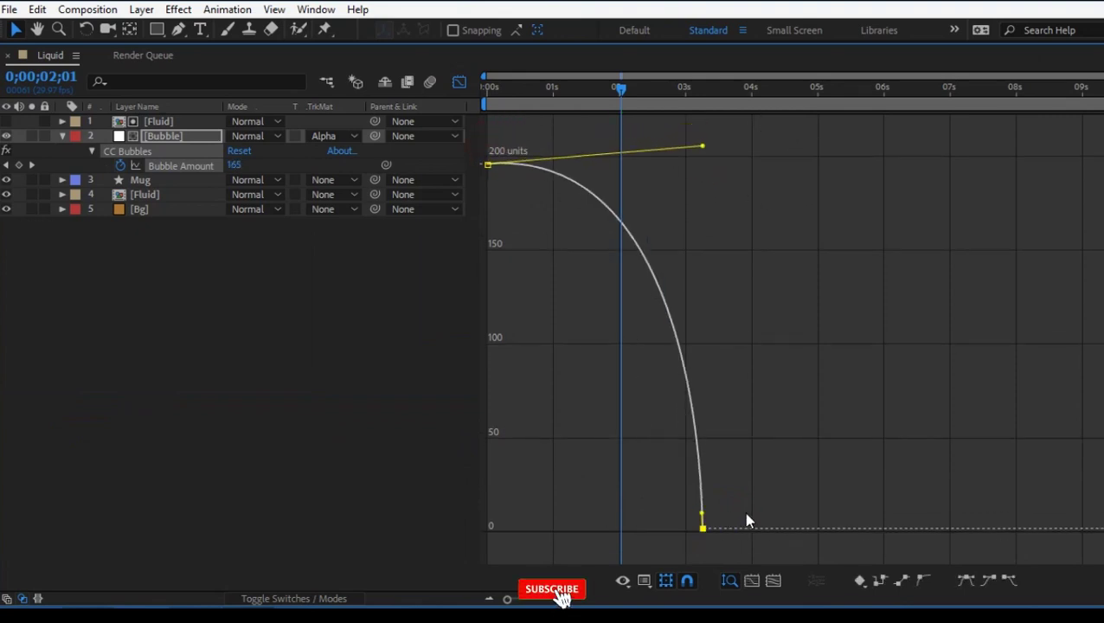
pyautogui.click(812, 450)
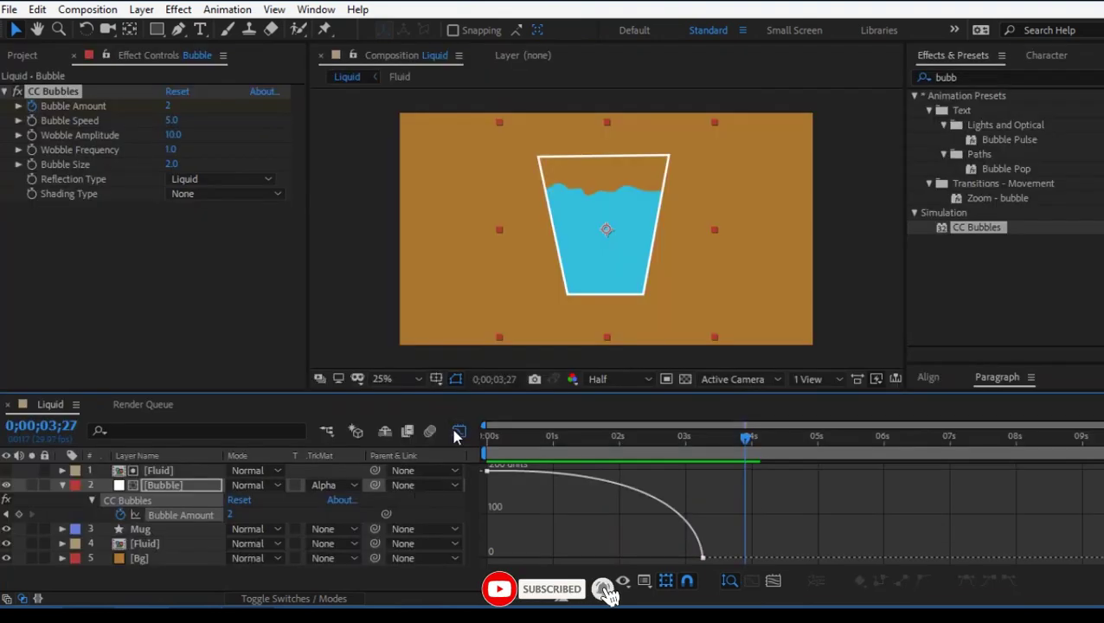
pyautogui.click(458, 431)
pyautogui.click(62, 485)
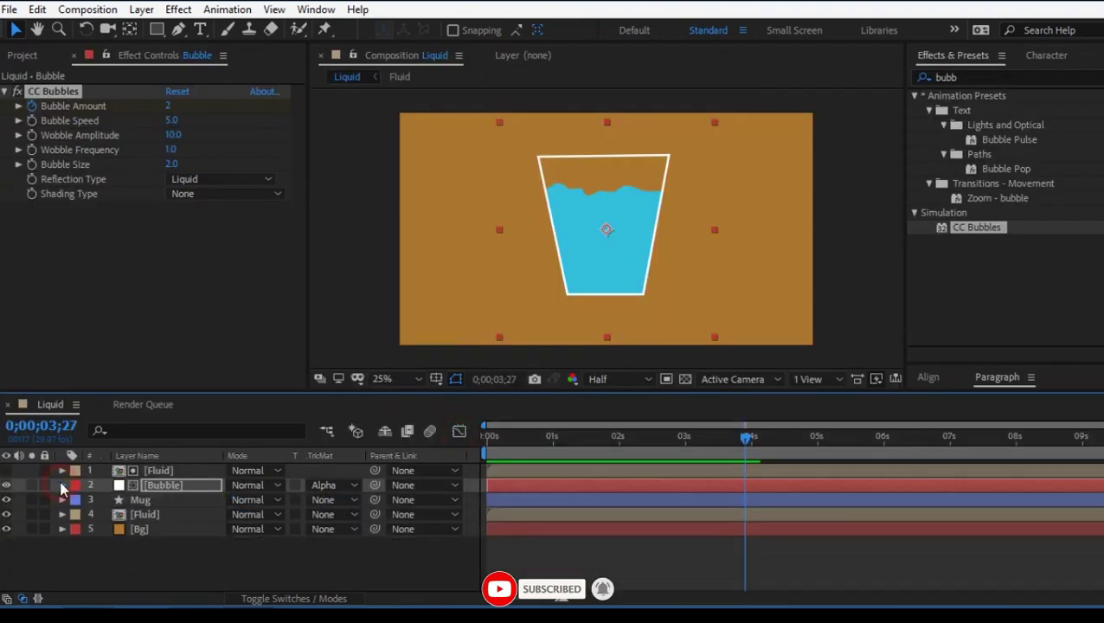
pyautogui.click(210, 564)
# Shift the Bubble layer to start at about 1 second and preview the animation from the start
pyautogui.click(507, 483)
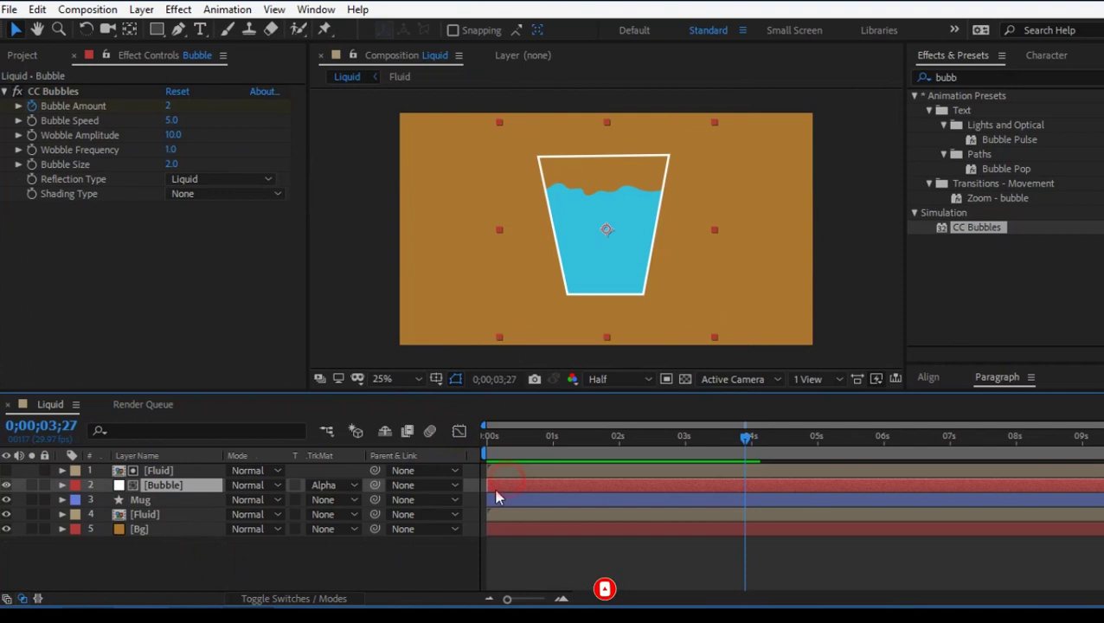
pyautogui.moveTo(506, 489); pyautogui.dragTo(549, 488)
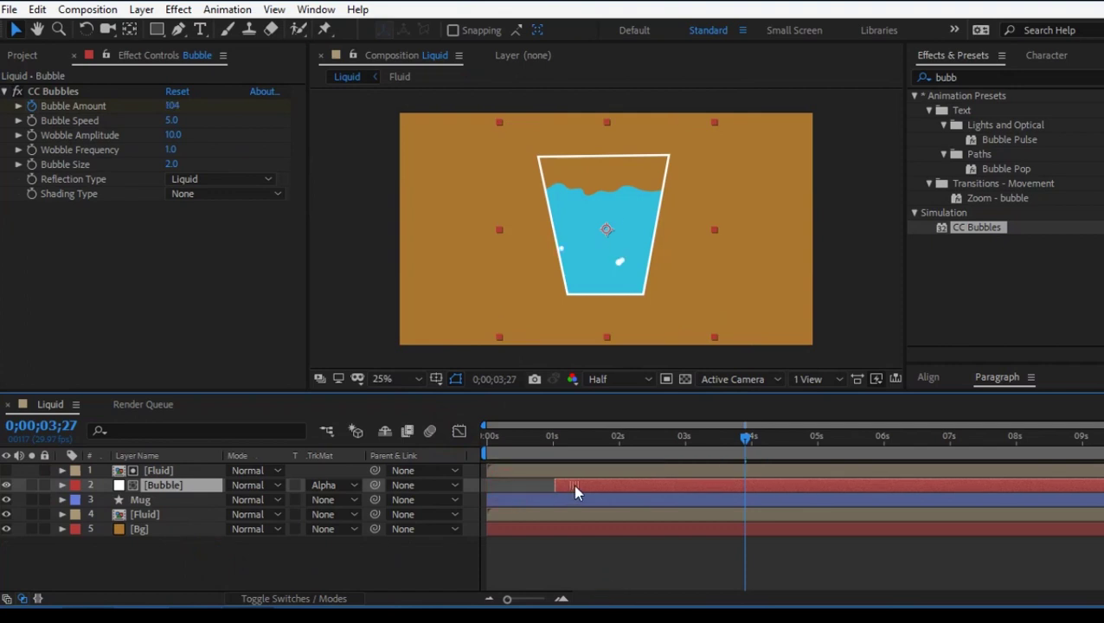
pyautogui.moveTo(547, 437); pyautogui.dragTo(518, 438)
pyautogui.press('Home')
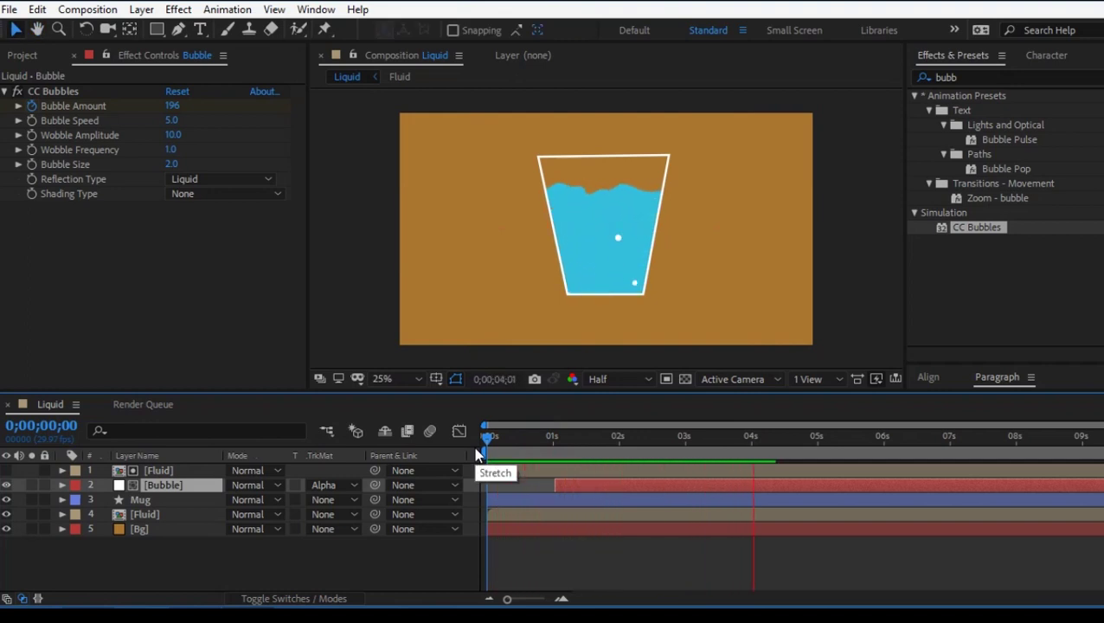
pyautogui.click(593, 569)
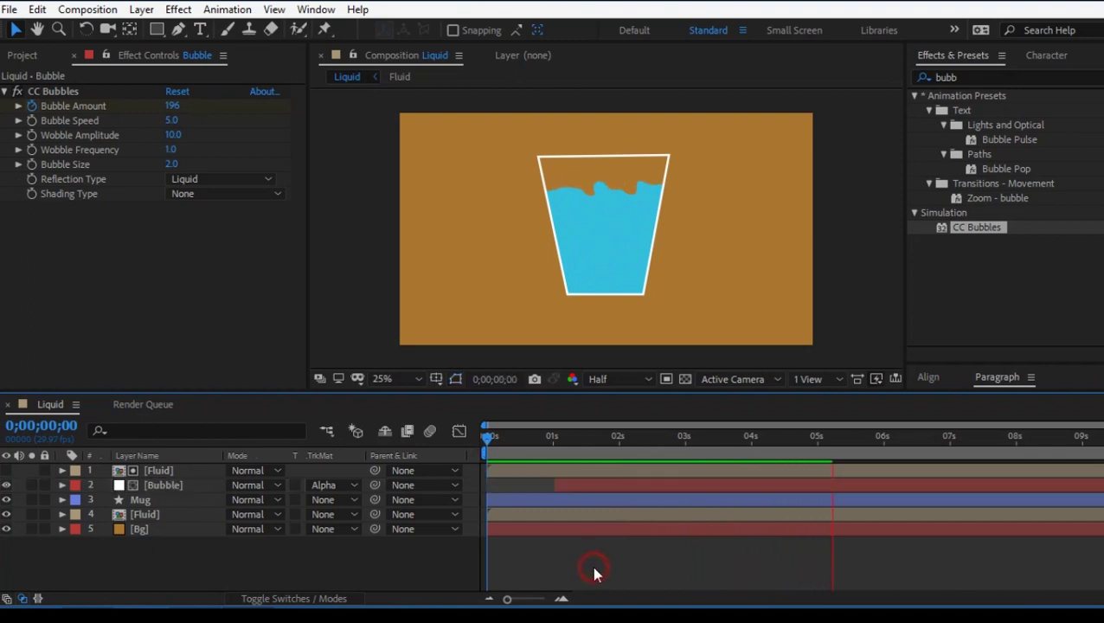
# Duplicate the Mug outline layer and give the copy a Solid Color fill
pyautogui.click(147, 502)
pyautogui.hotkey('ctrl', 'd')
pyautogui.moveTo(163, 513); pyautogui.dragTo(164, 524)
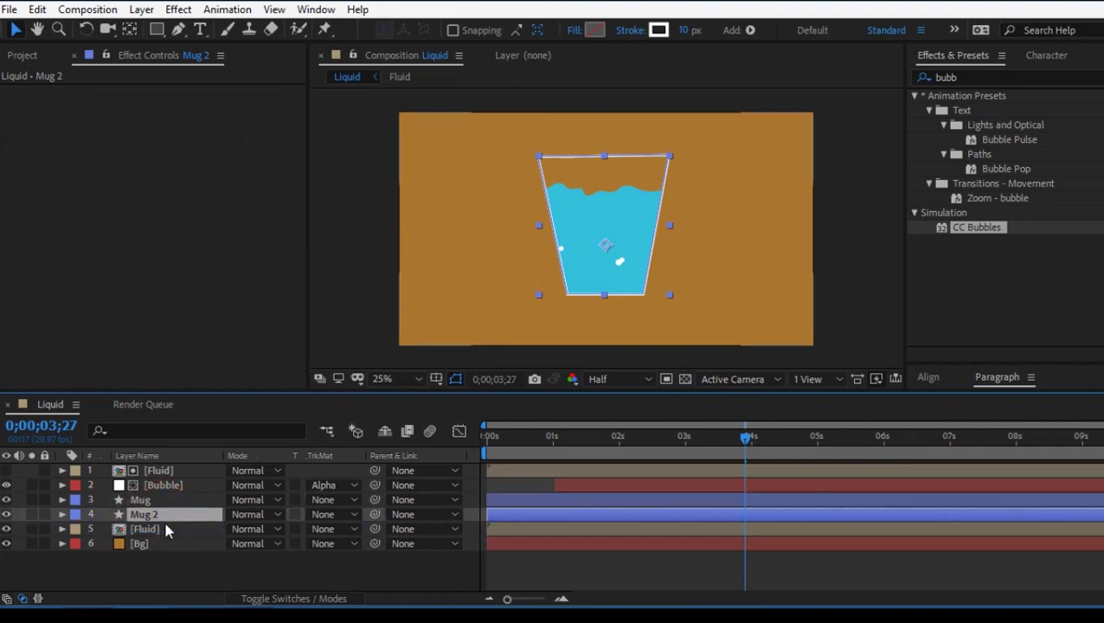
pyautogui.click(573, 32)
pyautogui.click(360, 226)
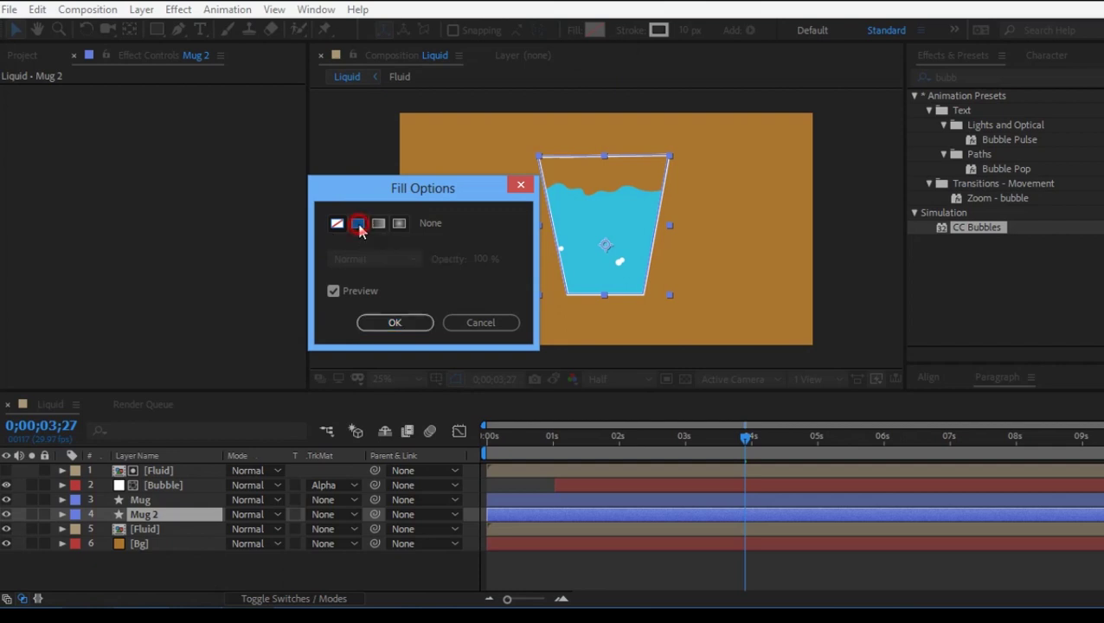
pyautogui.click(398, 323)
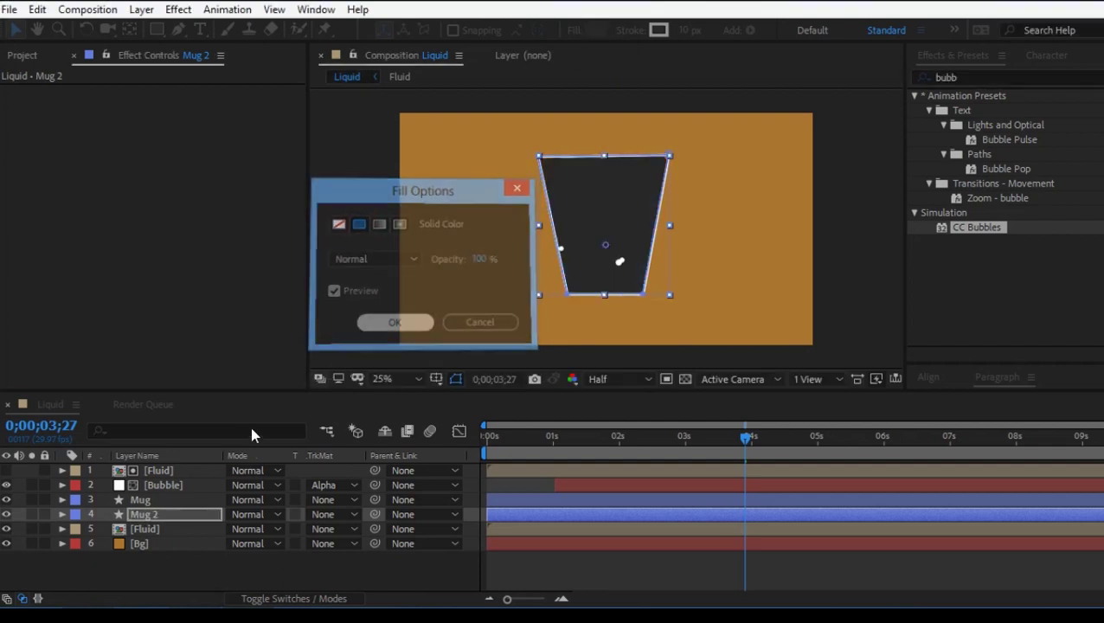
# Move the filled Mug 2 layer below the visible Fluid layer and return to the start of the timeline
pyautogui.moveTo(173, 514); pyautogui.dragTo(173, 533)
pyautogui.click(216, 573)
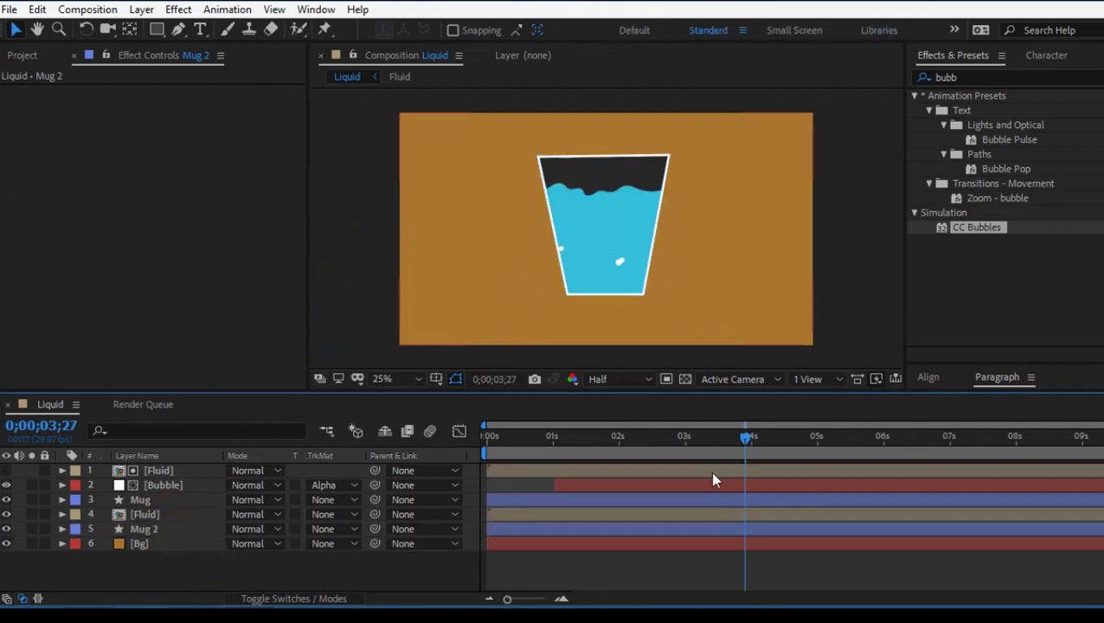
pyautogui.moveTo(483, 450); pyautogui.dragTo(482, 449)
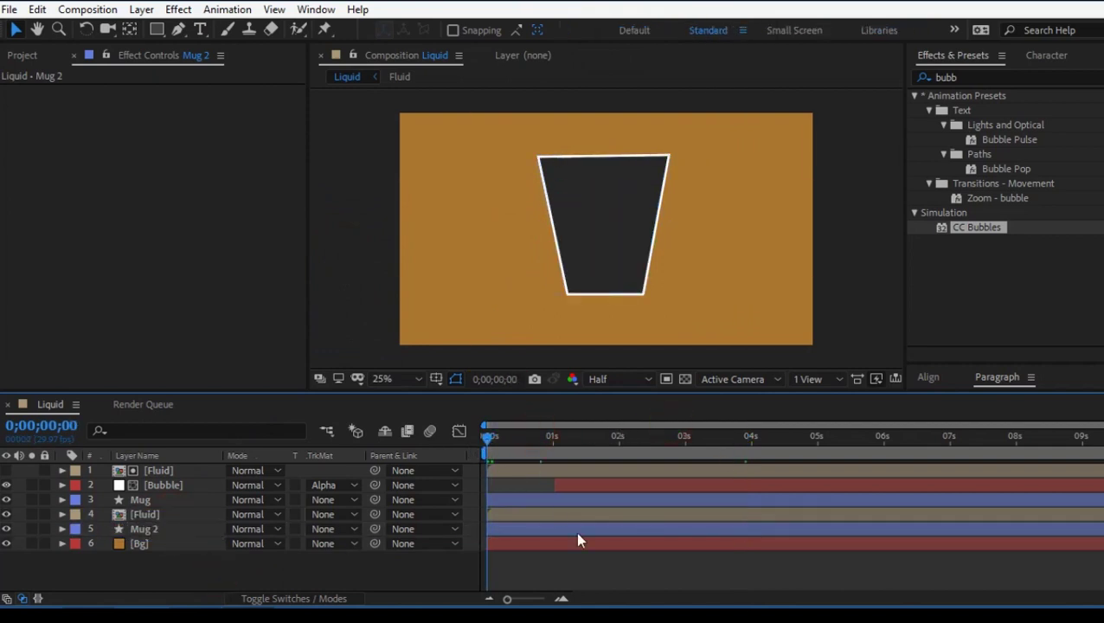
# Preview the mug animation with its dark filled backing
pyautogui.press('space')
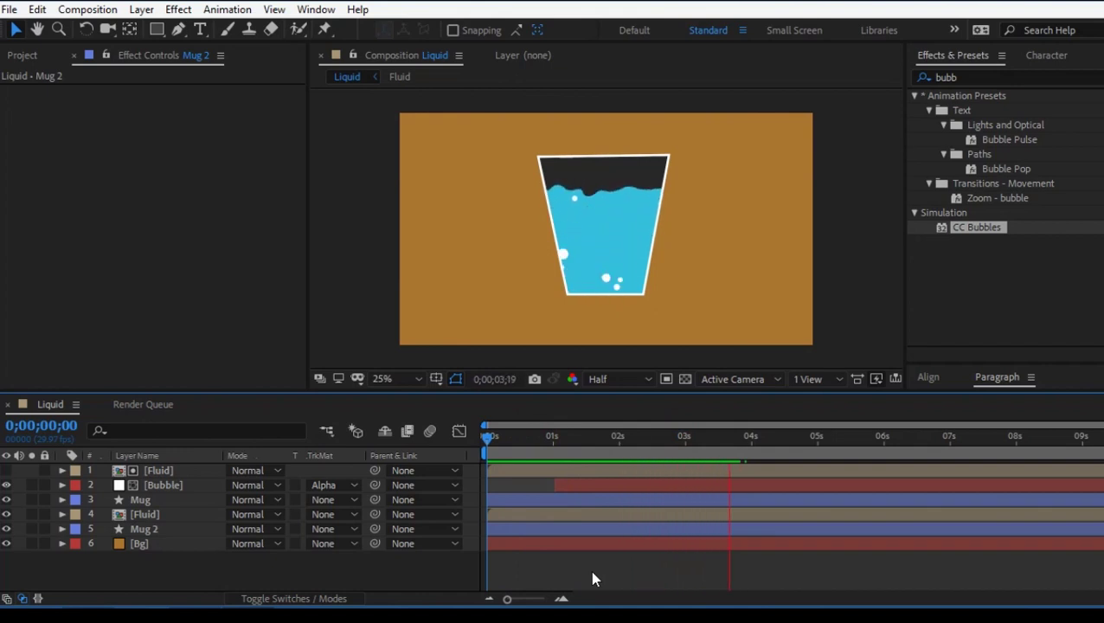
pyautogui.press('space')
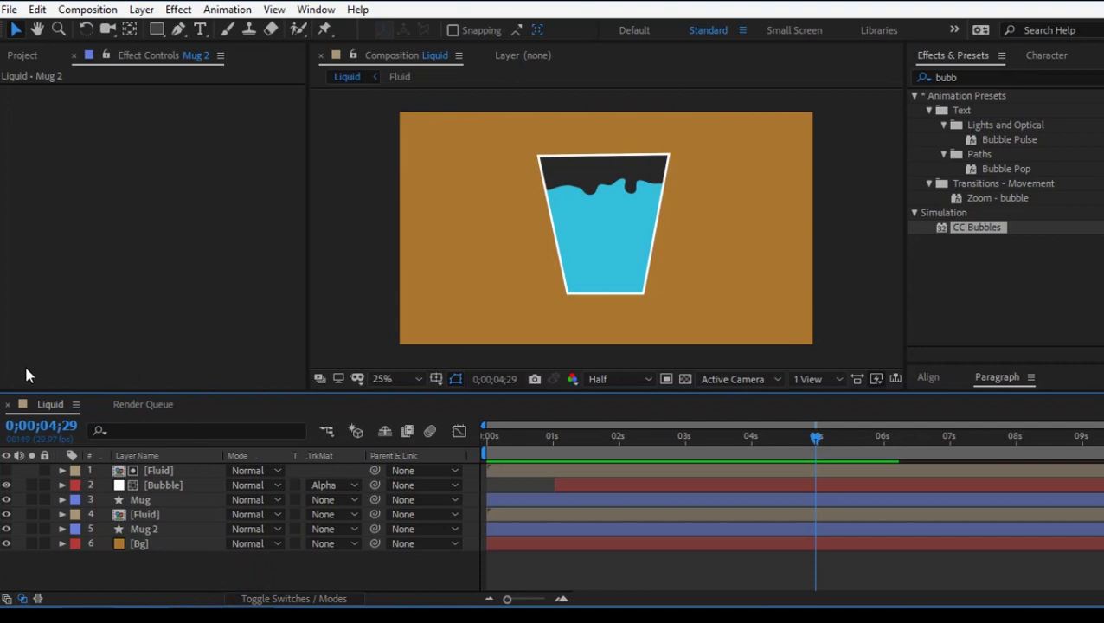
# Create a new 1920 x 1080 composition named Text with a duration of 10 seconds
pyautogui.click(22, 54)
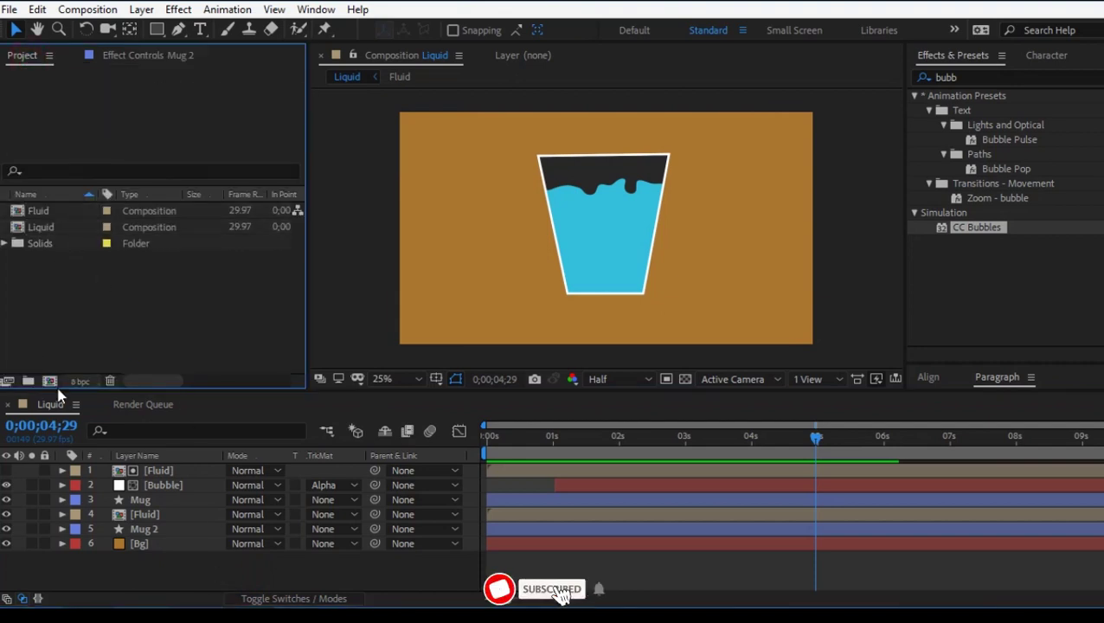
pyautogui.click(51, 381)
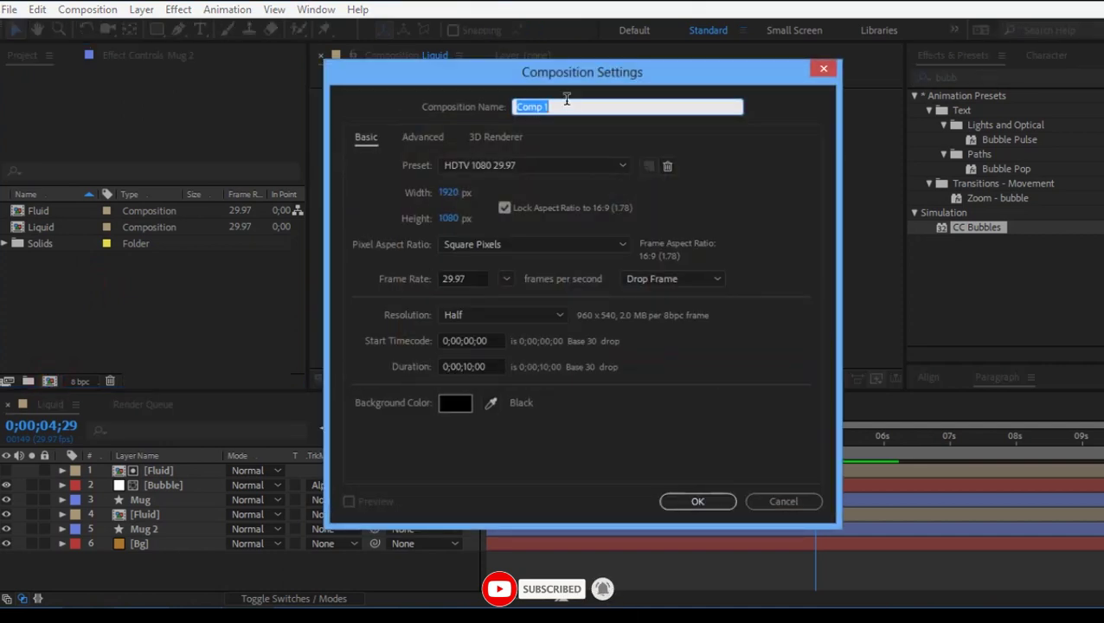
pyautogui.press('Return')
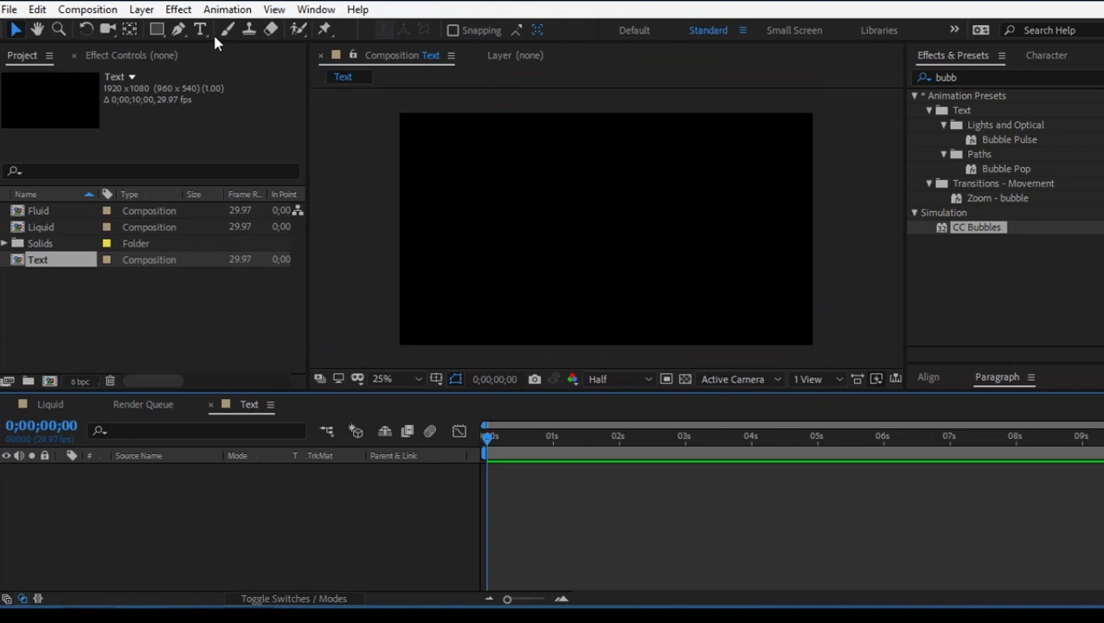
# Add a text layer reading "Liquid" in the Text composition and set its font size to 195 px
pyautogui.click(202, 28)
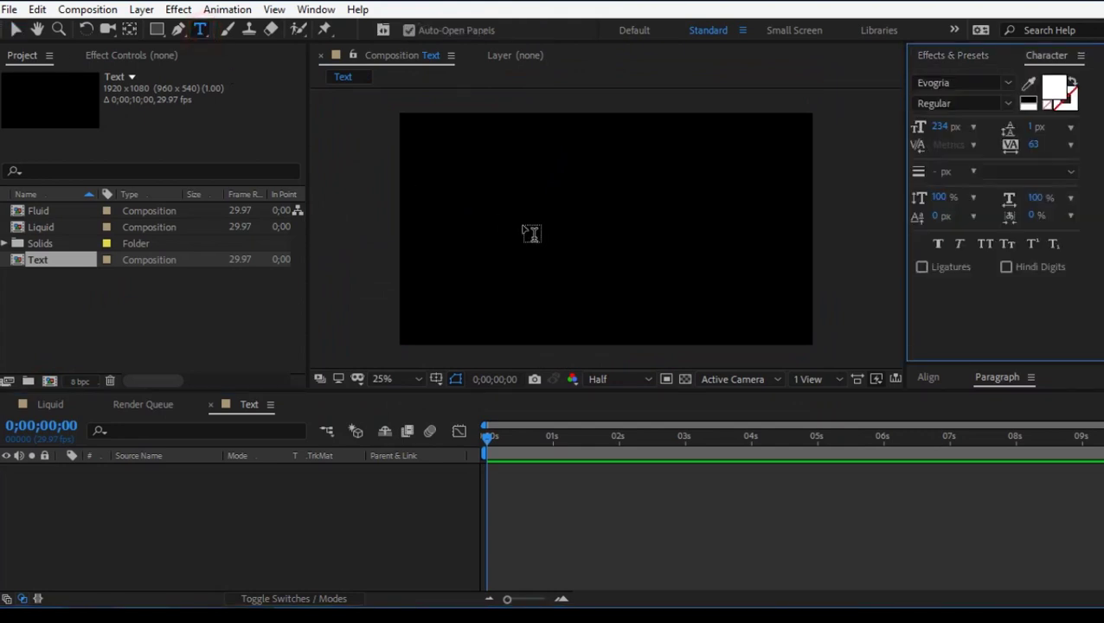
pyautogui.click(511, 227)
pyautogui.write('Liq')
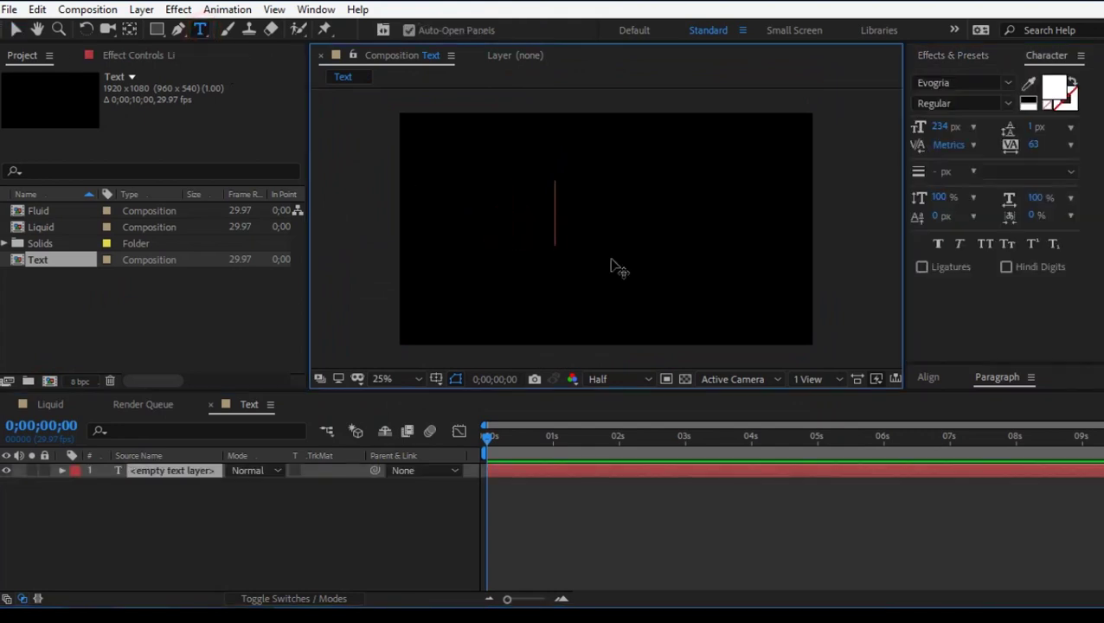
pyautogui.write('uid')
pyautogui.hotkey('ctrl', 'a')
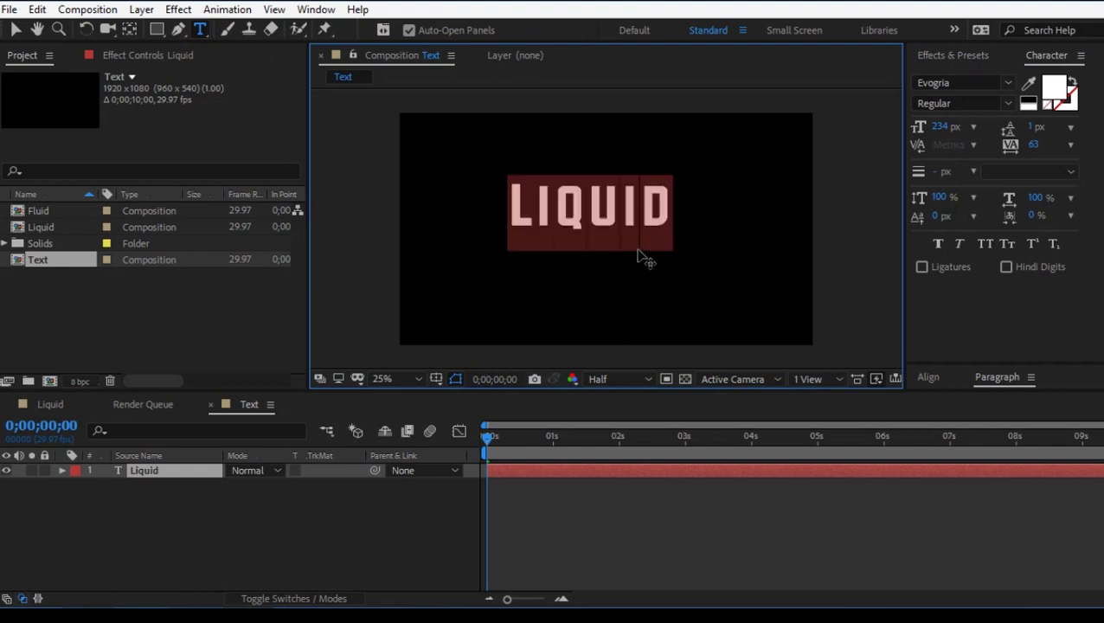
pyautogui.moveTo(955, 127); pyautogui.dragTo(920, 130)
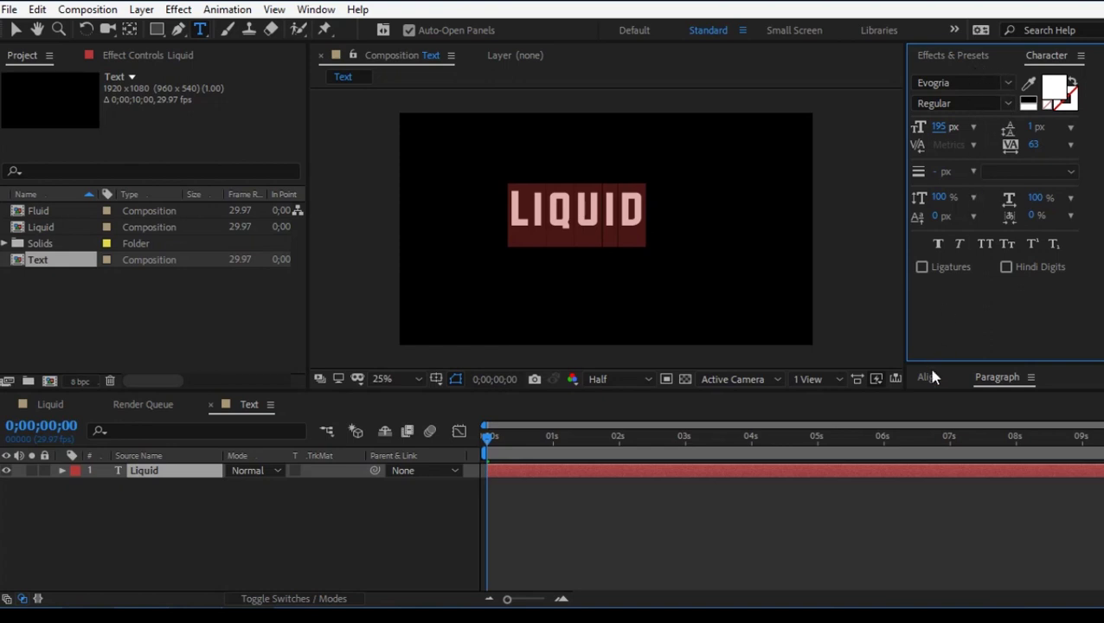
# Center the Liquid text horizontally and vertically in the composition
pyautogui.moveTo(953, 360); pyautogui.dragTo(969, 260)
pyautogui.click(930, 273)
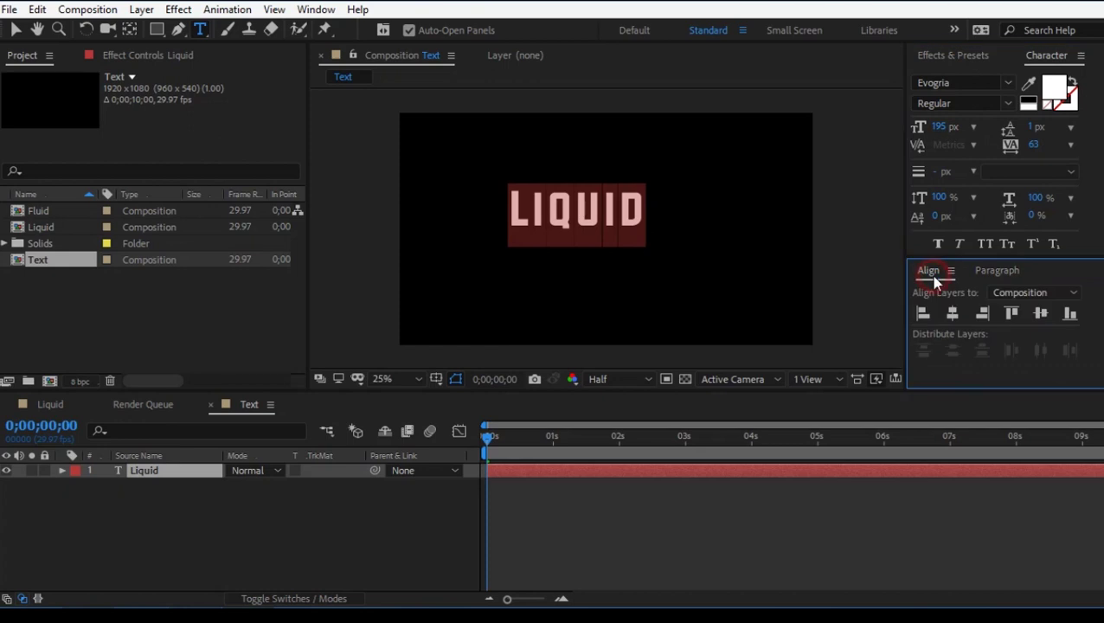
pyautogui.click(953, 314)
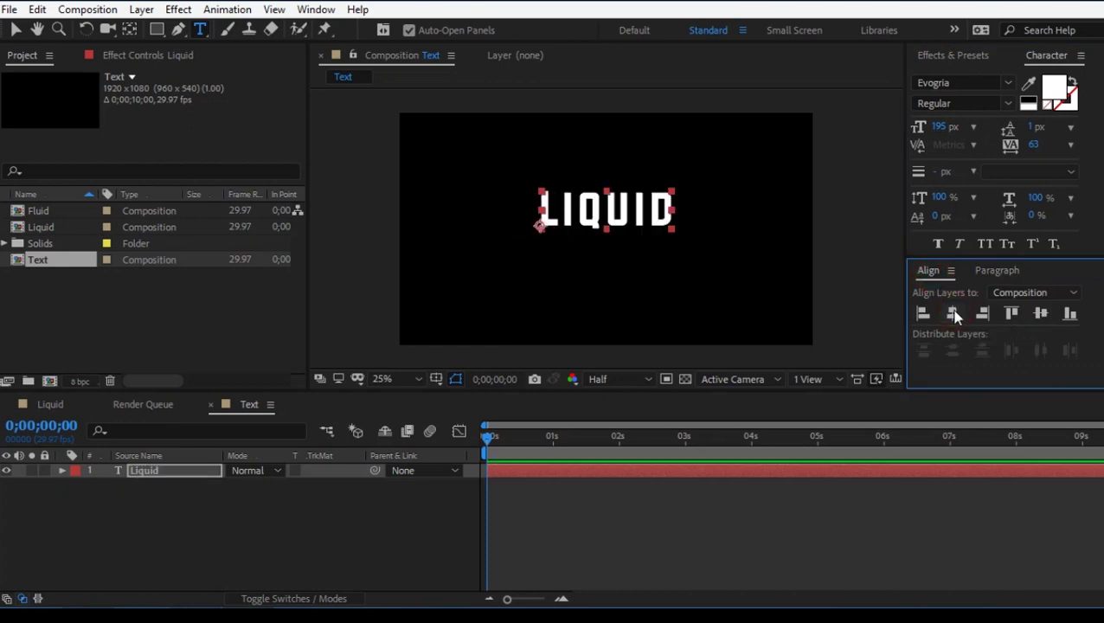
pyautogui.click(1041, 315)
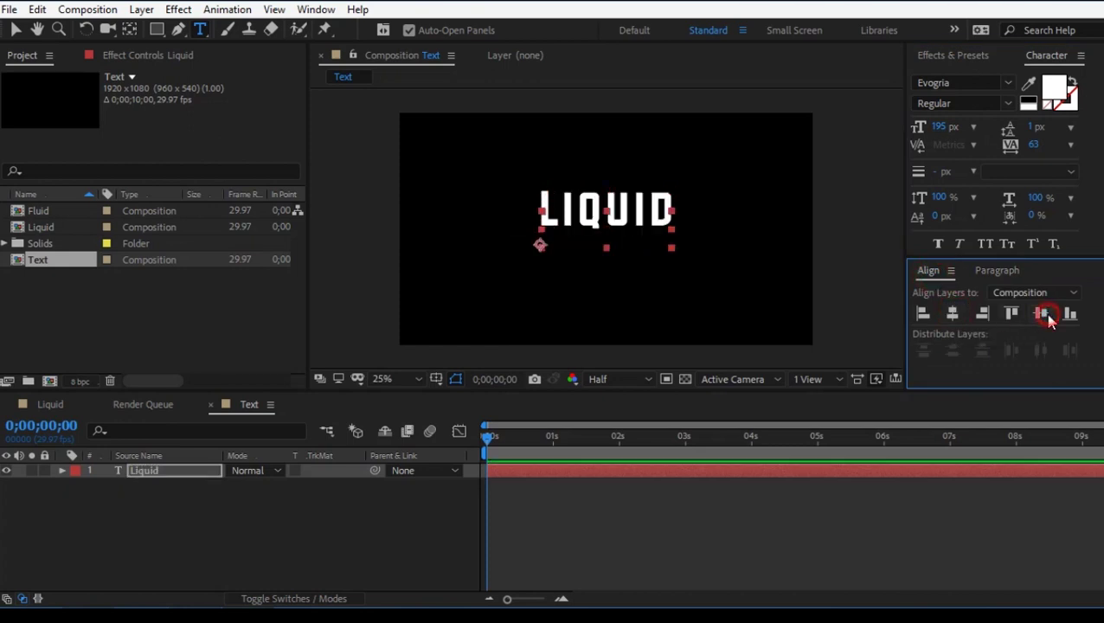
pyautogui.click(702, 538)
pyautogui.press('v')
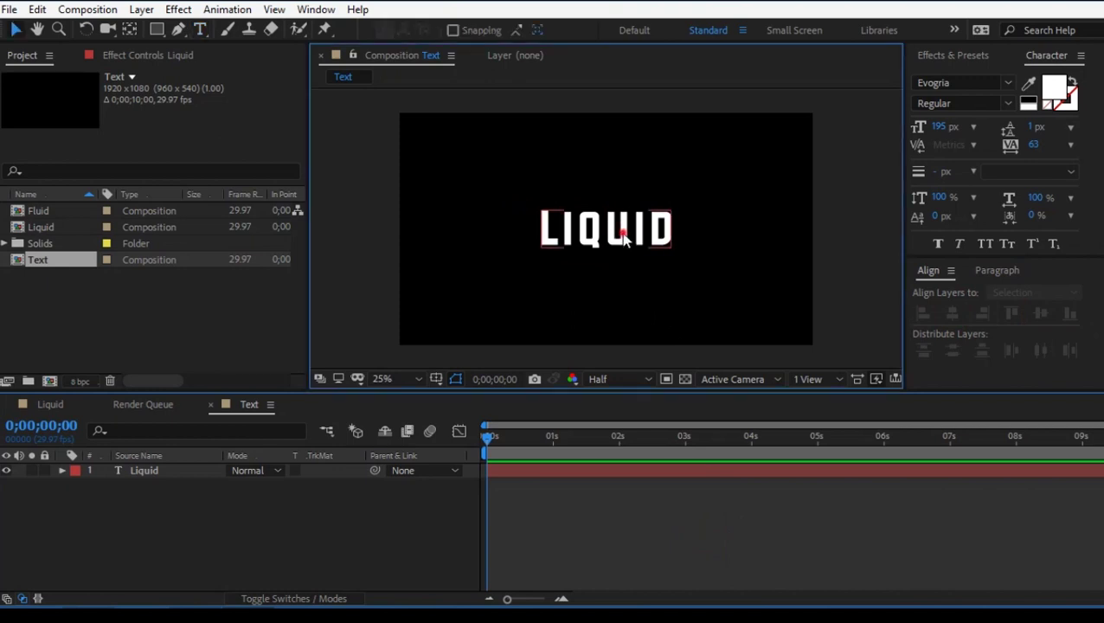
# Move the Liquid text slightly above the center of the frame and deselect it
pyautogui.click(615, 232)
pyautogui.moveTo(620, 234)
pyautogui.mouseDown()
pyautogui.moveTo(625, 206)
pyautogui.moveTo(625, 220)
pyautogui.mouseUp()
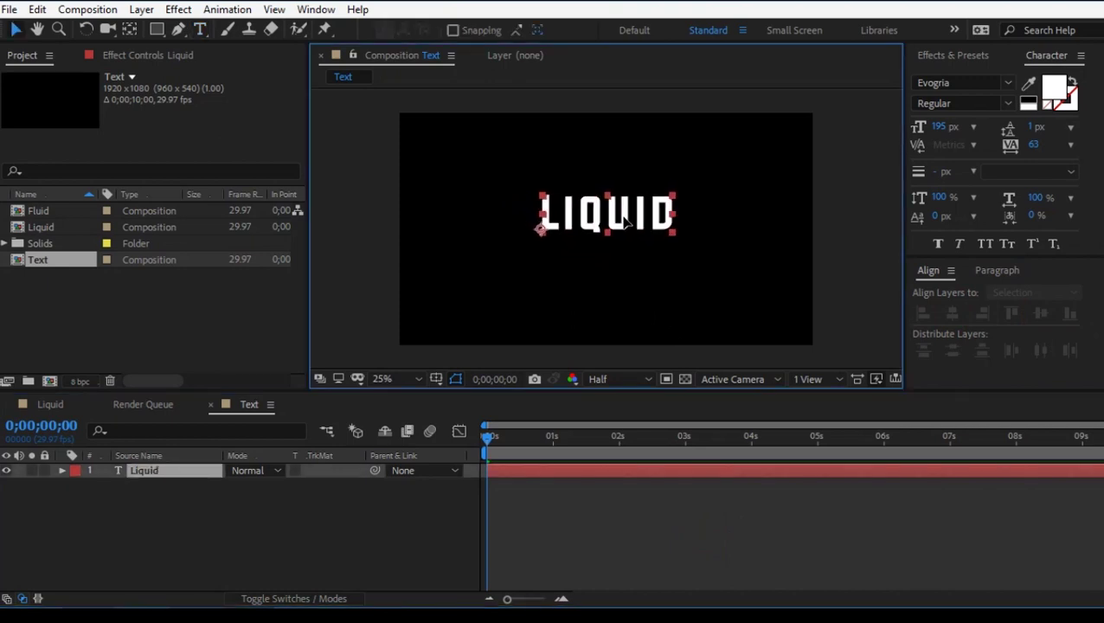
pyautogui.click(239, 518)
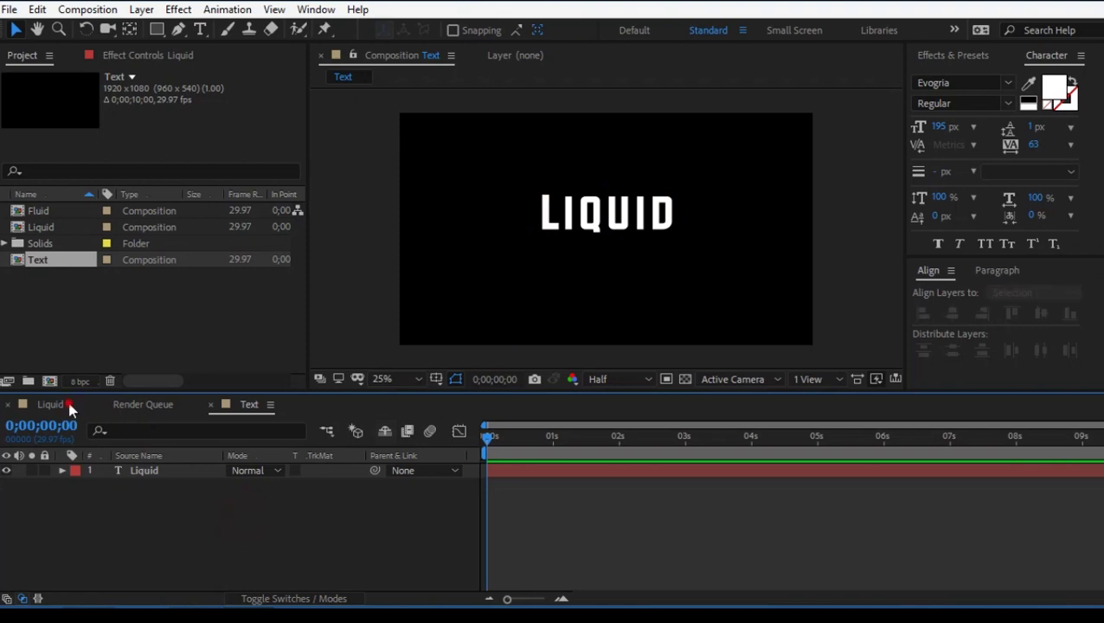
# Copy the water layer from the Fluid composition and paste it into the Text composition
pyautogui.click(70, 406)
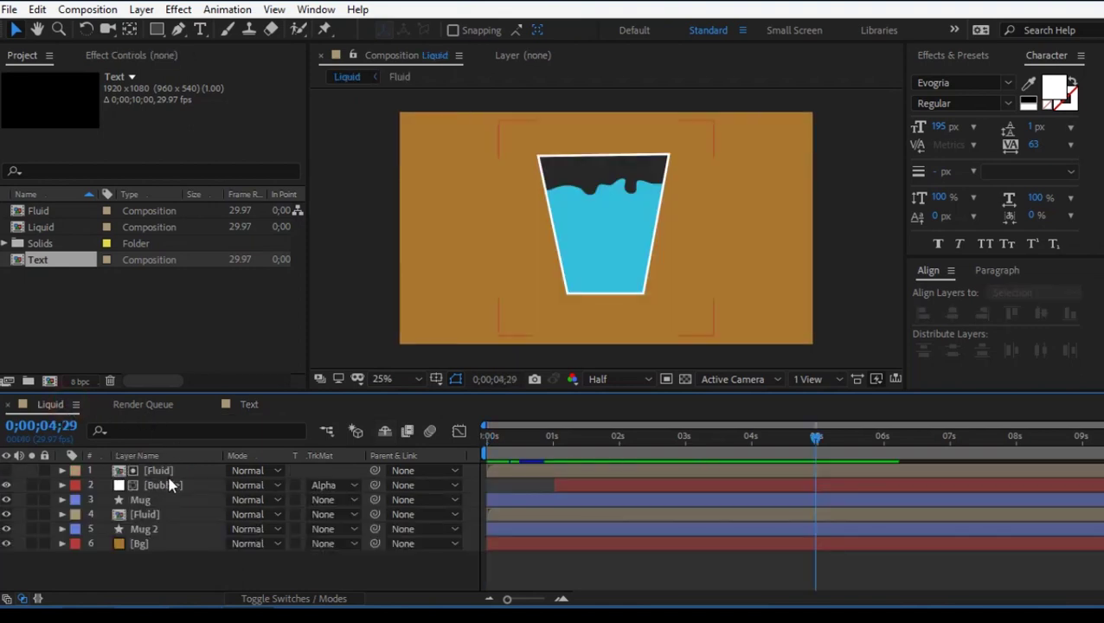
pyautogui.click(158, 516)
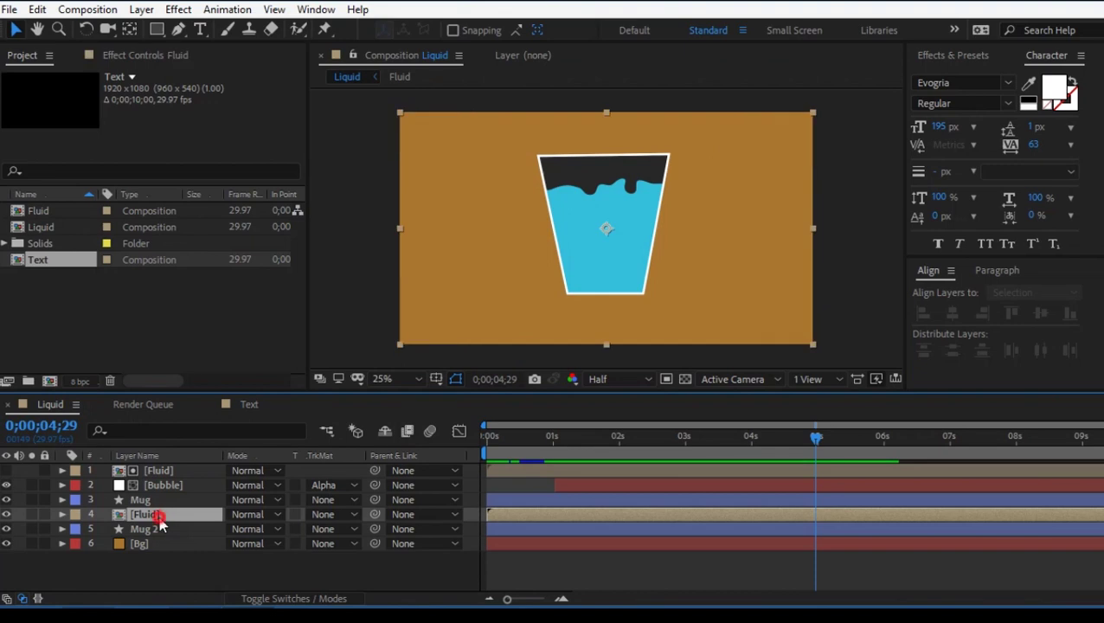
pyautogui.doubleClick(156, 514)
pyautogui.click(171, 487)
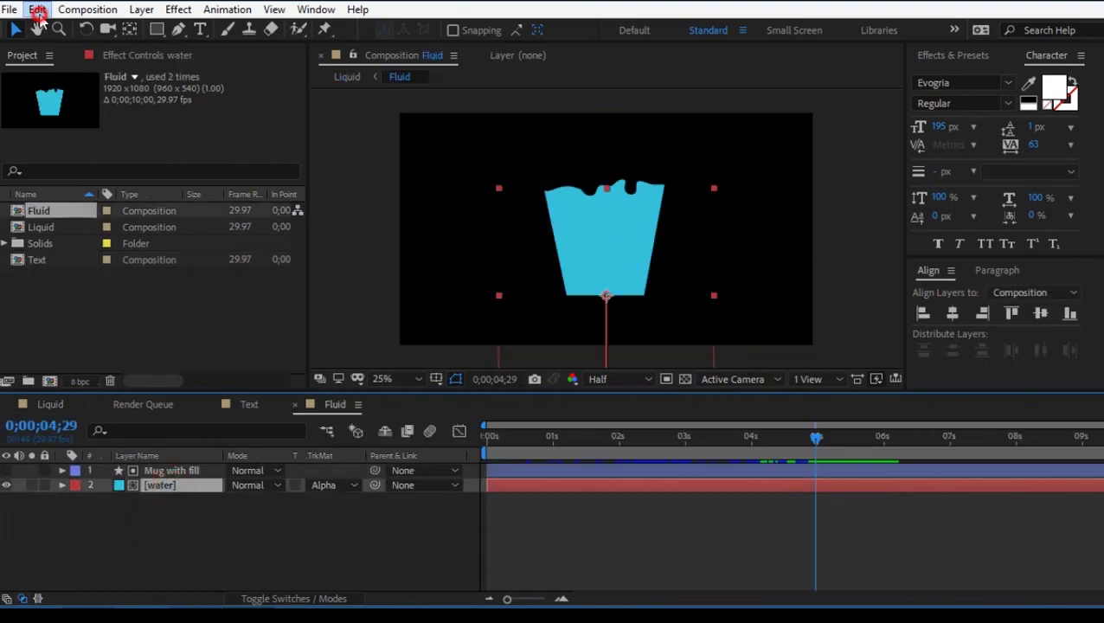
pyautogui.click(37, 10)
pyautogui.click(52, 109)
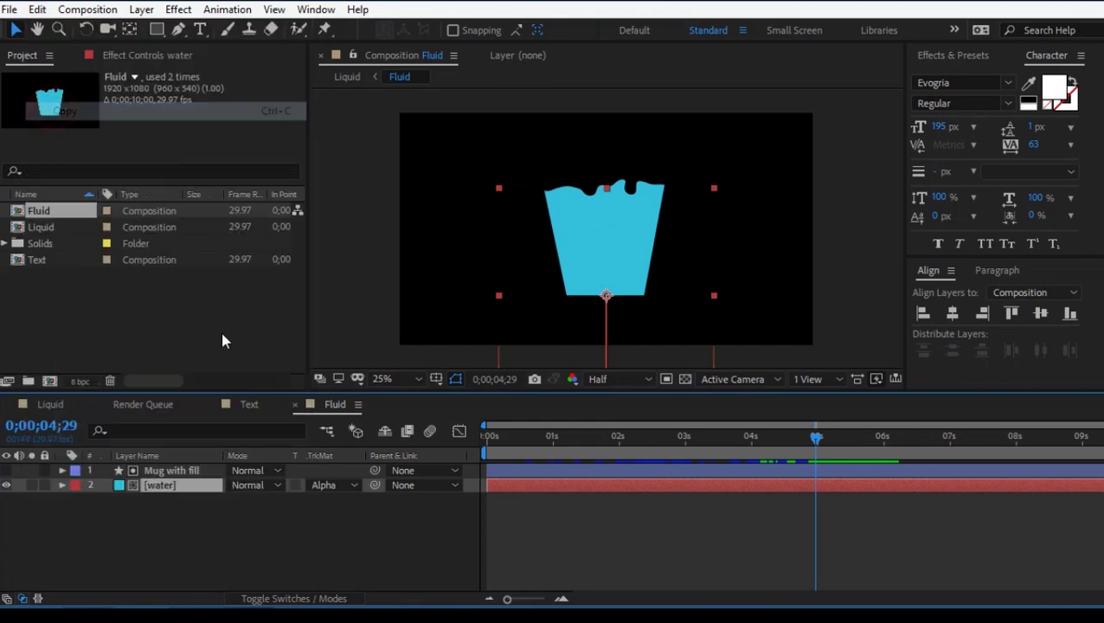
pyautogui.click(292, 515)
pyautogui.click(260, 405)
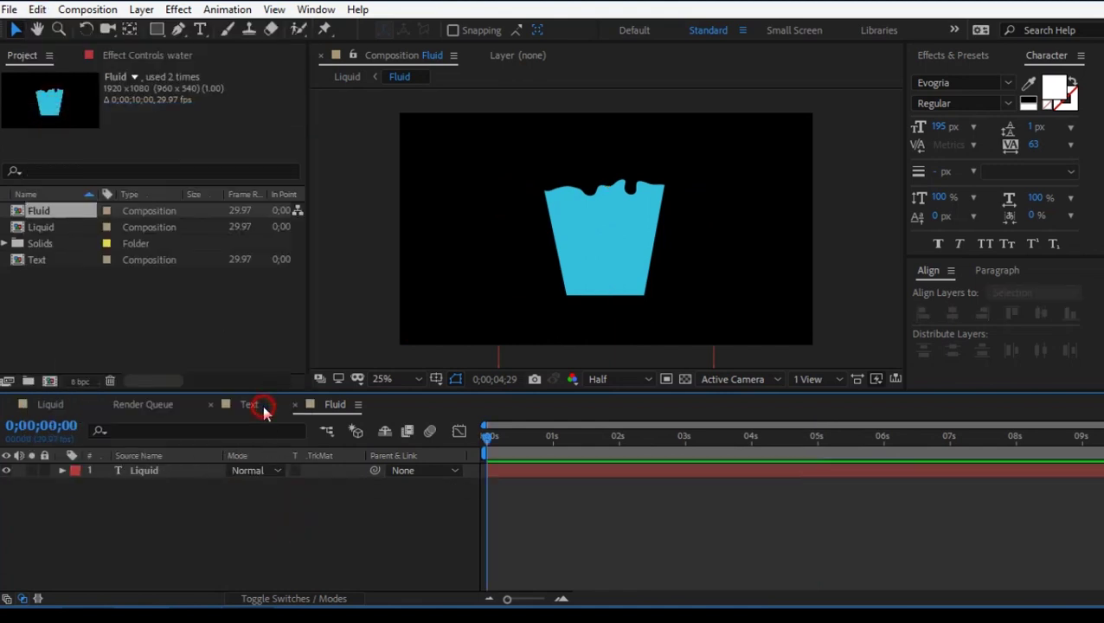
pyautogui.hotkey('ctrl', 'v')
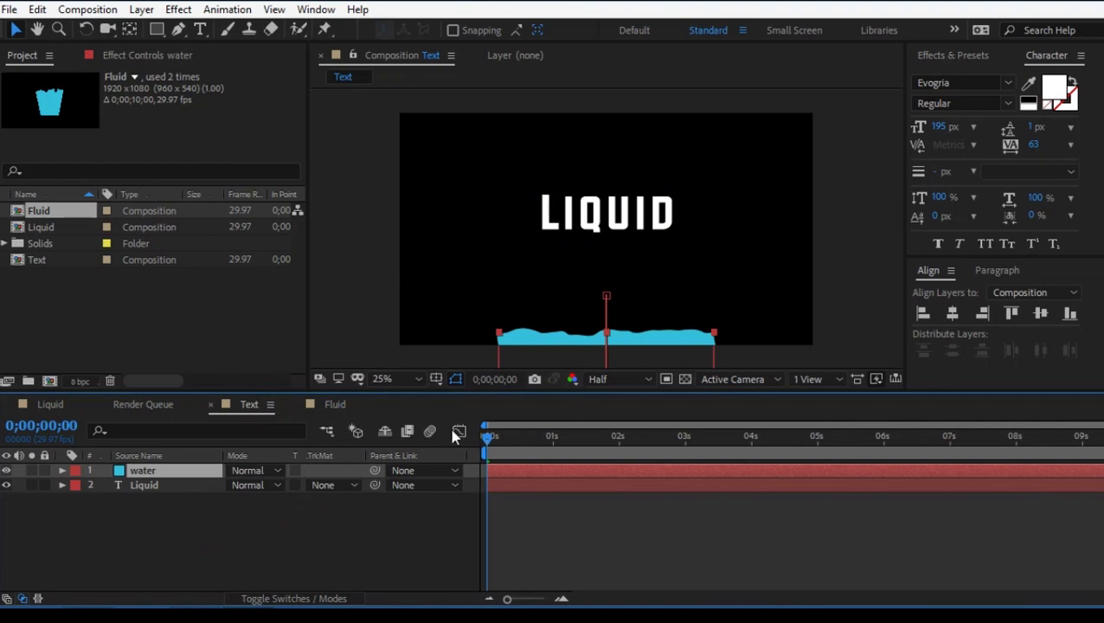
# Check how the pasted water rises over the text, and remove all Position keyframes from the water layer
pyautogui.moveTo(491, 436); pyautogui.dragTo(741, 447)
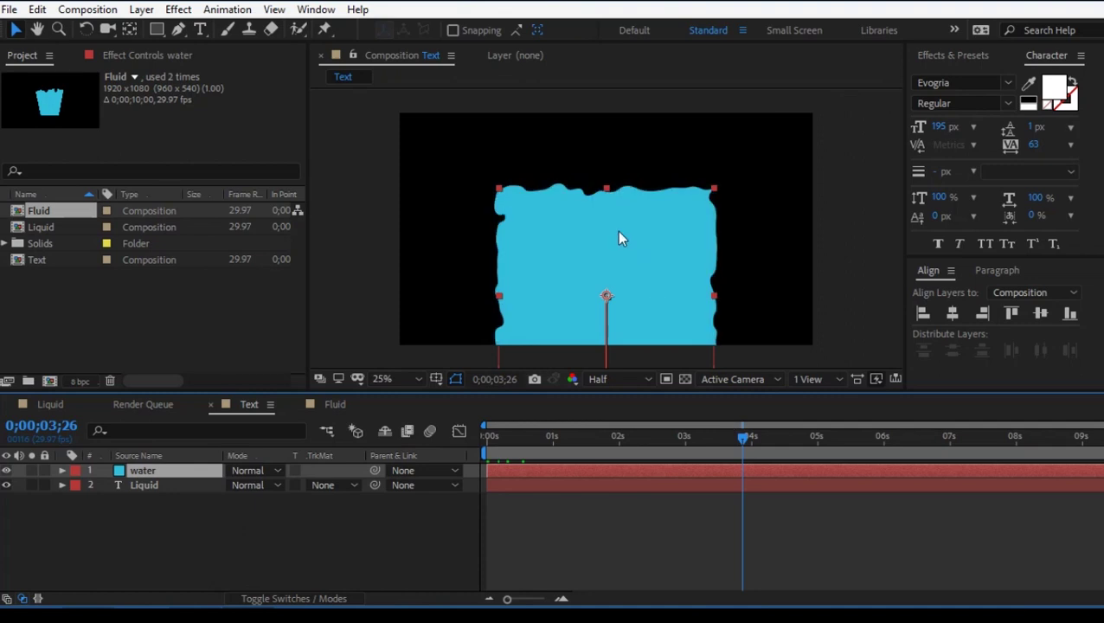
pyautogui.click(579, 450)
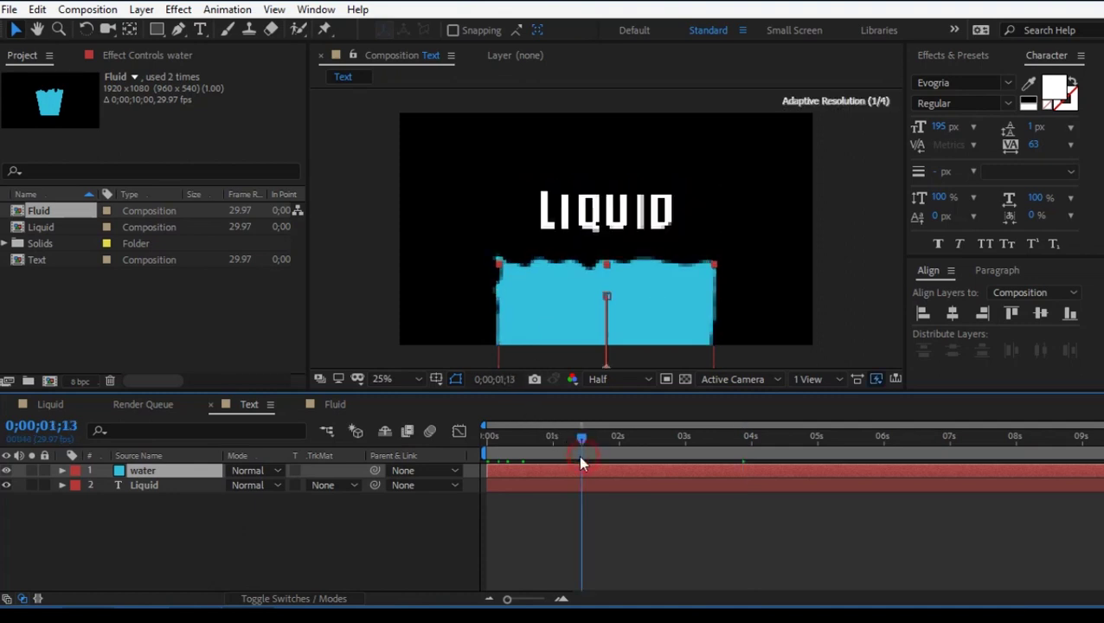
pyautogui.click(180, 509)
pyautogui.click(141, 474)
pyautogui.press('p')
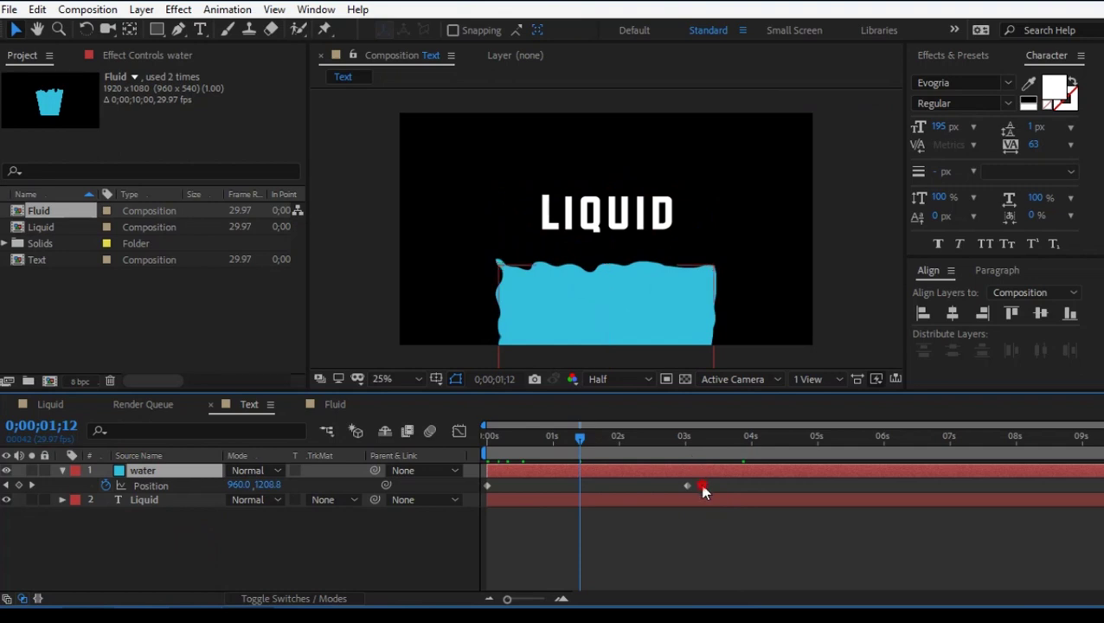
pyautogui.click(703, 488)
pyautogui.click(688, 486)
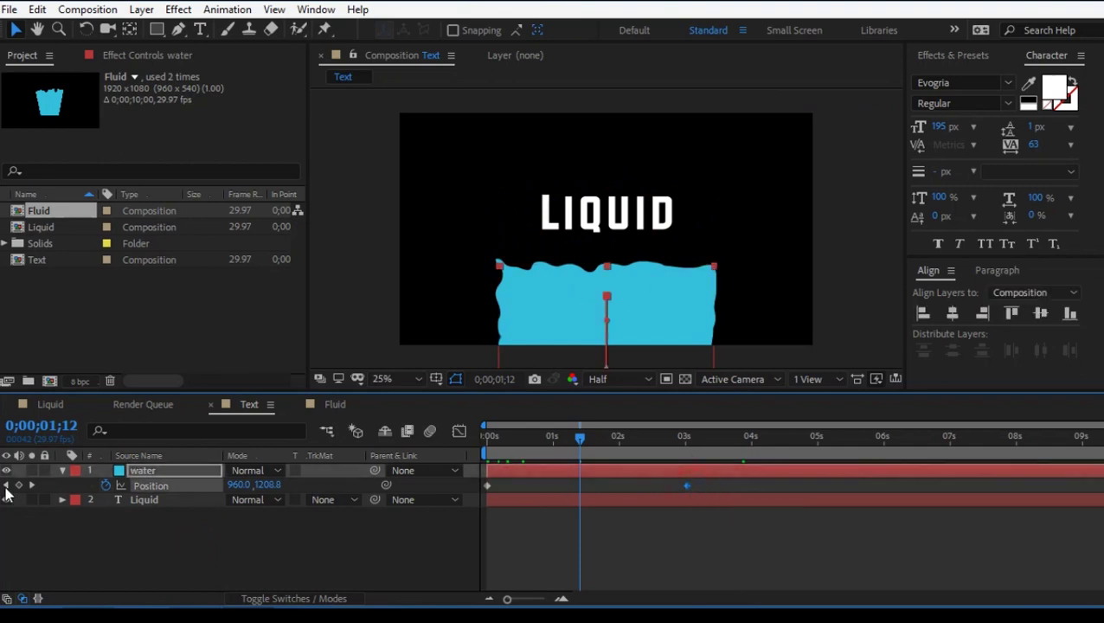
pyautogui.click(106, 486)
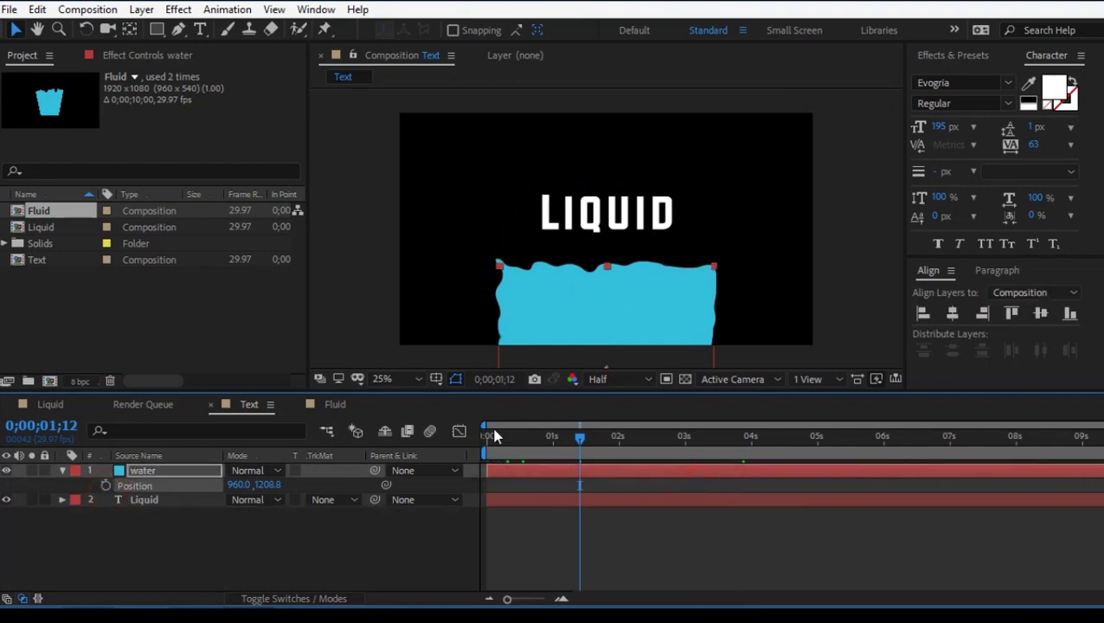
# Lower the water layer to a Y position of 1274.8 and set a Position keyframe at the start of the timeline
pyautogui.moveTo(529, 440); pyautogui.dragTo(507, 437)
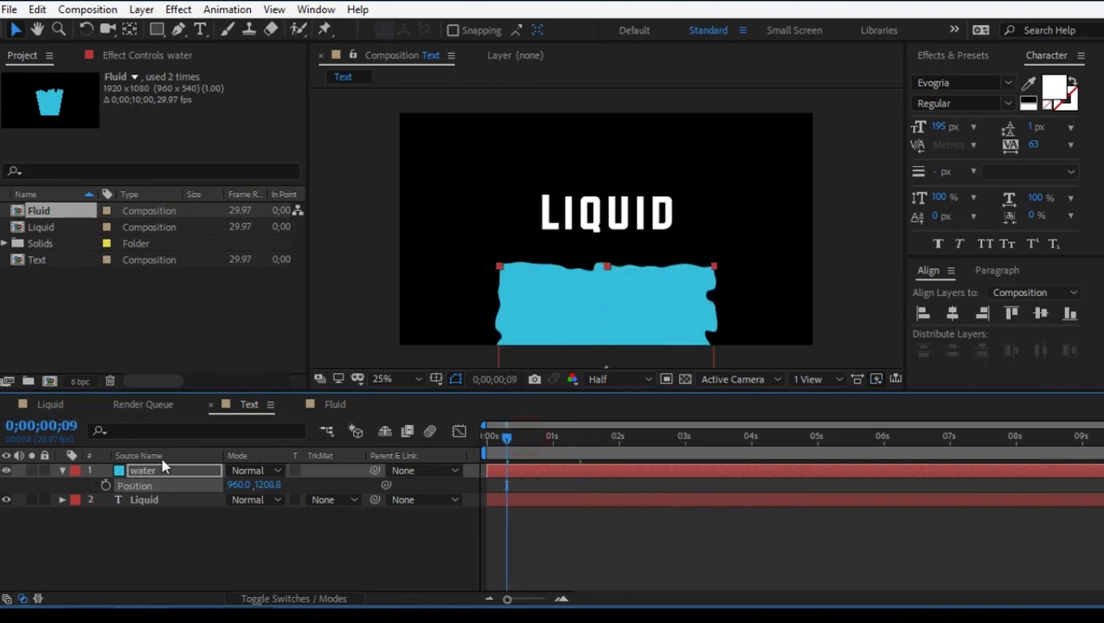
pyautogui.moveTo(266, 486); pyautogui.dragTo(327, 489)
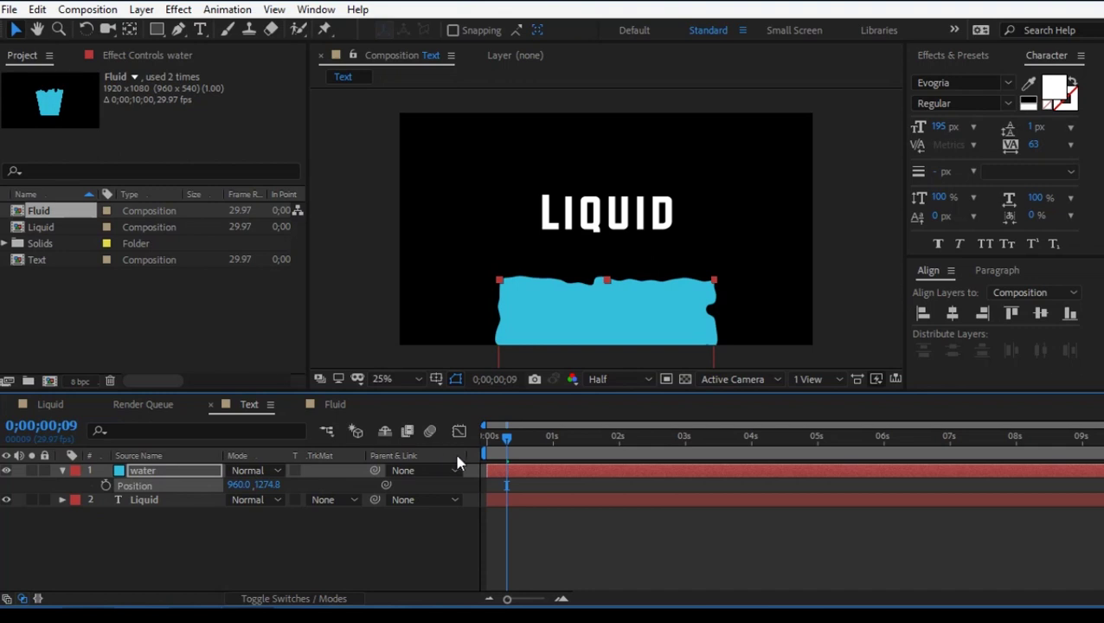
pyautogui.click(485, 449)
pyautogui.click(105, 486)
# Raise the water above the text to a Y position of 713.8 at 2 seconds and preview the motion
pyautogui.moveTo(588, 450); pyautogui.dragTo(618, 443)
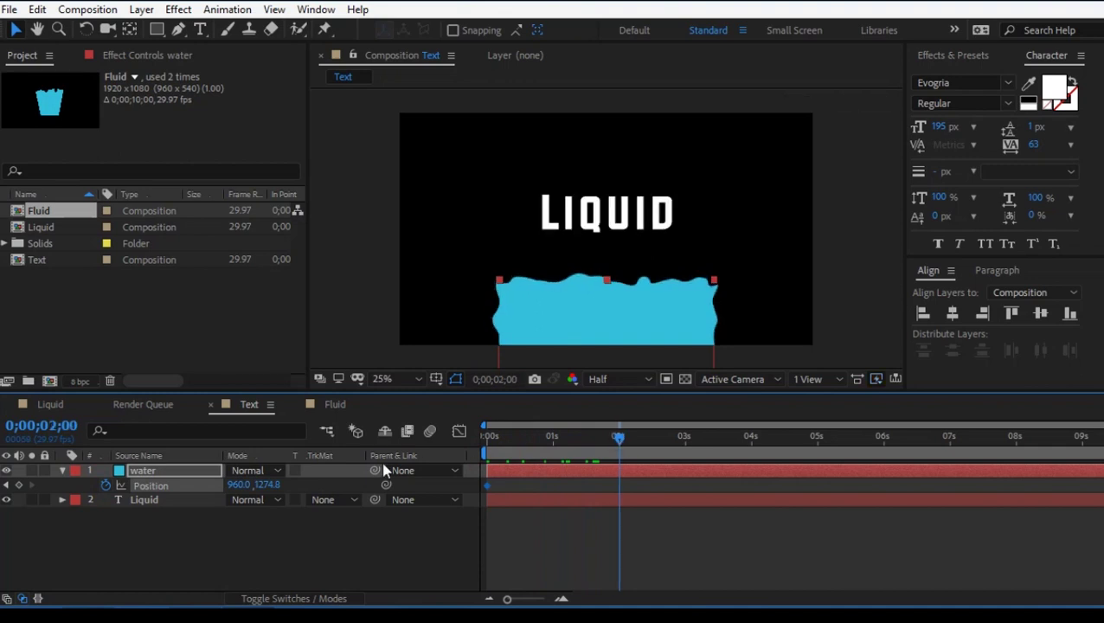
pyautogui.moveTo(260, 485); pyautogui.dragTo(3, 520)
pyautogui.moveTo(617, 456); pyautogui.dragTo(555, 449)
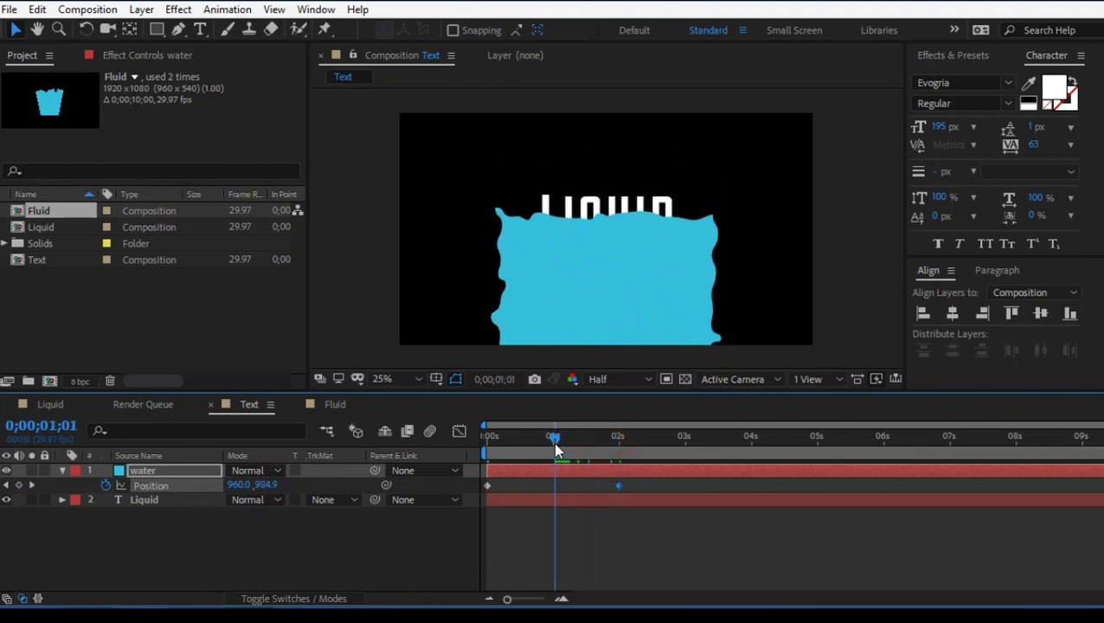
pyautogui.press('space')
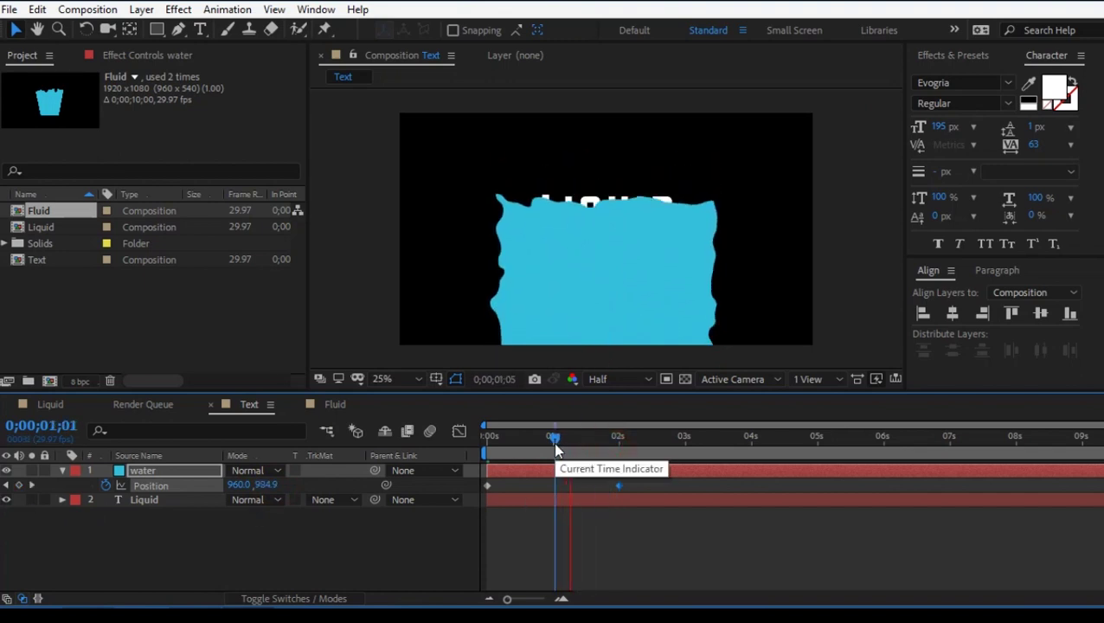
# Move the water layer's second Position keyframe to 0;00;02;18 and review the slower rise
pyautogui.click(622, 440)
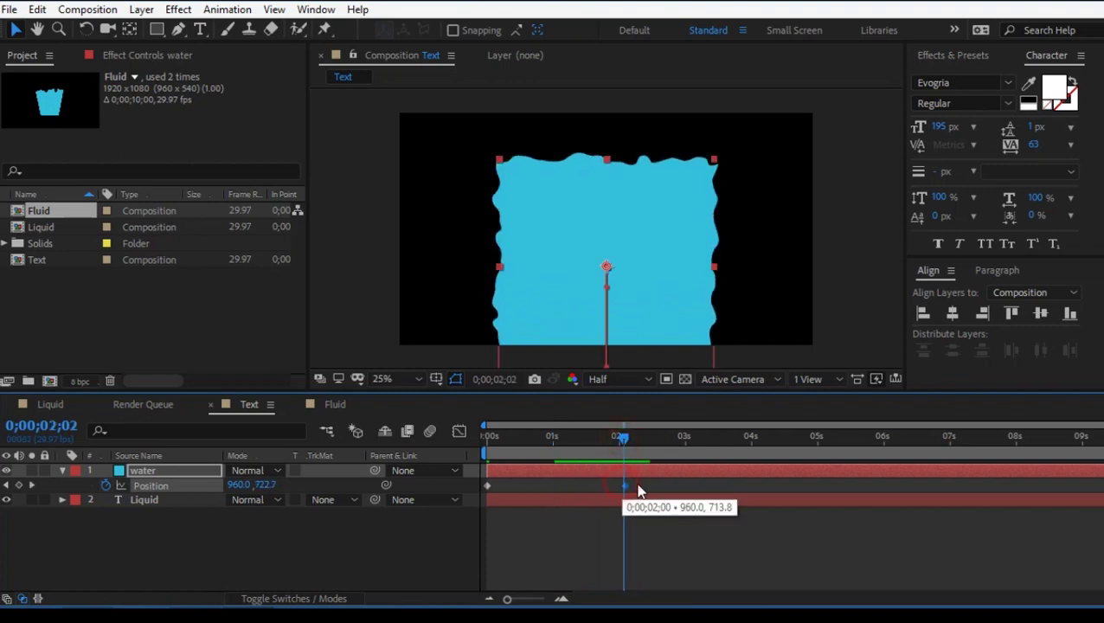
pyautogui.moveTo(638, 491); pyautogui.dragTo(659, 491)
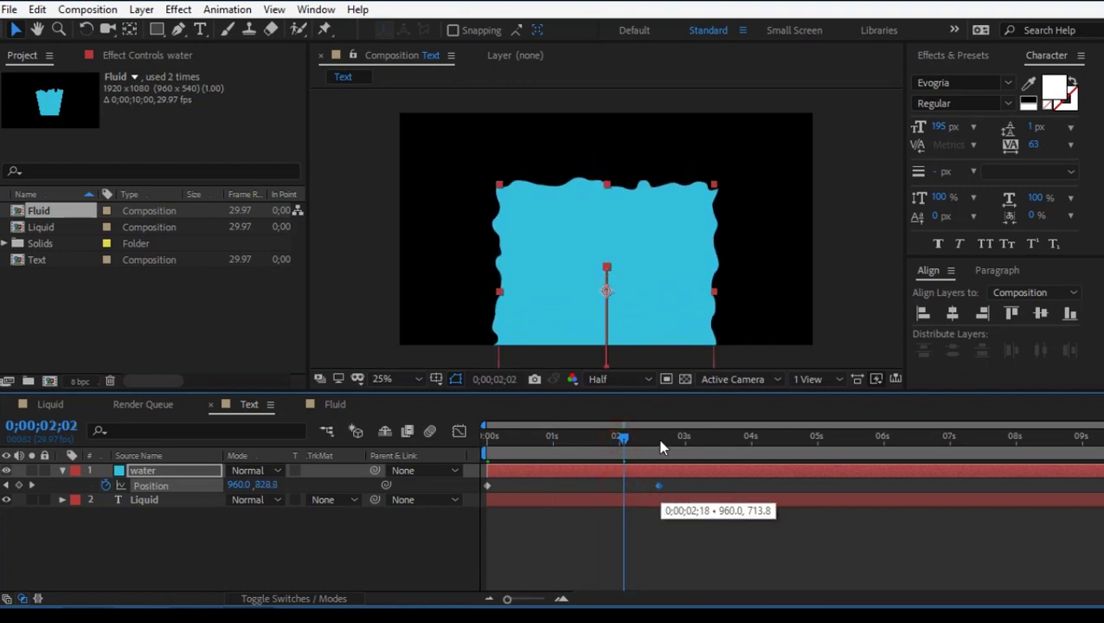
pyautogui.moveTo(642, 444); pyautogui.dragTo(502, 444)
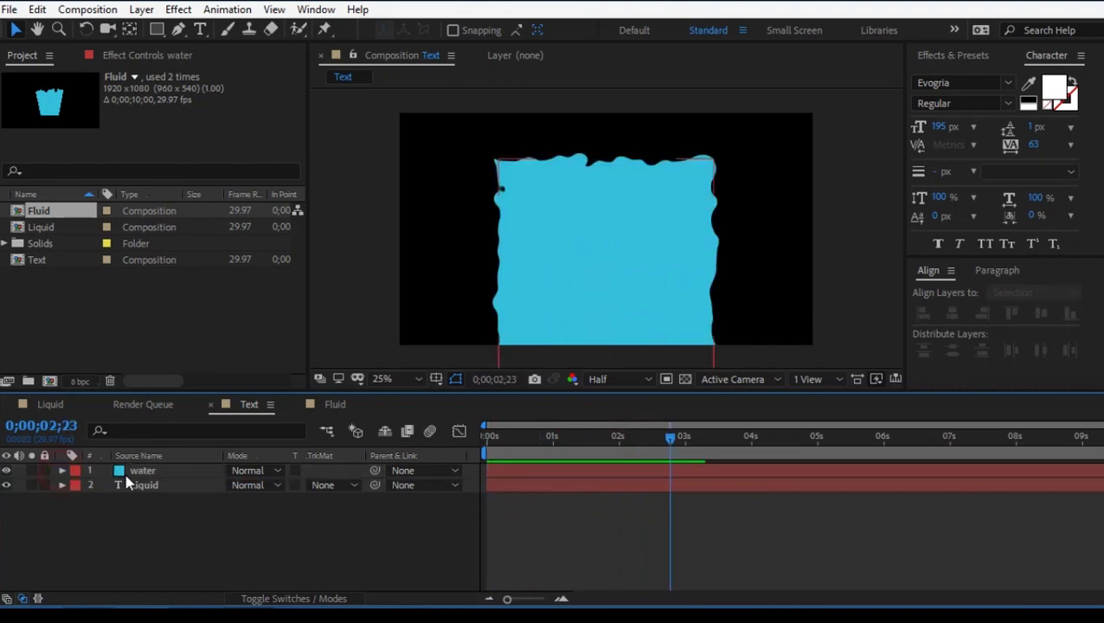
# Duplicate the water layer and shift the upper copy to start about 10 frames into the timeline
pyautogui.hotkey('ctrl', 'd')
pyautogui.moveTo(514, 472); pyautogui.dragTo(533, 469)
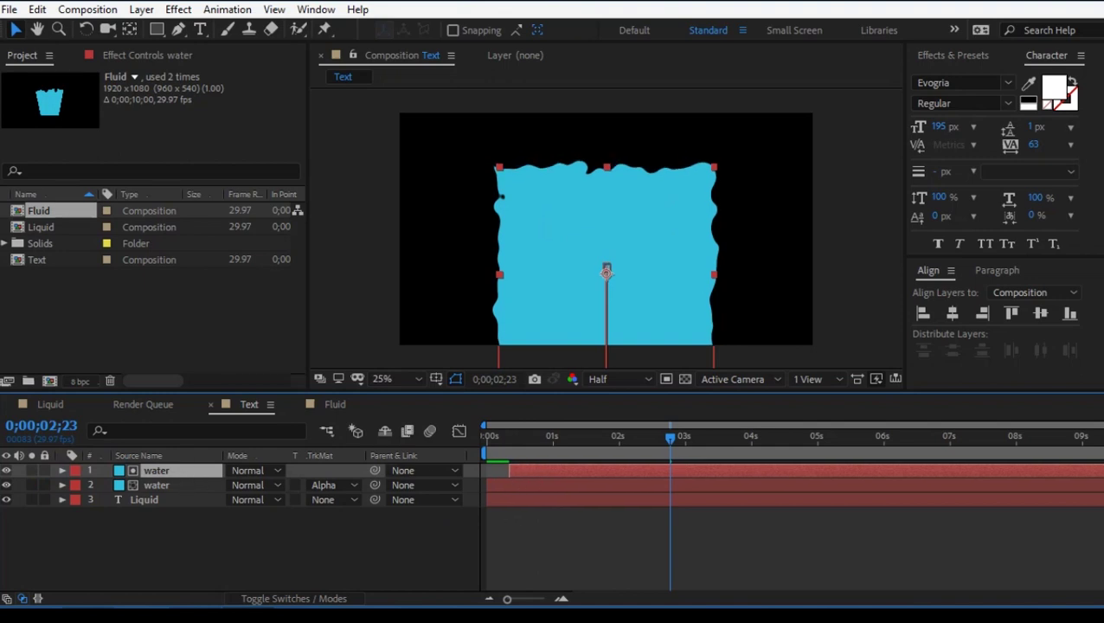
# Remove the Alpha track matte from the lower water layer
pyautogui.click(221, 549)
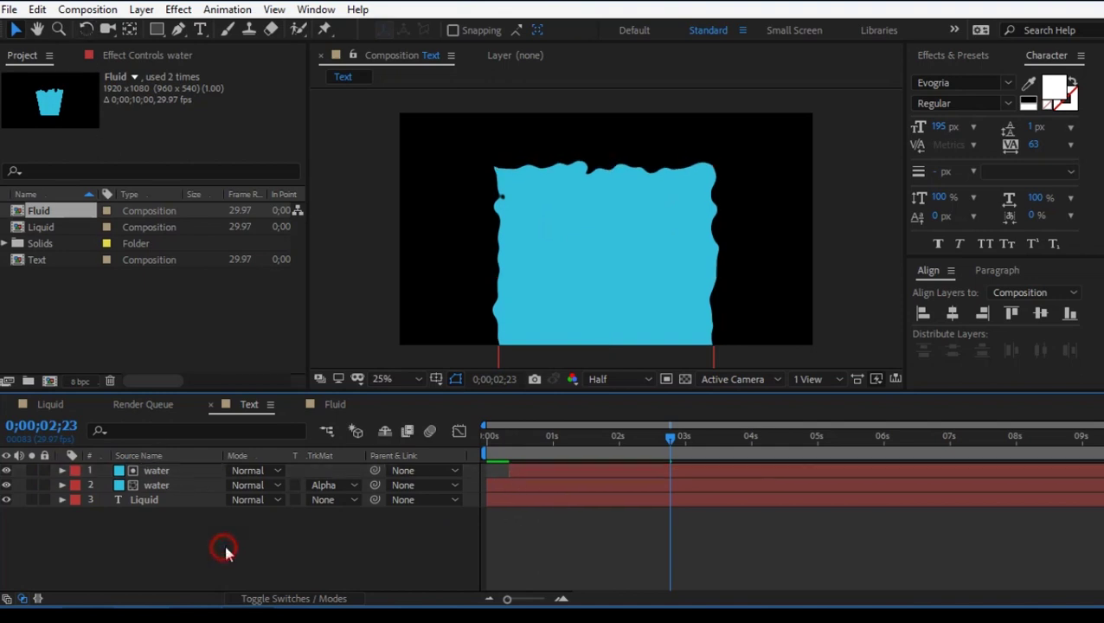
pyautogui.click(334, 485)
pyautogui.click(354, 513)
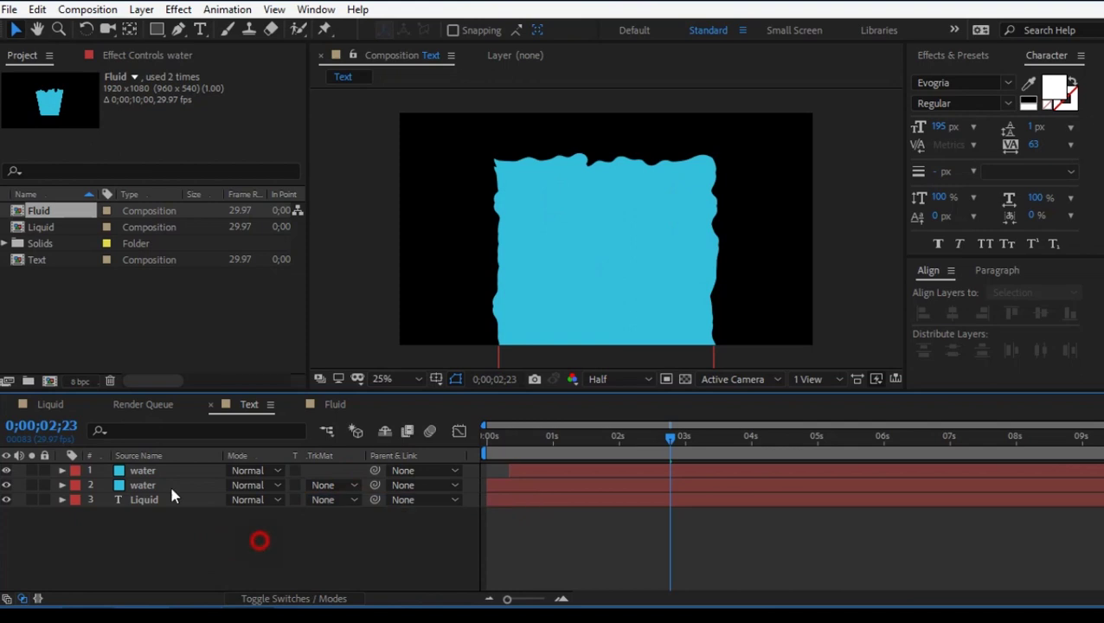
# Recolor the upper water copy orange (DB8F35) as a new solid named water 2 and start it about 20 frames into the timeline
pyautogui.click(143, 470)
pyautogui.click(141, 9)
pyautogui.click(164, 47)
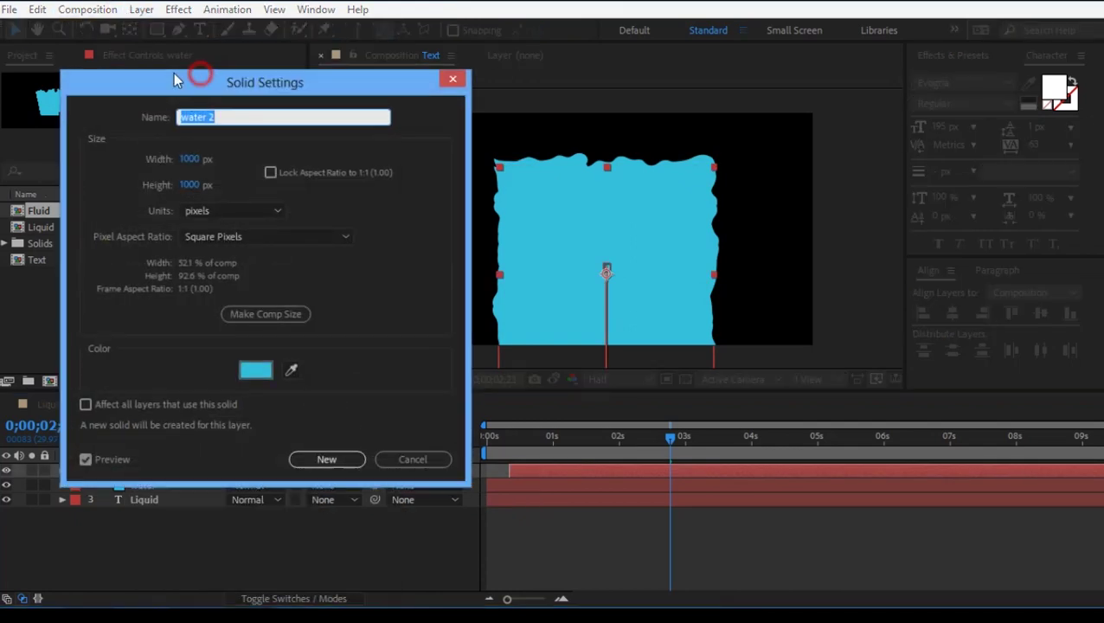
pyautogui.moveTo(175, 80); pyautogui.dragTo(148, 79)
pyautogui.click(228, 370)
pyautogui.click(426, 415)
pyautogui.moveTo(428, 423); pyautogui.dragTo(437, 496)
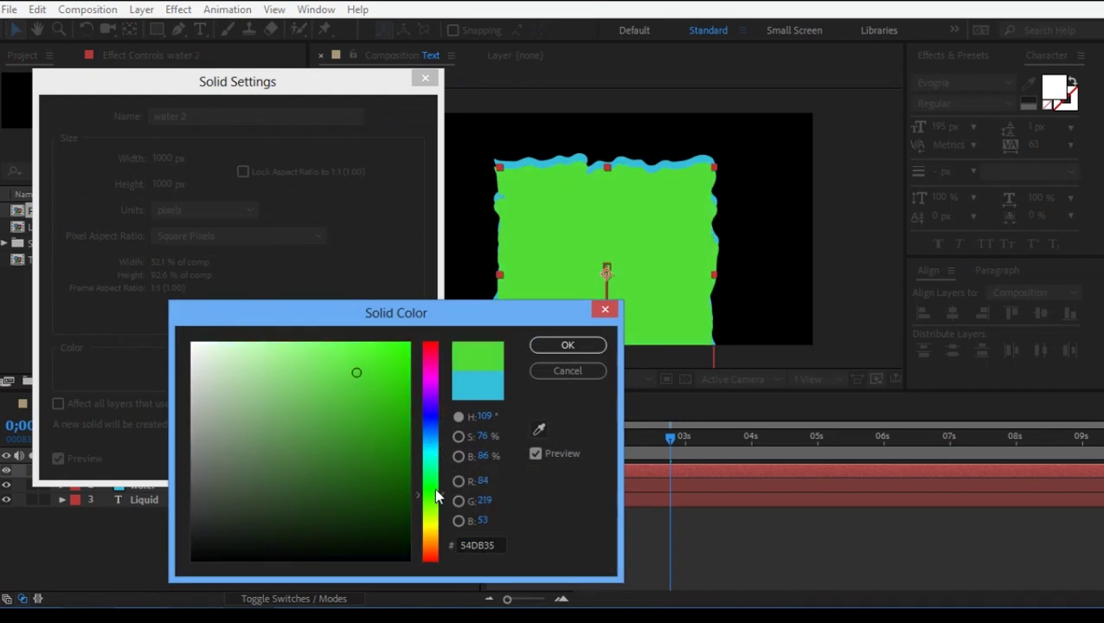
pyautogui.moveTo(436, 552); pyautogui.dragTo(431, 547)
pyautogui.click(567, 345)
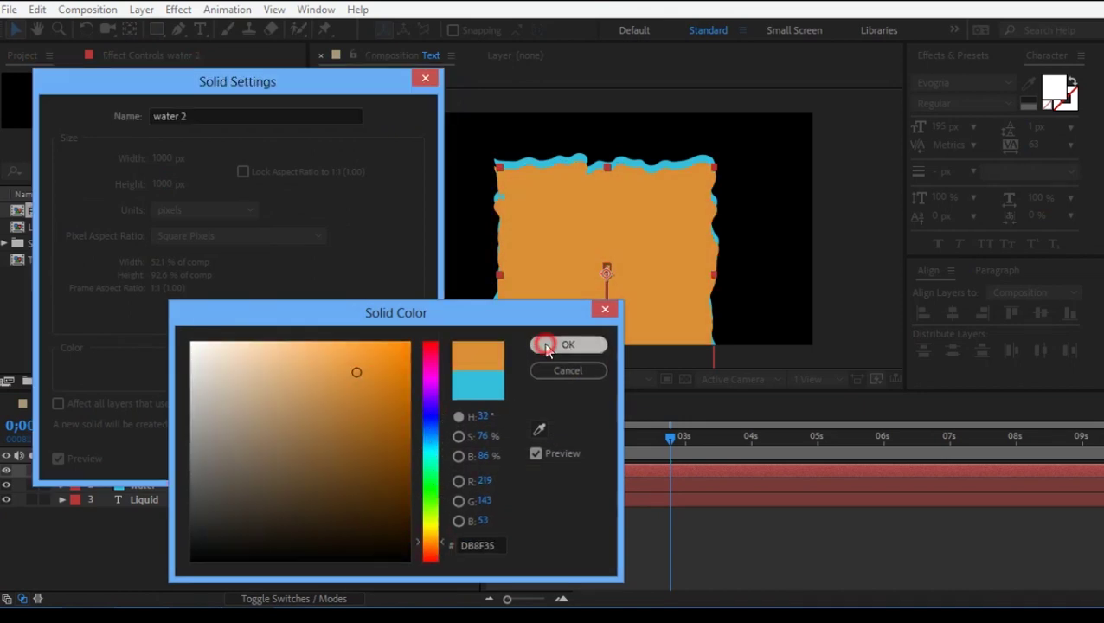
pyautogui.click(300, 458)
pyautogui.moveTo(552, 472); pyautogui.dragTo(572, 468)
# Undo the matted duplicate of the orange water 2 layer and clear the leftover track matte setting
pyautogui.hotkey('ctrl', 'd')
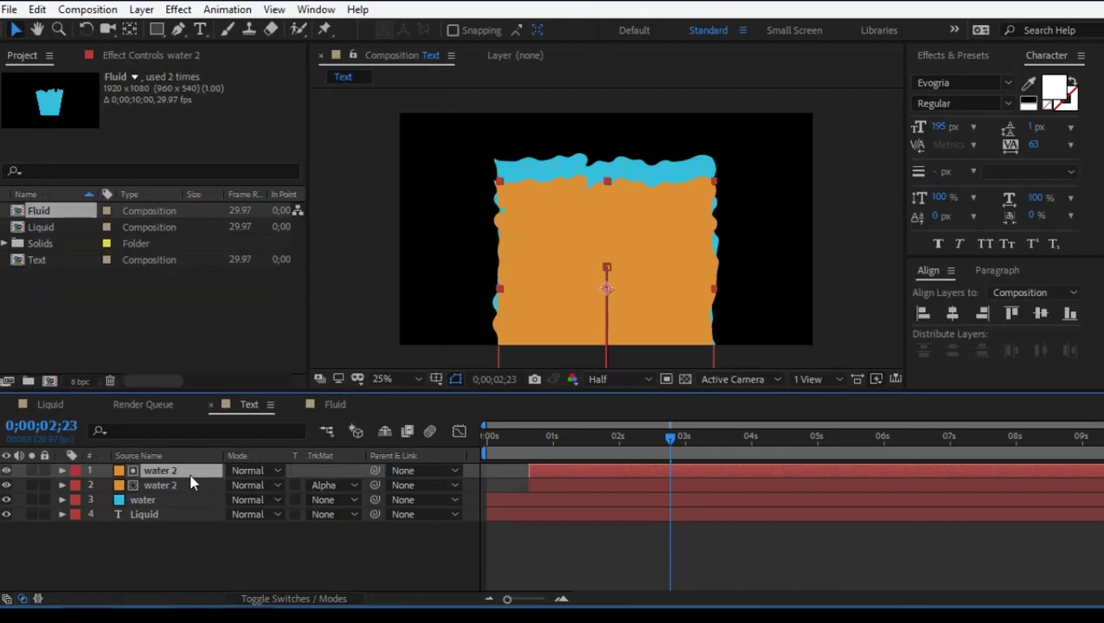
pyautogui.hotkey('ctrl', 'z')
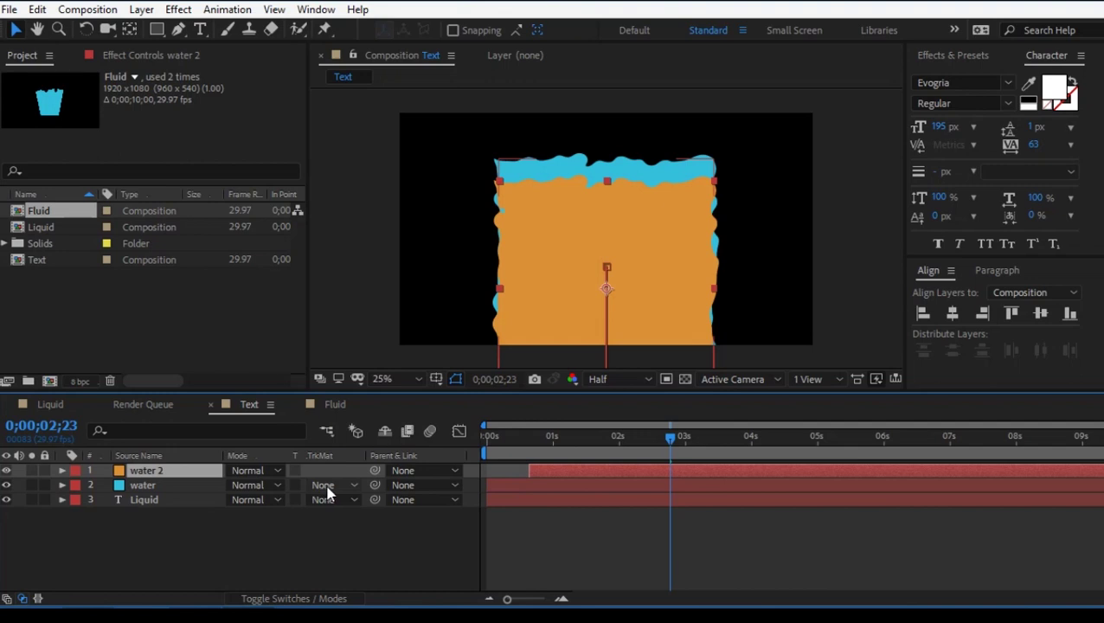
pyautogui.moveTo(194, 478)
pyautogui.mouseDown()
pyautogui.moveTo(181, 491)
pyautogui.moveTo(185, 470)
pyautogui.mouseUp()
pyautogui.click(329, 486)
pyautogui.click(364, 502)
pyautogui.click(233, 525)
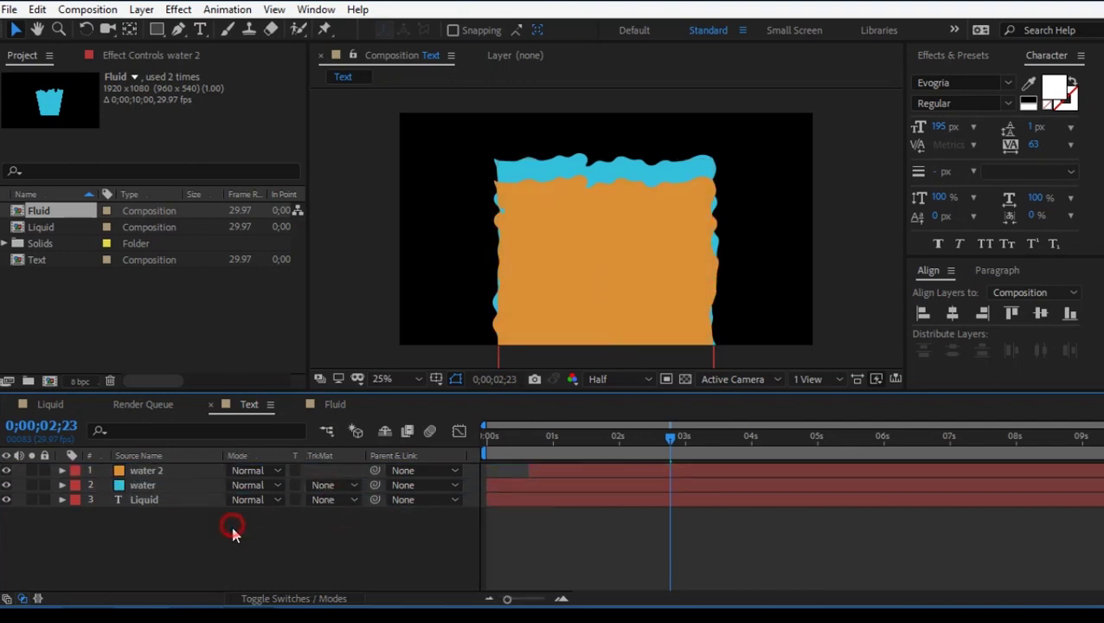
# Recolor a duplicate of water 2 blue (3564DB) as the solid water 3 and start it about 1;05 into the timeline
pyautogui.click(628, 468)
pyautogui.hotkey('ctrl', 'd')
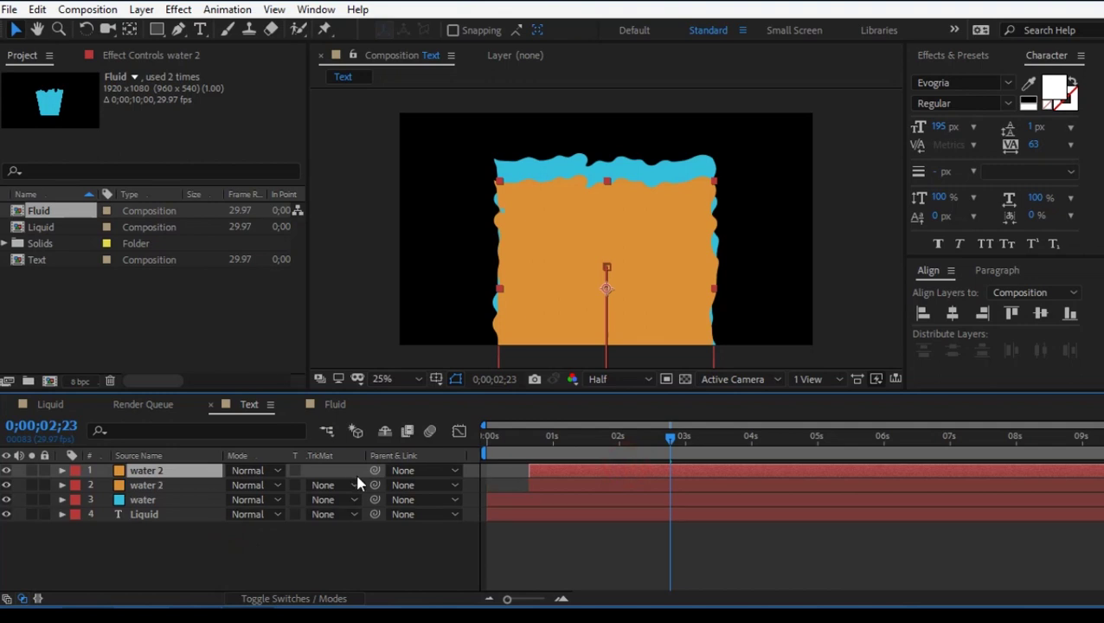
pyautogui.click(142, 10)
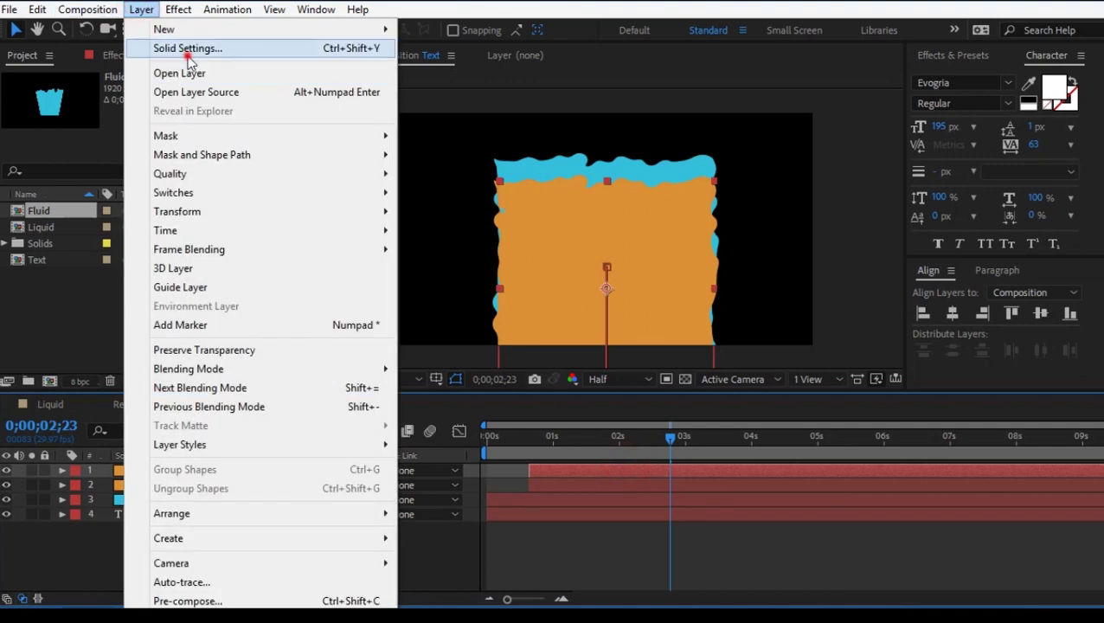
pyautogui.click(218, 52)
pyautogui.click(227, 369)
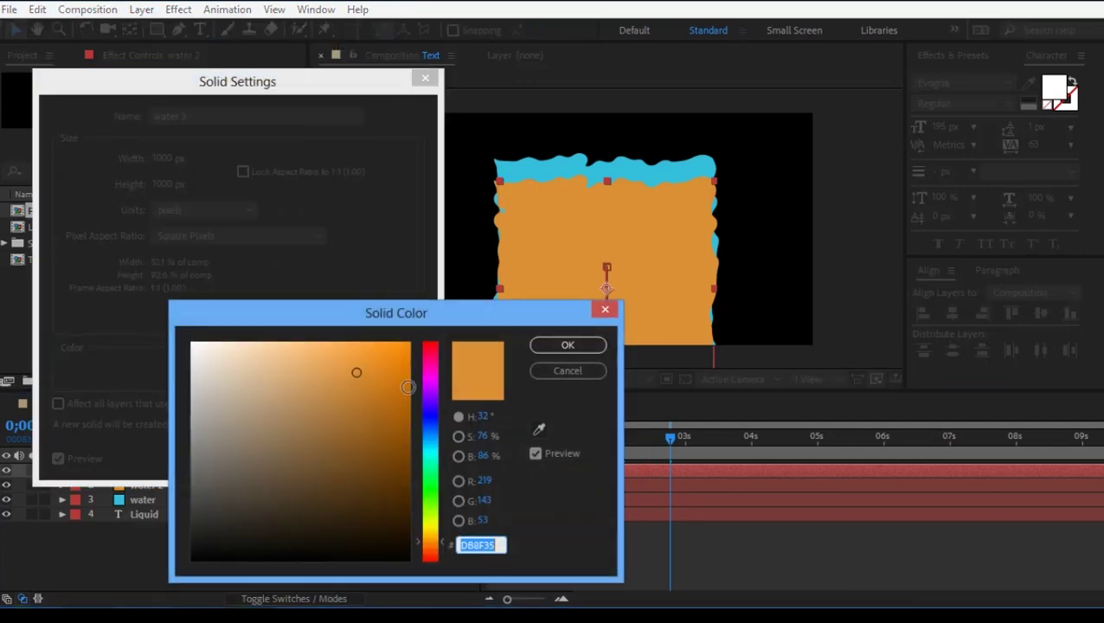
pyautogui.click(431, 400)
pyautogui.moveTo(434, 407)
pyautogui.mouseDown()
pyautogui.moveTo(432, 441)
pyautogui.moveTo(433, 425)
pyautogui.mouseUp()
pyautogui.click(568, 345)
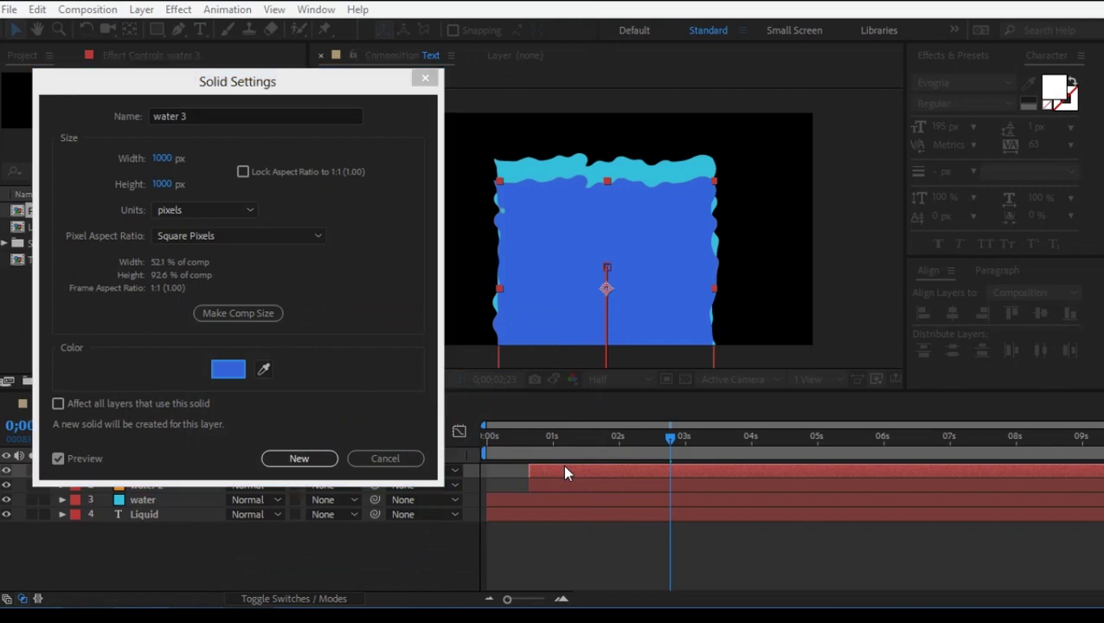
pyautogui.press('Return')
pyautogui.moveTo(575, 473); pyautogui.dragTo(611, 476)
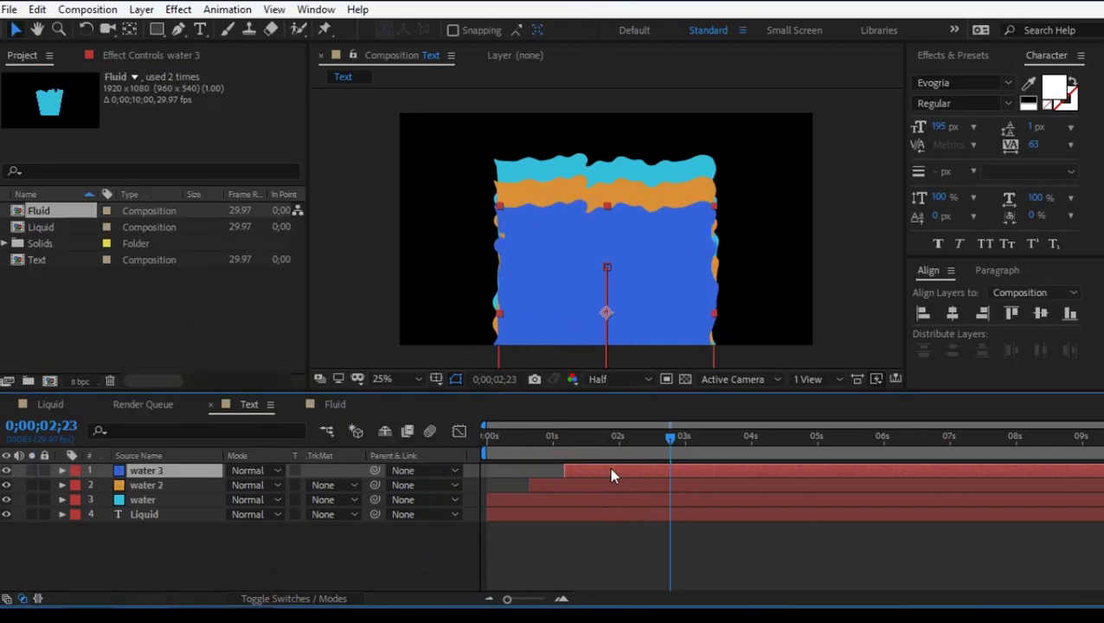
# Recolor a duplicate of water 3 black as the solid water 4 and start it about 1;25 into the timeline
pyautogui.click(147, 530)
pyautogui.click(173, 470)
pyautogui.hotkey('ctrl', 'd')
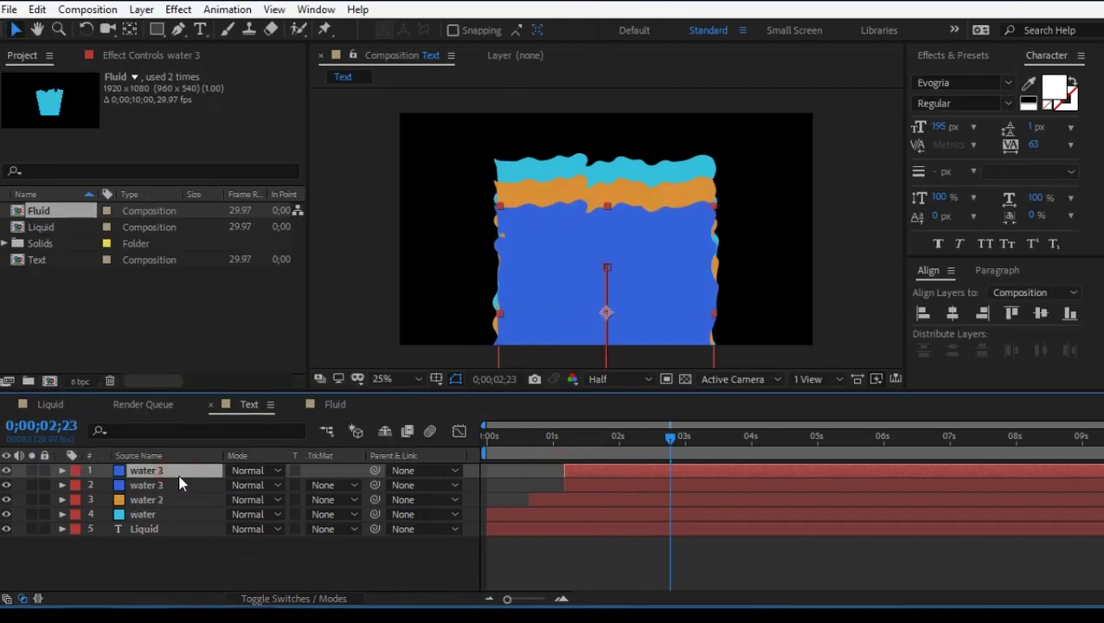
pyautogui.hotkey('ctrl', 'shift', 'y')
pyautogui.write('water 4')
pyautogui.click(232, 371)
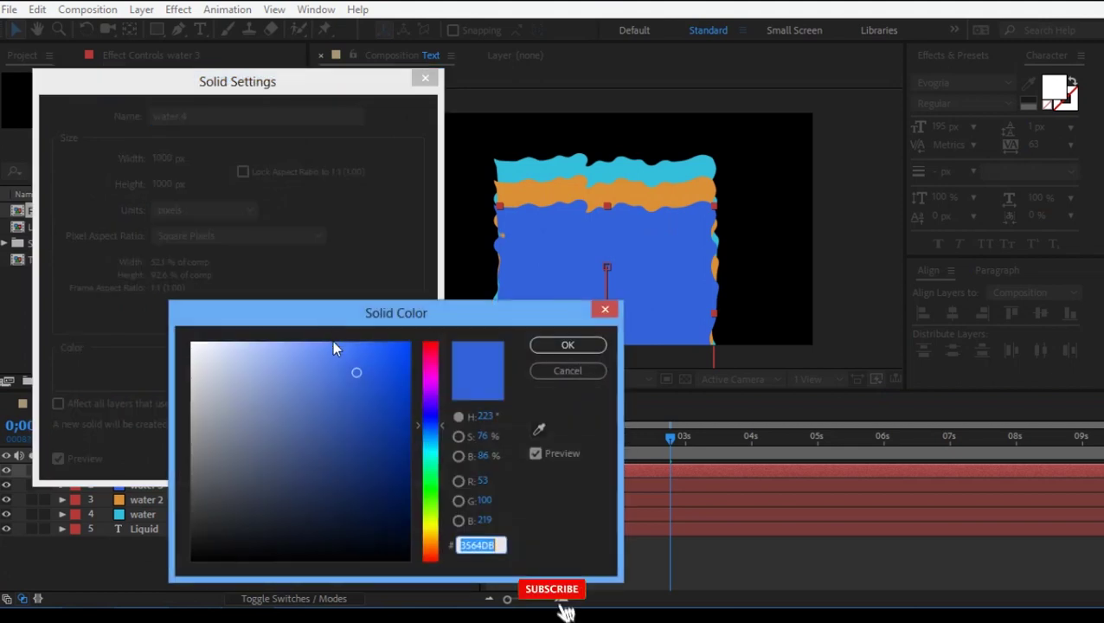
pyautogui.moveTo(404, 427)
pyautogui.mouseDown()
pyautogui.moveTo(422, 456)
pyautogui.moveTo(418, 536)
pyautogui.moveTo(384, 518)
pyautogui.moveTo(365, 557)
pyautogui.mouseUp()
pyautogui.click(578, 345)
pyautogui.click(310, 459)
pyautogui.moveTo(602, 470); pyautogui.dragTo(699, 473)
# Recolor a duplicate of water 4 white (FFFFFF) as the solid water 5, starting about 3 seconds in, and preview the layered rise
pyautogui.hotkey('ctrl', 'd')
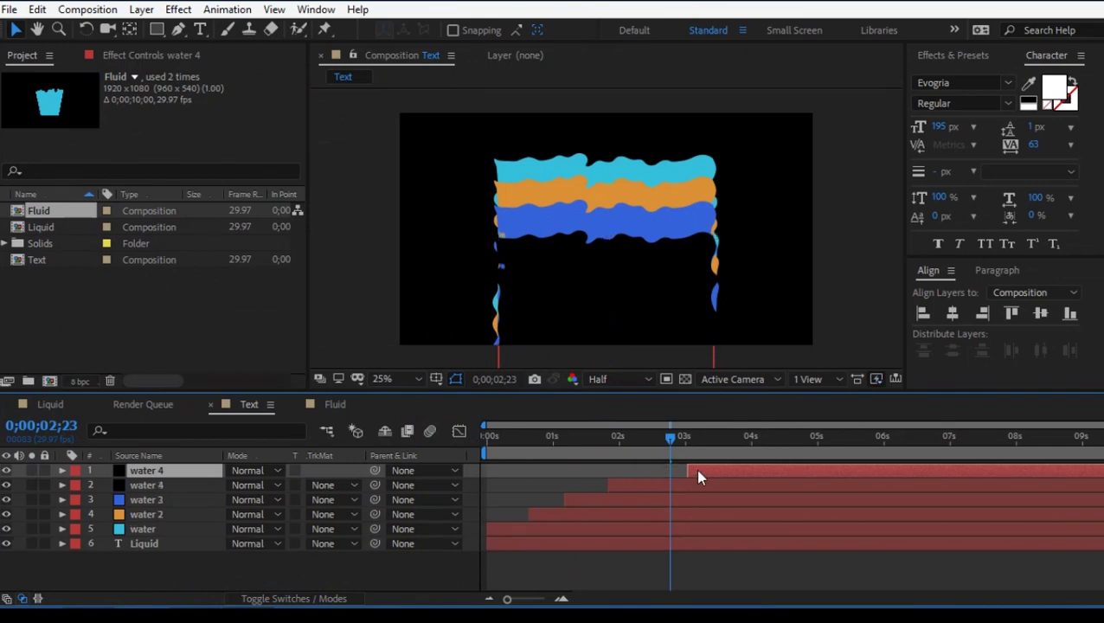
pyautogui.hotkey('ctrl', 'shift', 'y')
pyautogui.click(229, 371)
pyautogui.write('ffffff')
pyautogui.click(583, 347)
pyautogui.click(323, 457)
pyautogui.press('Home')
pyautogui.press('space')
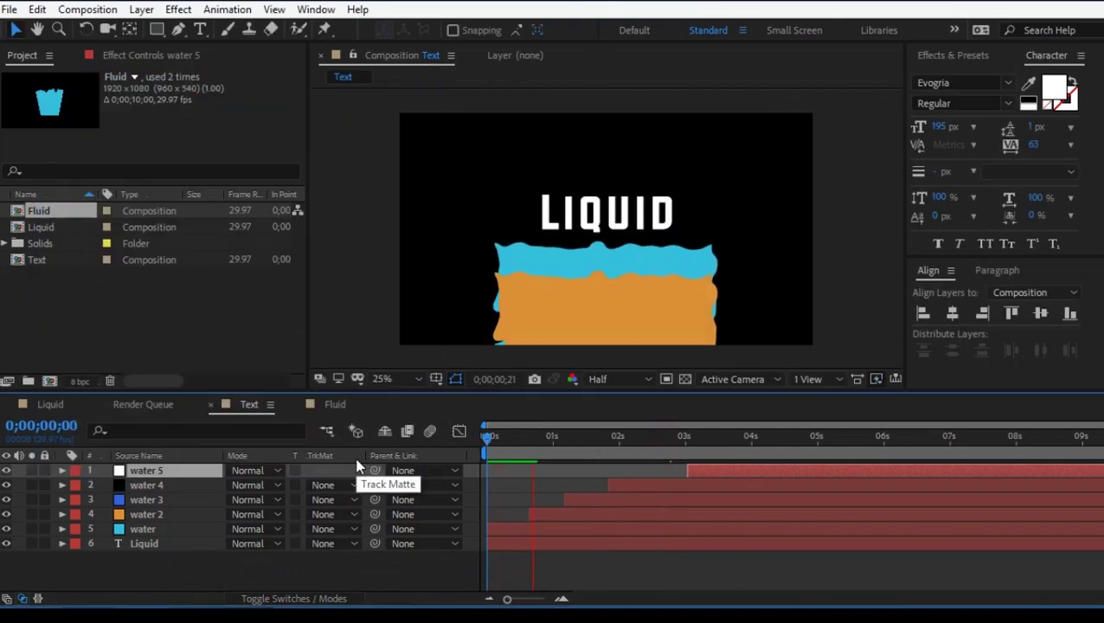
pyautogui.moveTo(597, 443); pyautogui.dragTo(714, 445)
pyautogui.click(570, 587)
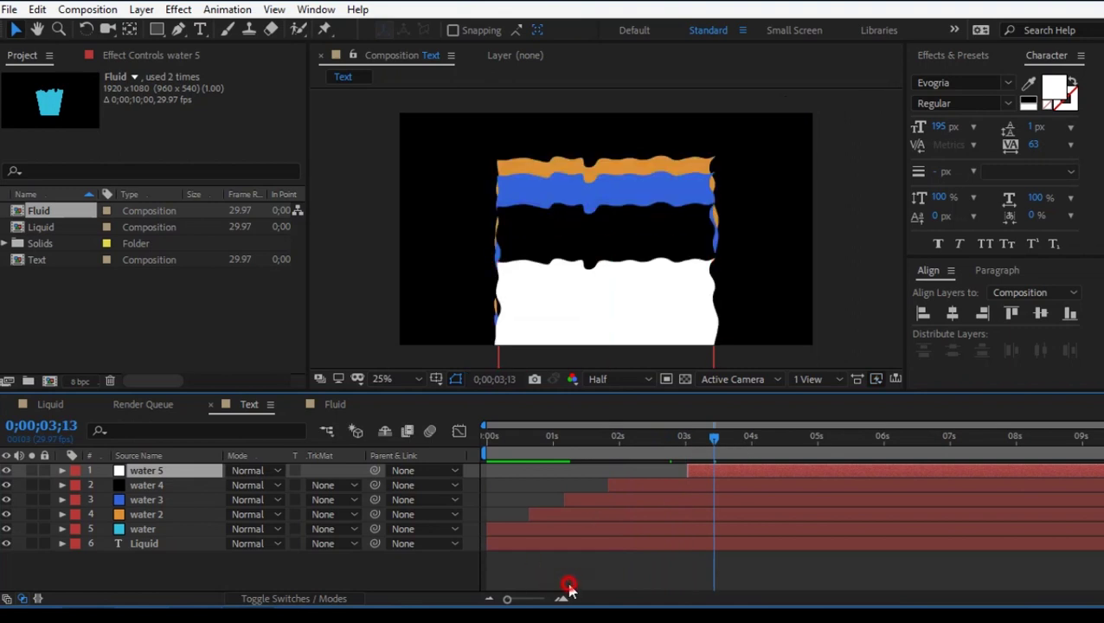
# Pre-compose all five water layers into a composition named color Water
pyautogui.click(170, 529)
pyautogui.keyDown('shift'); pyautogui.click(169, 472); pyautogui.keyUp('shift')
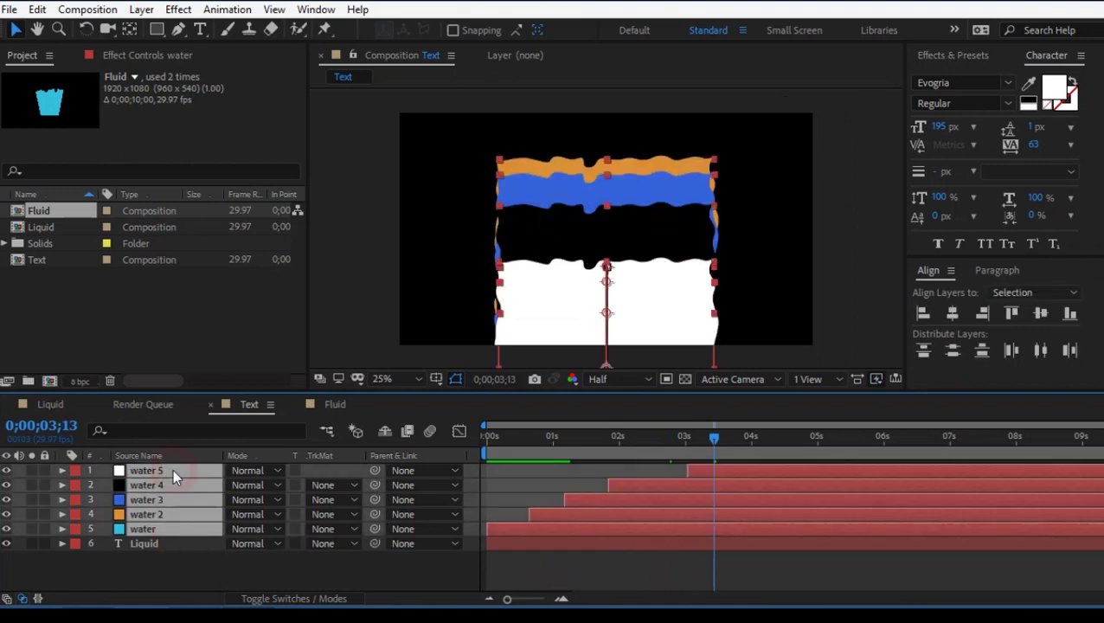
pyautogui.hotkey('ctrl', 'shift', 'c')
pyautogui.write('color')
pyautogui.press('Return')
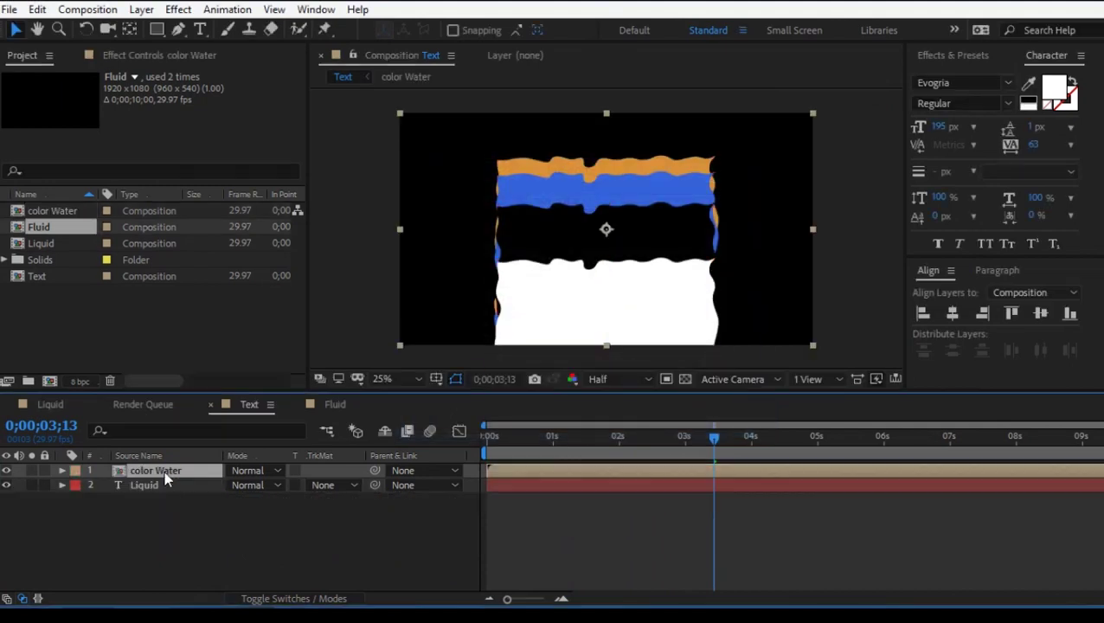
# Move the Liquid text layer above color Water and set it as that layer's Alpha Matte
pyautogui.click(181, 523)
pyautogui.moveTo(180, 521); pyautogui.dragTo(178, 517)
pyautogui.click(329, 485)
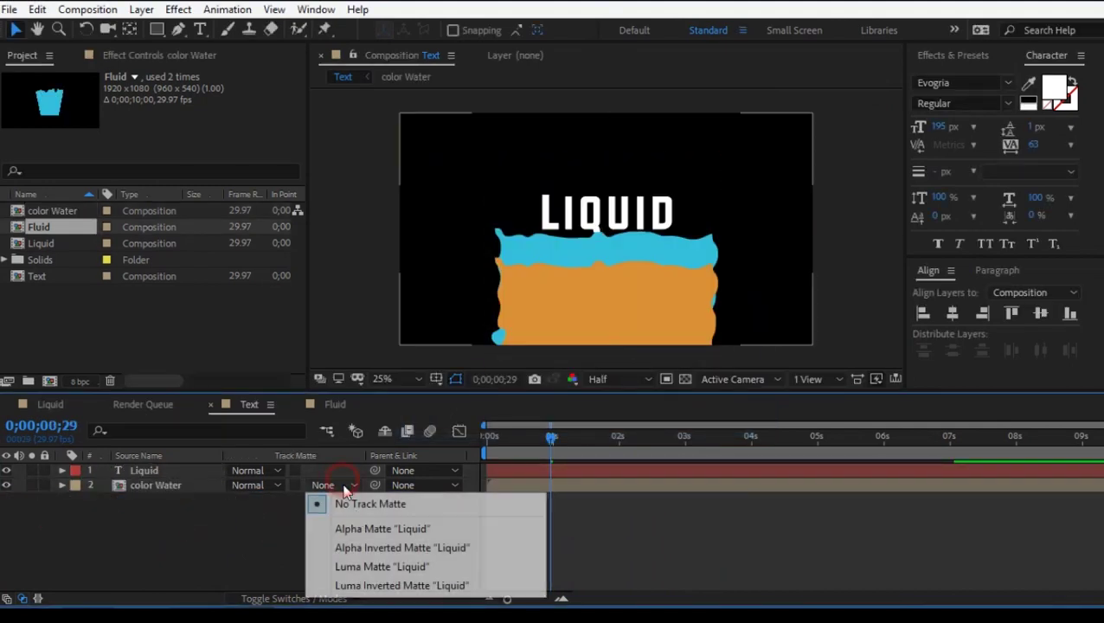
pyautogui.click(359, 529)
# Shorten the work area to end at about 5;07 and preview the water filling the text
pyautogui.moveTo(563, 440); pyautogui.dragTo(421, 447)
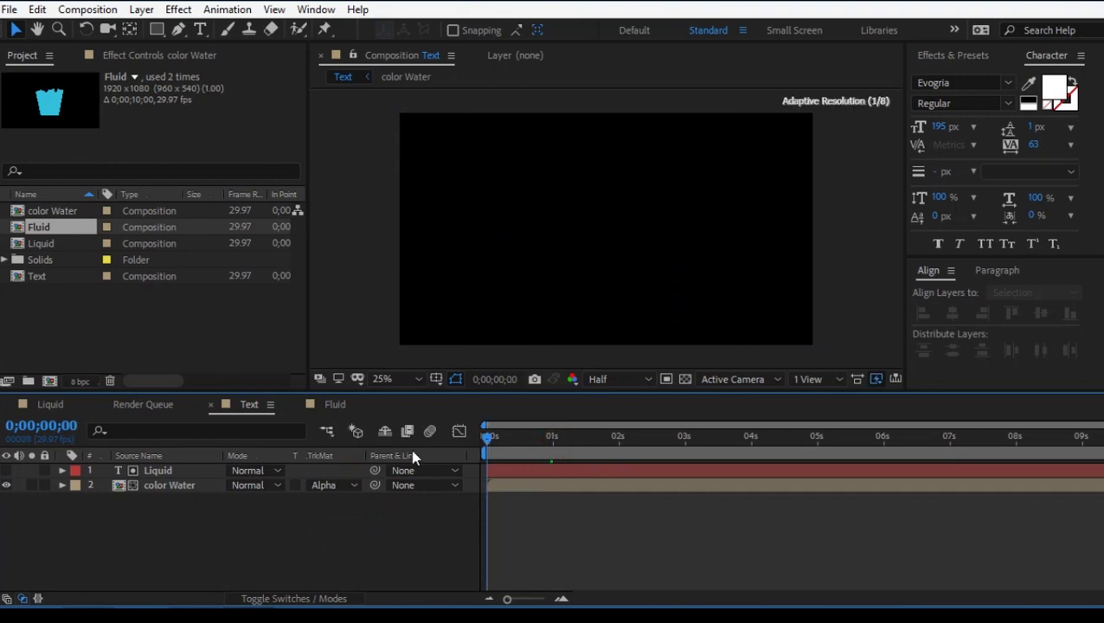
pyautogui.press('space')
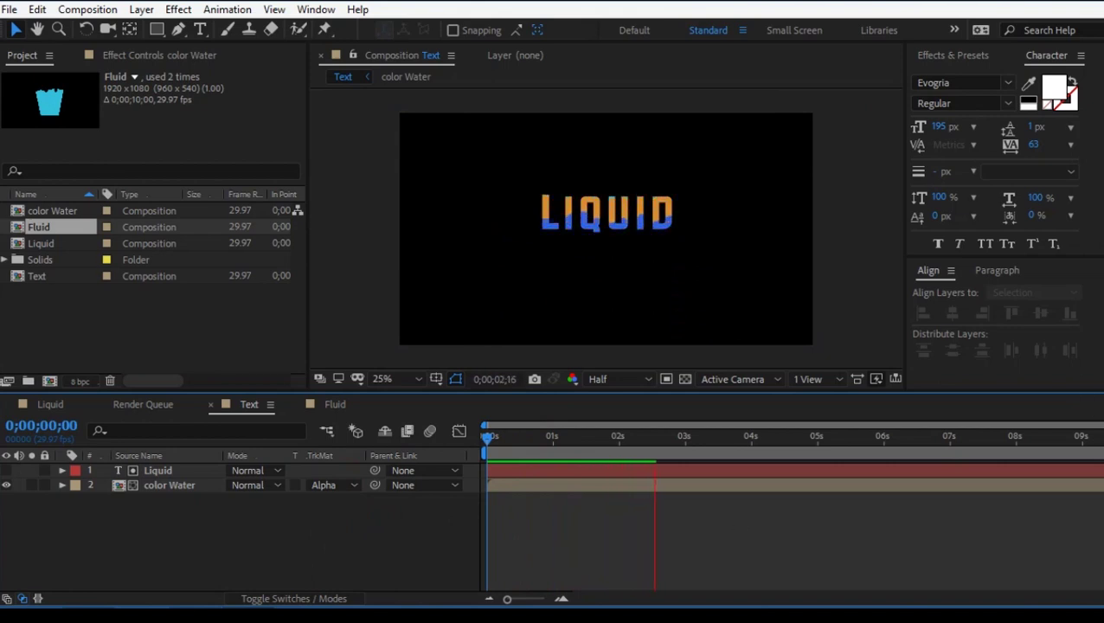
pyautogui.moveTo(1070, 452); pyautogui.dragTo(834, 452)
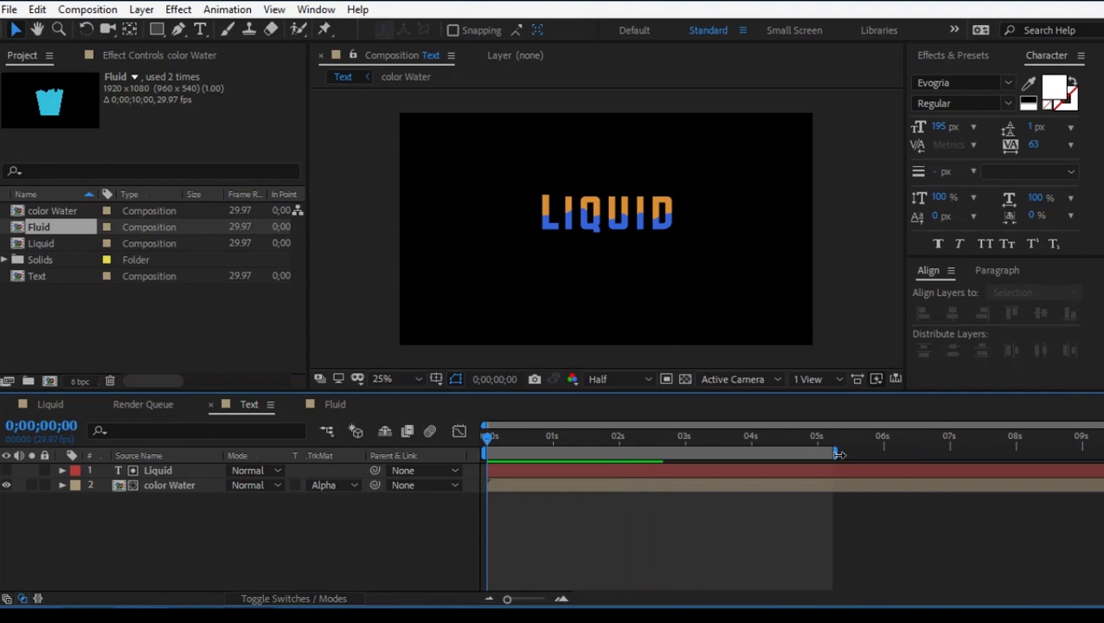
pyautogui.click(708, 442)
pyautogui.click(669, 446)
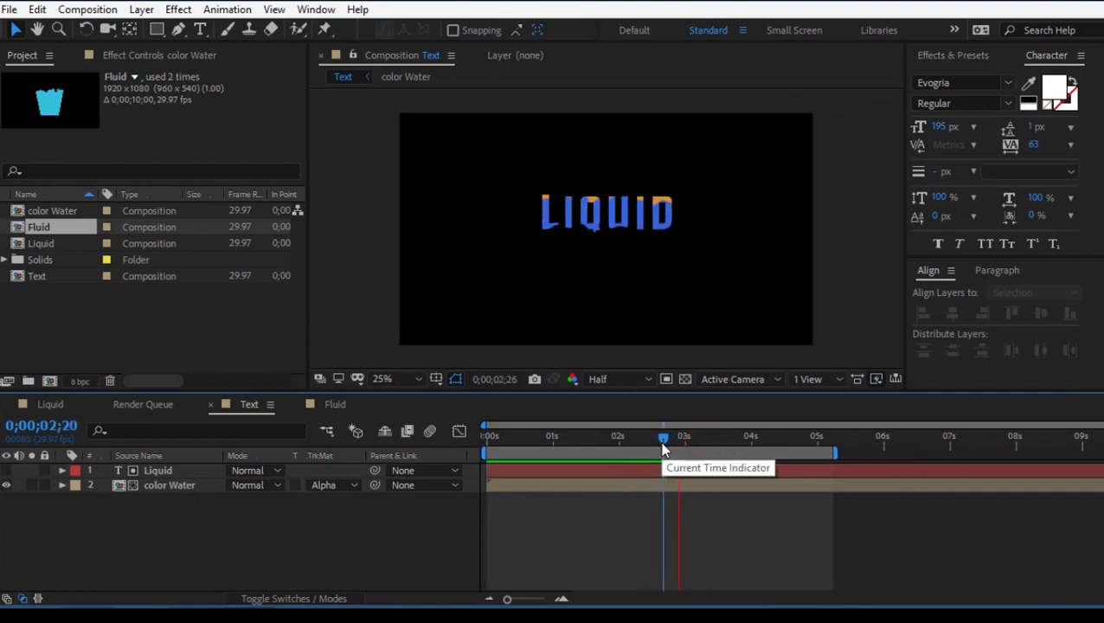
pyautogui.press('space')
# Create a white solid named BG at comp size, 1920 px wide, and place it beneath all other layers
pyautogui.hotkey('ctrl', 'y')
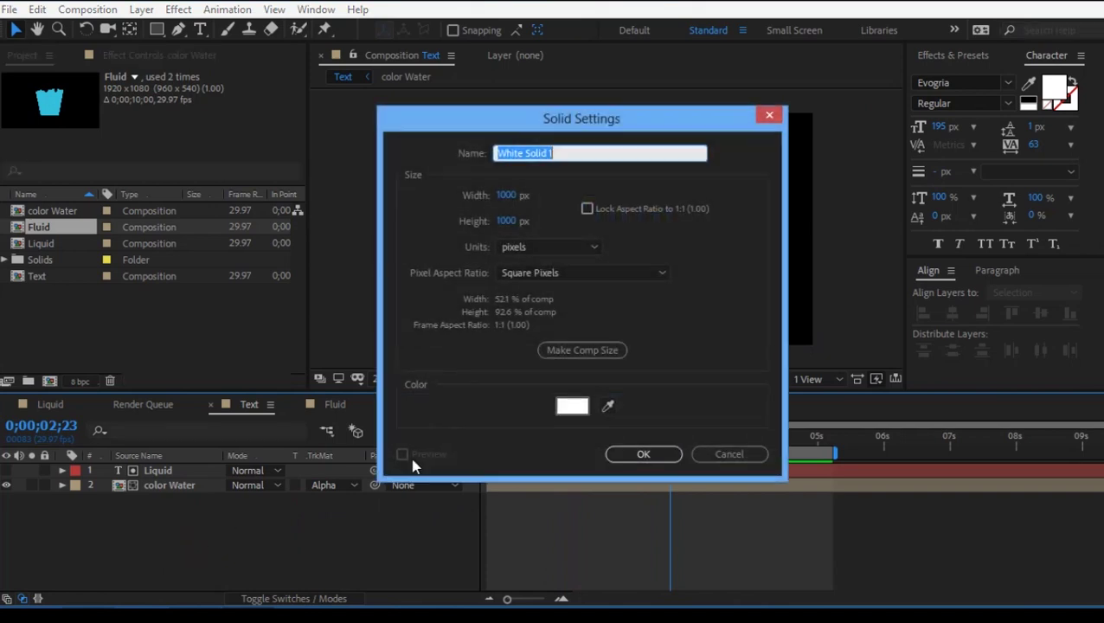
pyautogui.write('BG')
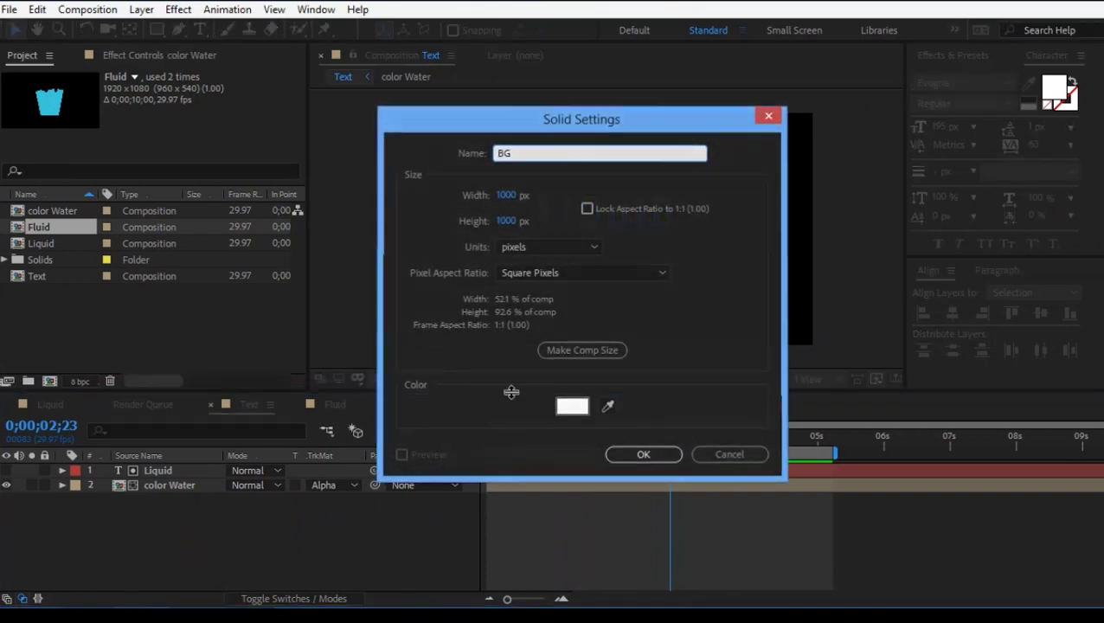
pyautogui.press('Return')
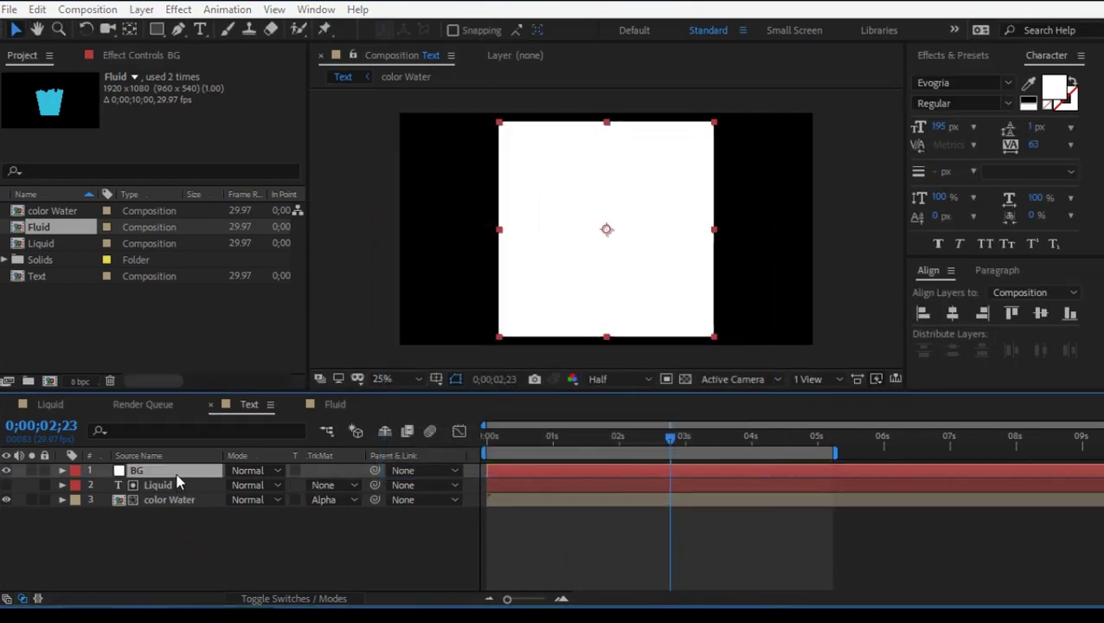
pyautogui.hotkey('ctrl', 'shift', 'y')
pyautogui.click(221, 316)
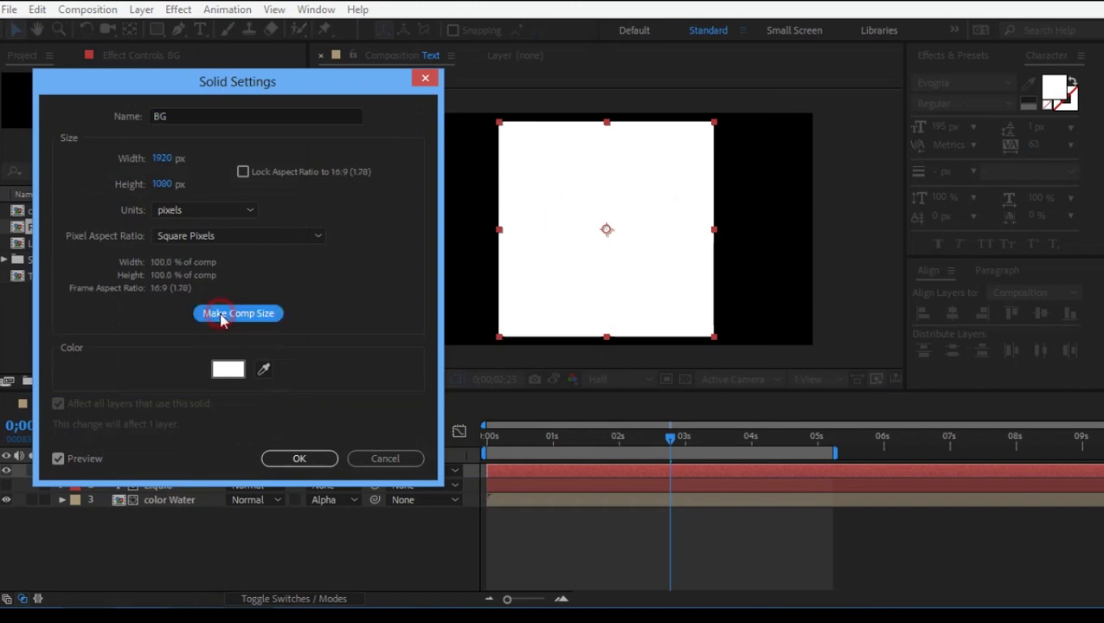
pyautogui.click(297, 460)
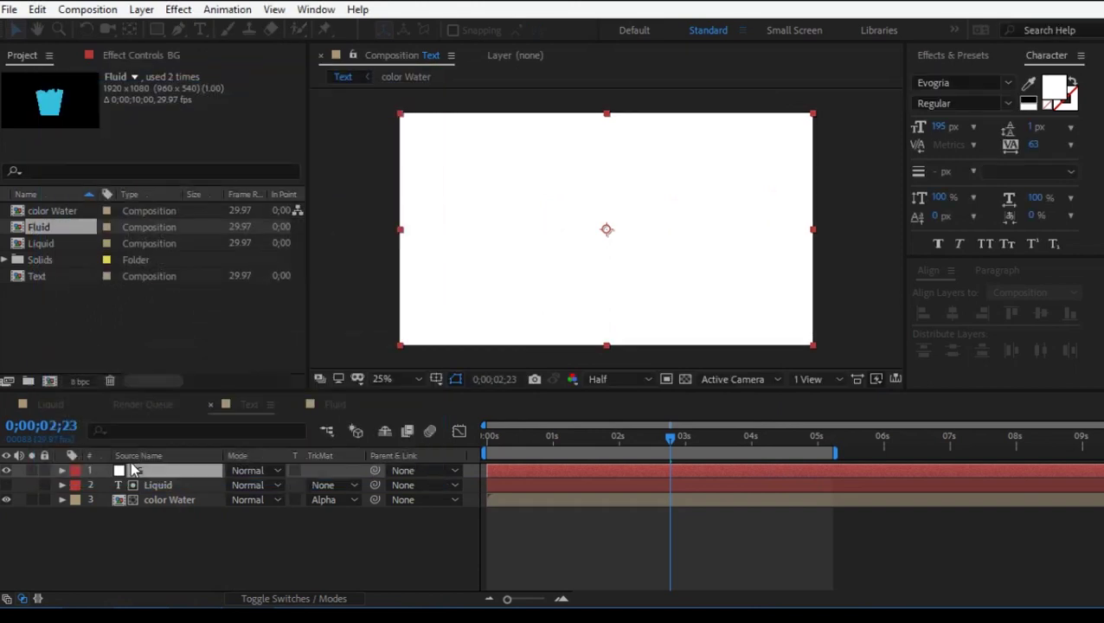
pyautogui.moveTo(145, 470); pyautogui.dragTo(164, 527)
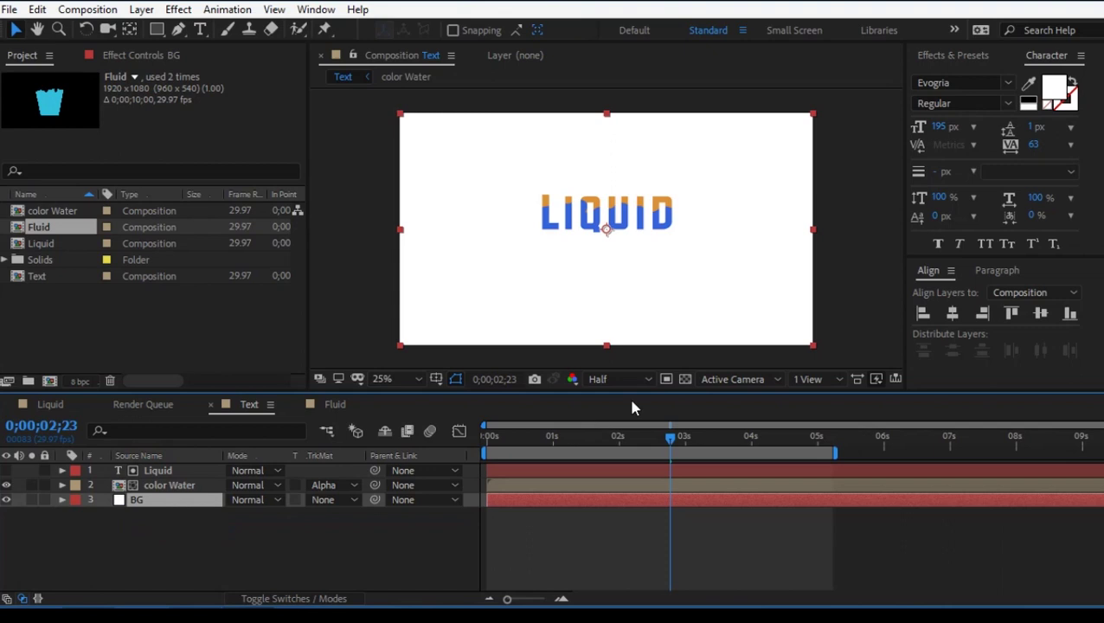
# Find the Gradient Ramp effect and apply it to the BG layer
pyautogui.click(966, 54)
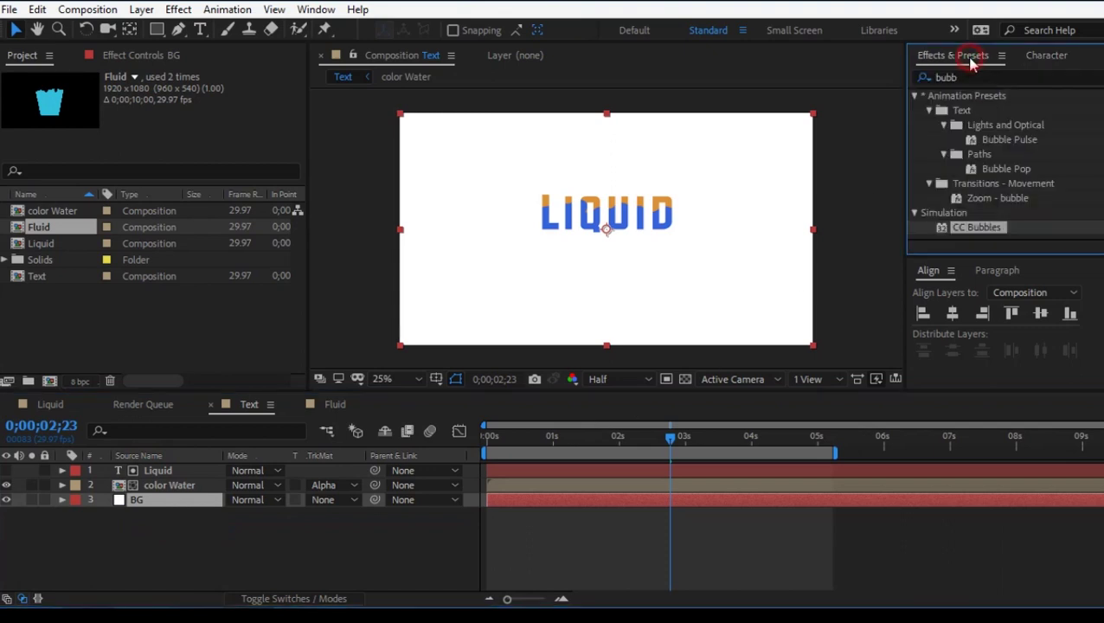
pyautogui.click(973, 78)
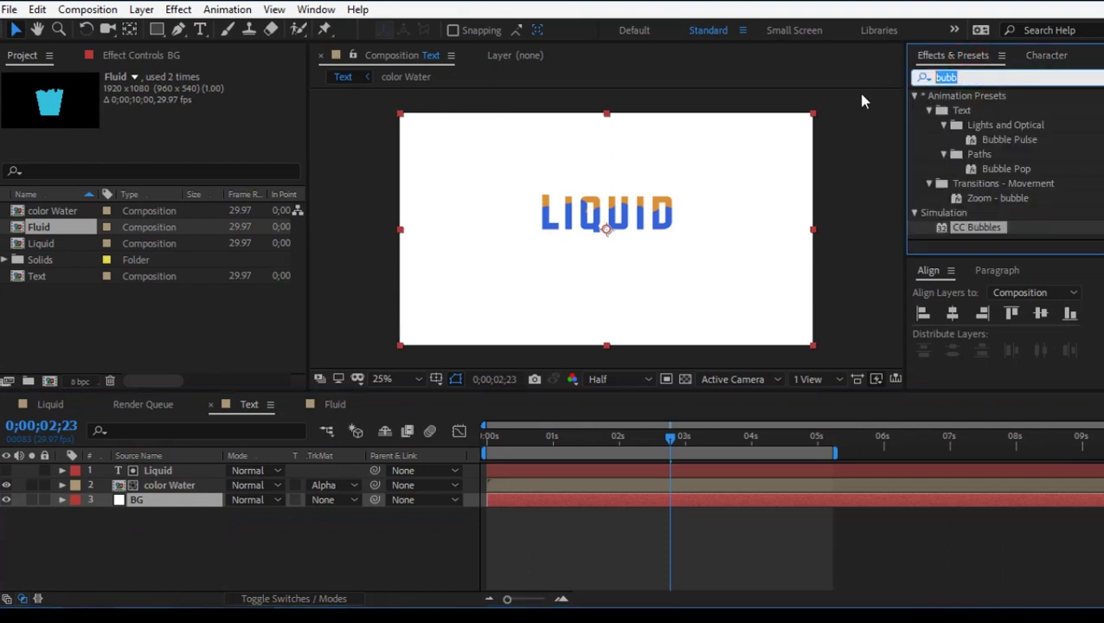
pyautogui.write('gradi')
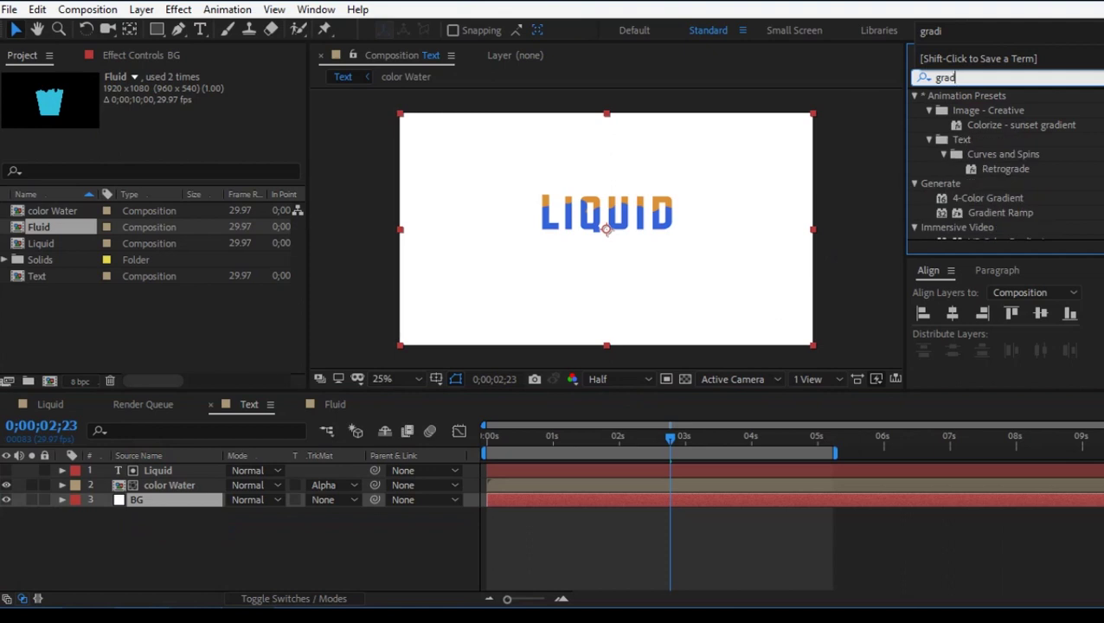
pyautogui.moveTo(1011, 216); pyautogui.dragTo(755, 247)
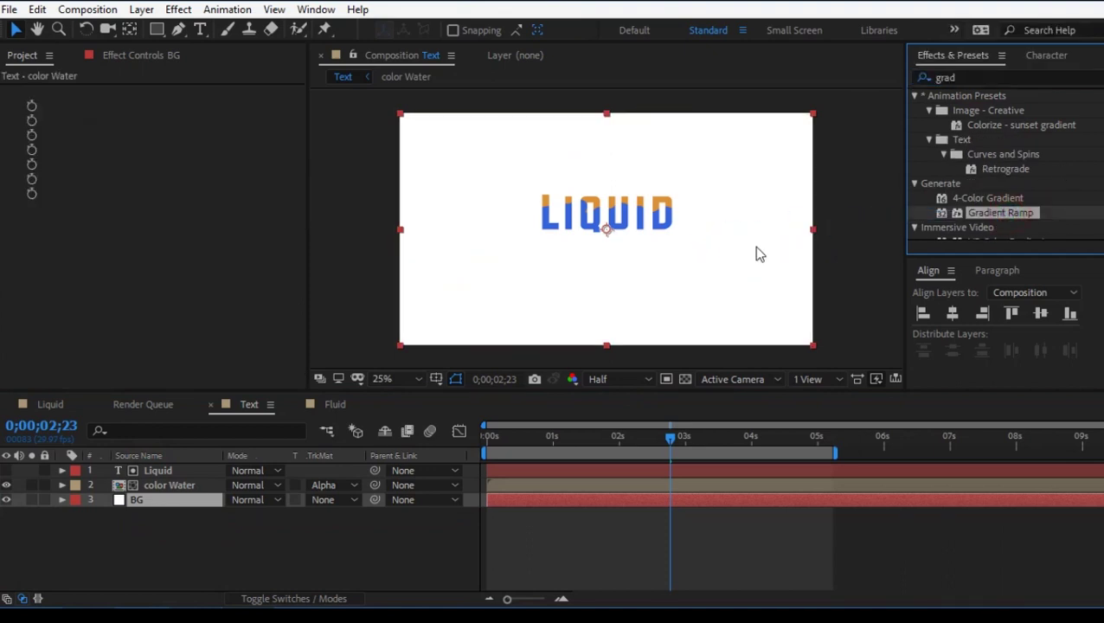
# Apply Gradient Ramp to the BG layer and set its ramp shape to Radial Ramp
pyautogui.press('F2')
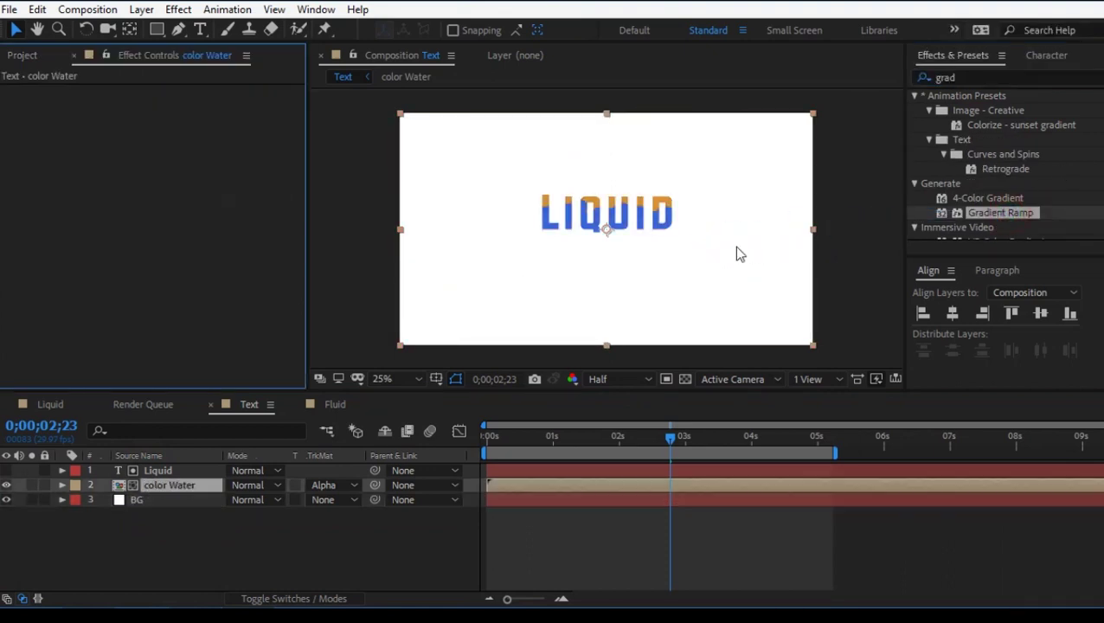
pyautogui.moveTo(1022, 216); pyautogui.dragTo(166, 500)
pyautogui.click(215, 167)
pyautogui.click(218, 201)
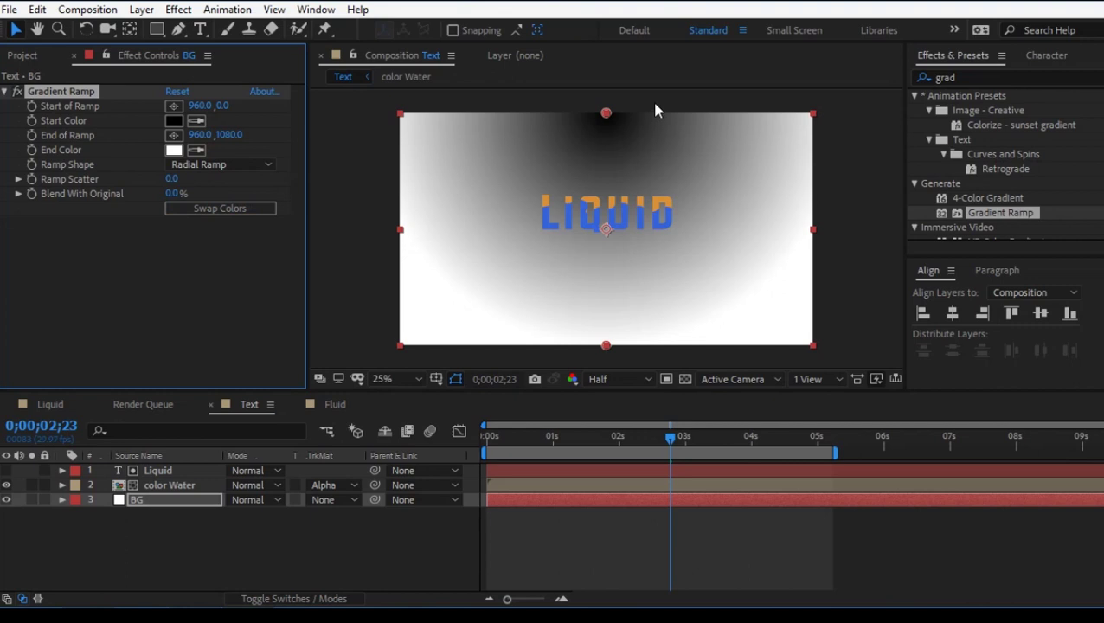
# Place the ramp's start near the frame centre at about 944, 536 and its end beyond the frame at about 2492, 928
pyautogui.moveTo(608, 116); pyautogui.dragTo(612, 233)
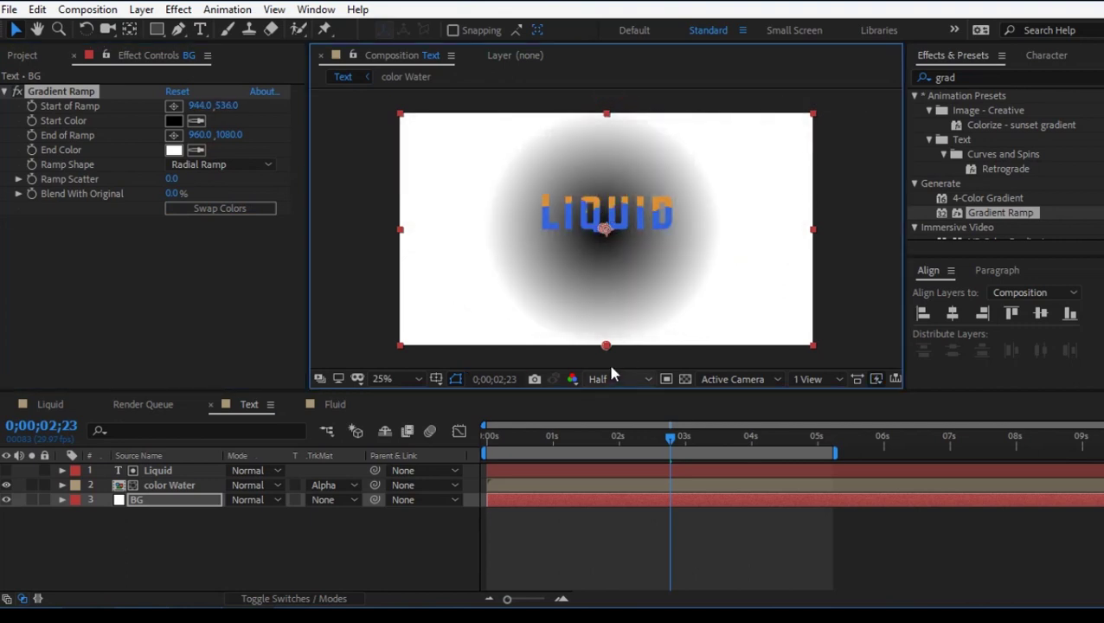
pyautogui.moveTo(606, 348); pyautogui.dragTo(925, 320)
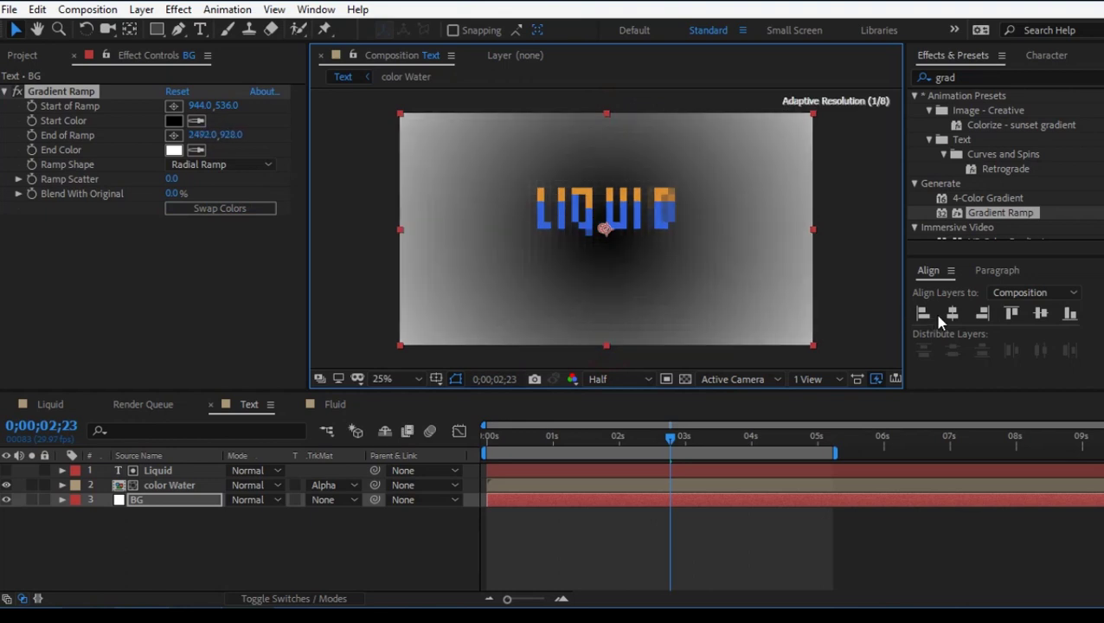
# Swap the ramp's colors so the centre is light, and set the start color to pink
pyautogui.click(224, 209)
pyautogui.click(236, 267)
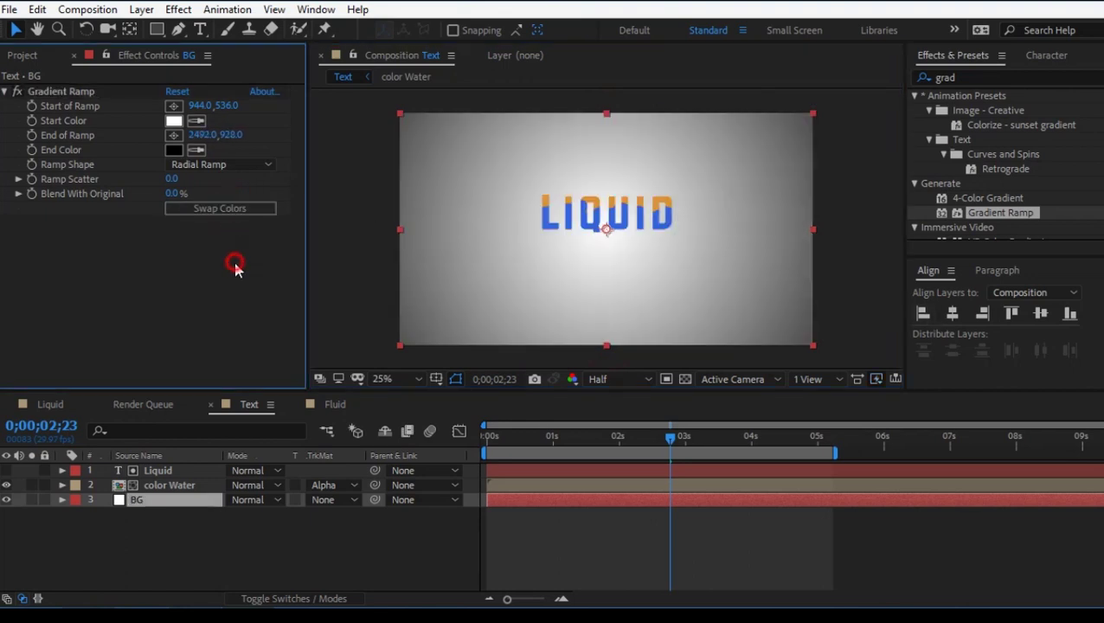
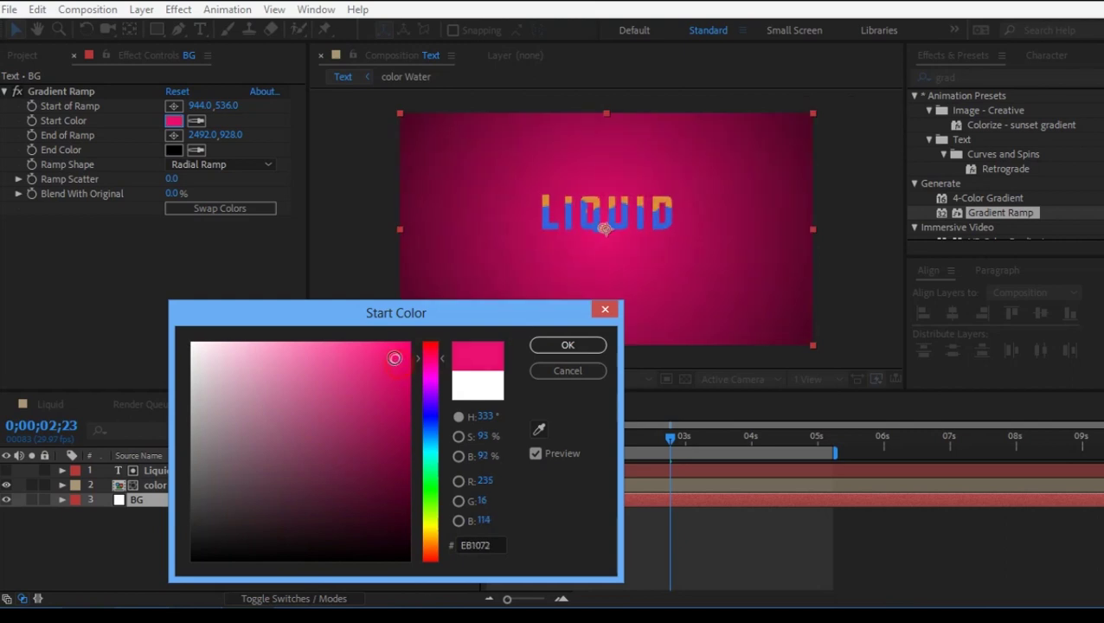
pyautogui.moveTo(403, 387); pyautogui.dragTo(407, 400)
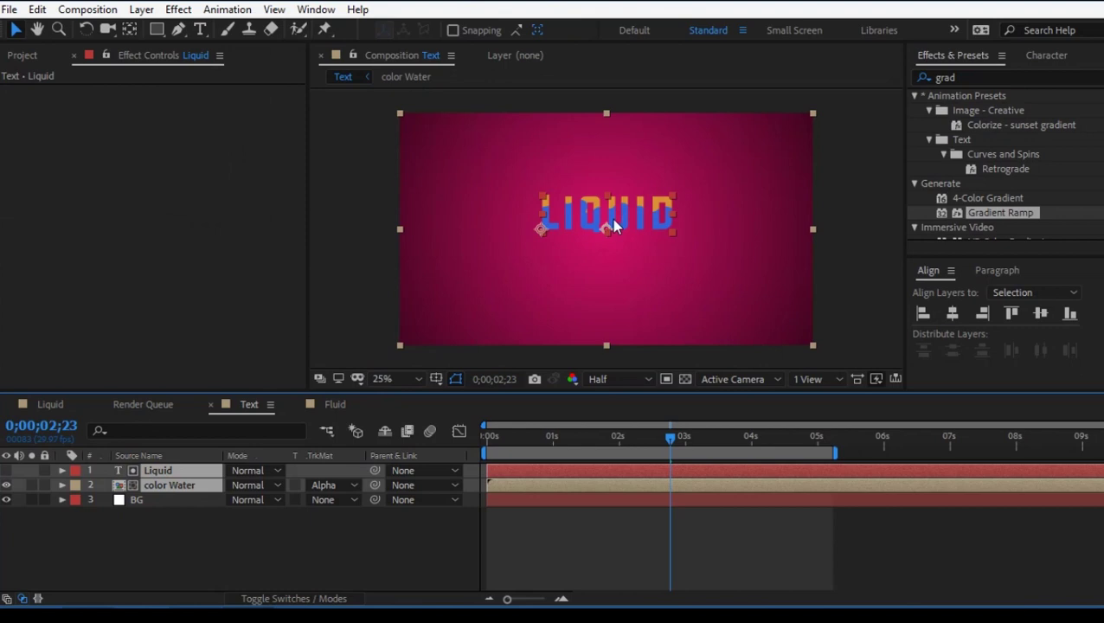
# Nudge the Liquid text and color Water layers together to adjust the word's position in the frame
pyautogui.click(613, 220)
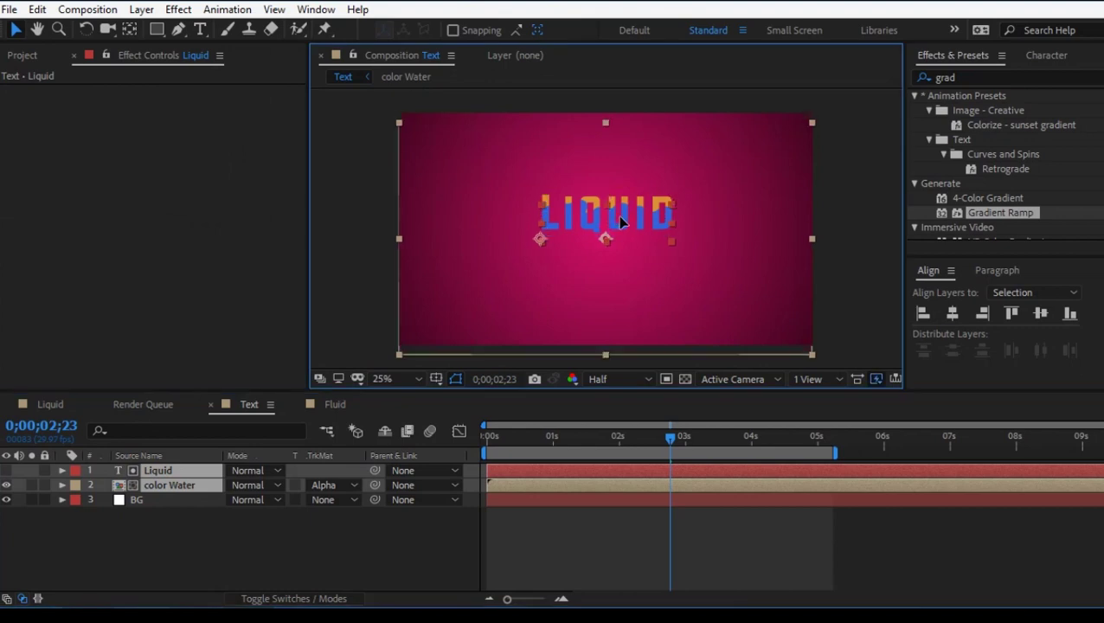
pyautogui.hotkey('shift', 'Down')
pyautogui.hotkey('shift', 'Down')
pyautogui.hotkey('shift', 'Down')
pyautogui.hotkey('shift', 'Down')
pyautogui.hotkey('shift', 'Down')
pyautogui.moveTo(620, 223); pyautogui.dragTo(621, 217)
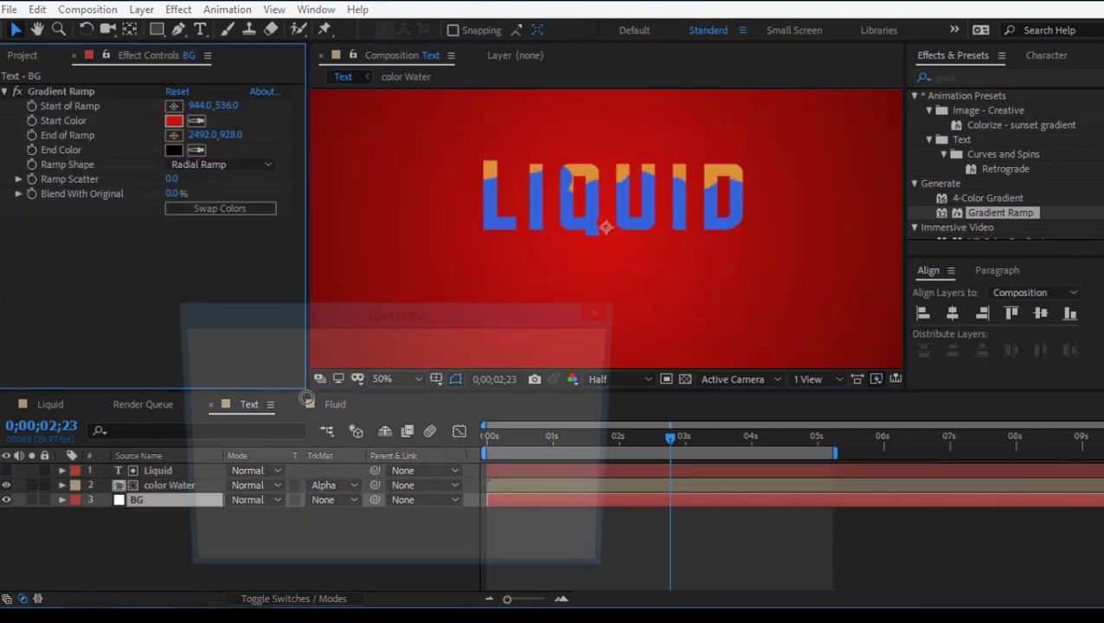
# Set the BG gradient's start color to dark red 360909
pyautogui.click(174, 120)
pyautogui.moveTo(362, 518)
pyautogui.mouseDown()
pyautogui.moveTo(375, 544)
pyautogui.moveTo(374, 514)
pyautogui.mouseUp()
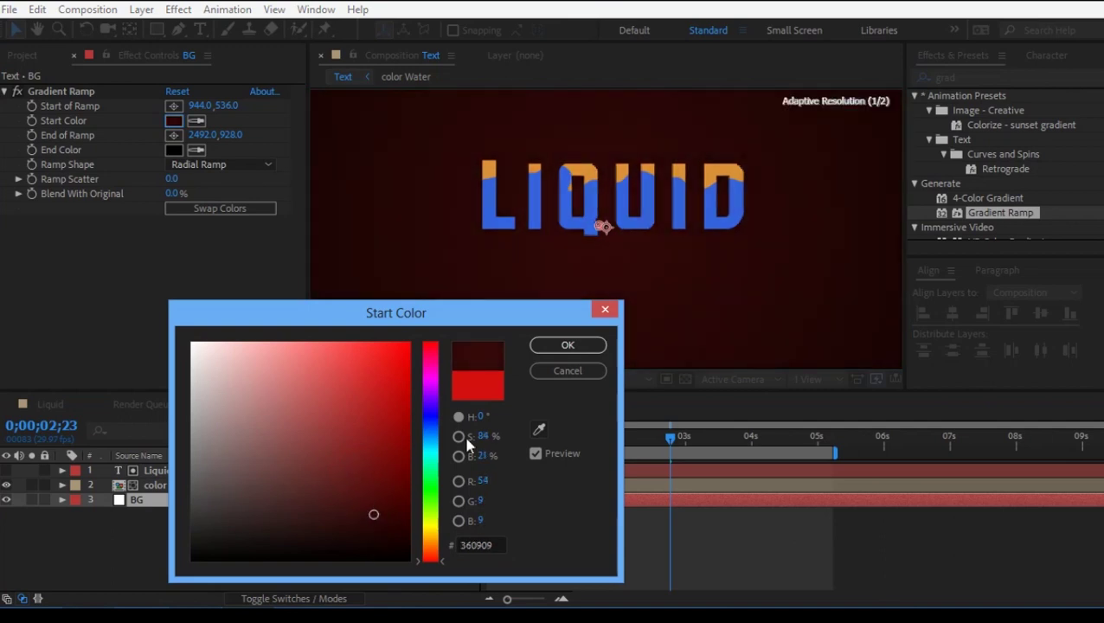
pyautogui.click(564, 345)
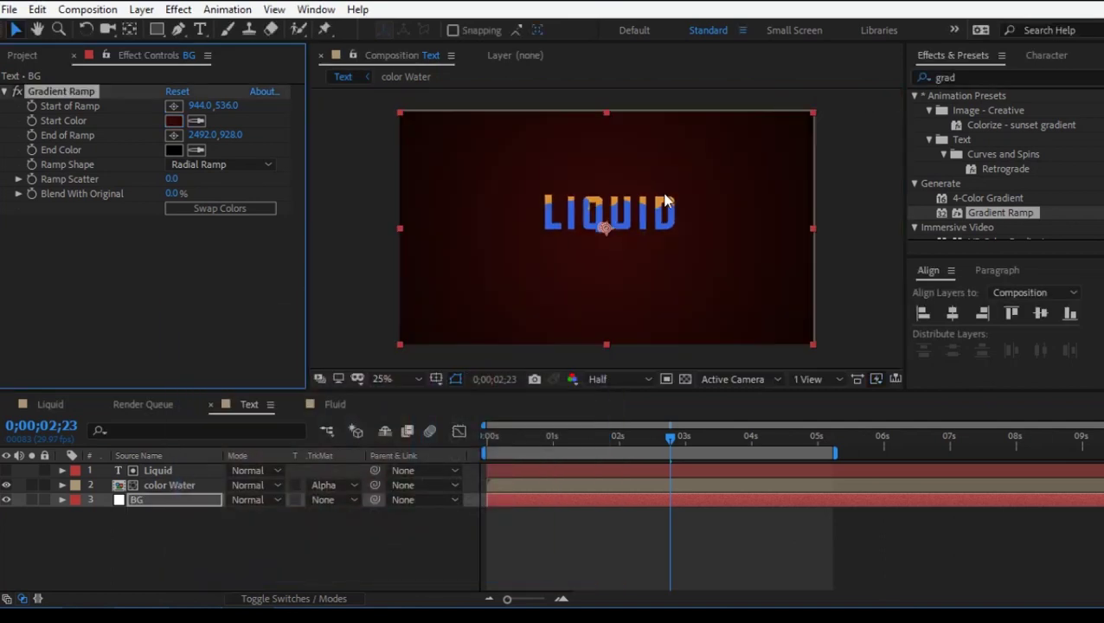
pyautogui.click(790, 560)
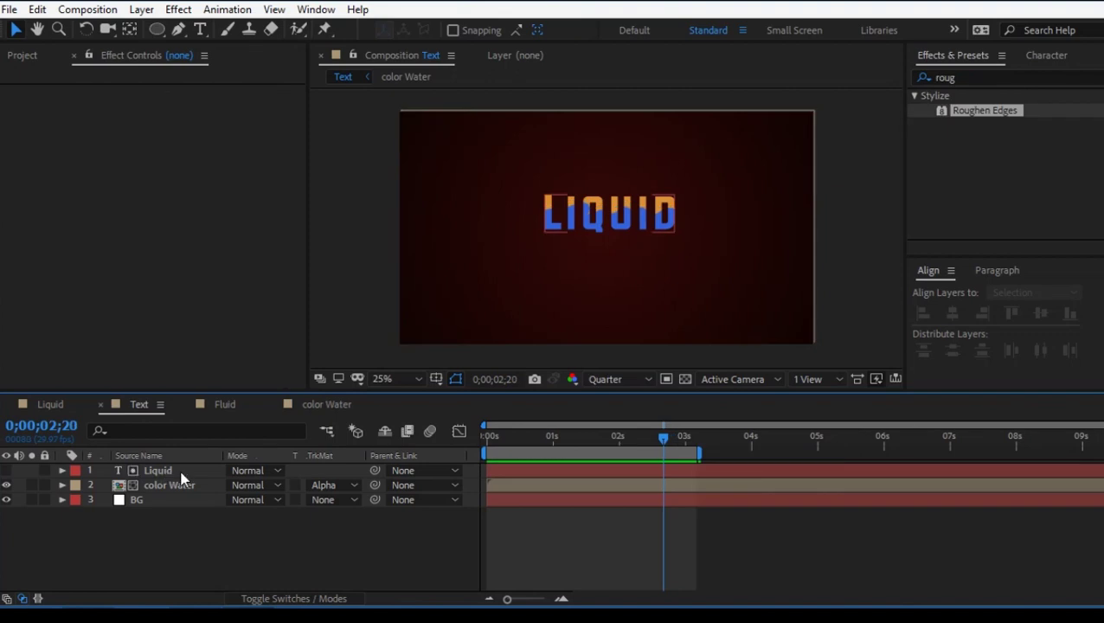
# Test the water fill by replacing the Liquid text with two different sample names in turn
pyautogui.click(181, 474)
pyautogui.write('Vija')
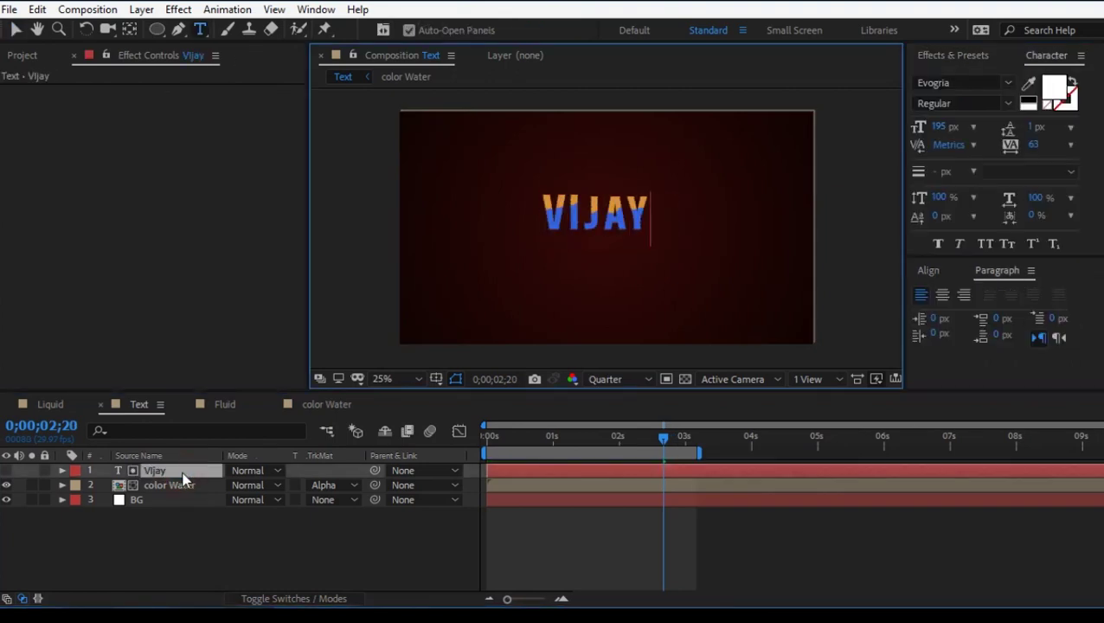
pyautogui.press('BackSpace')
pyautogui.press('BackSpace')
pyautogui.press('BackSpace')
pyautogui.press('BackSpace')
pyautogui.write('SUrya')
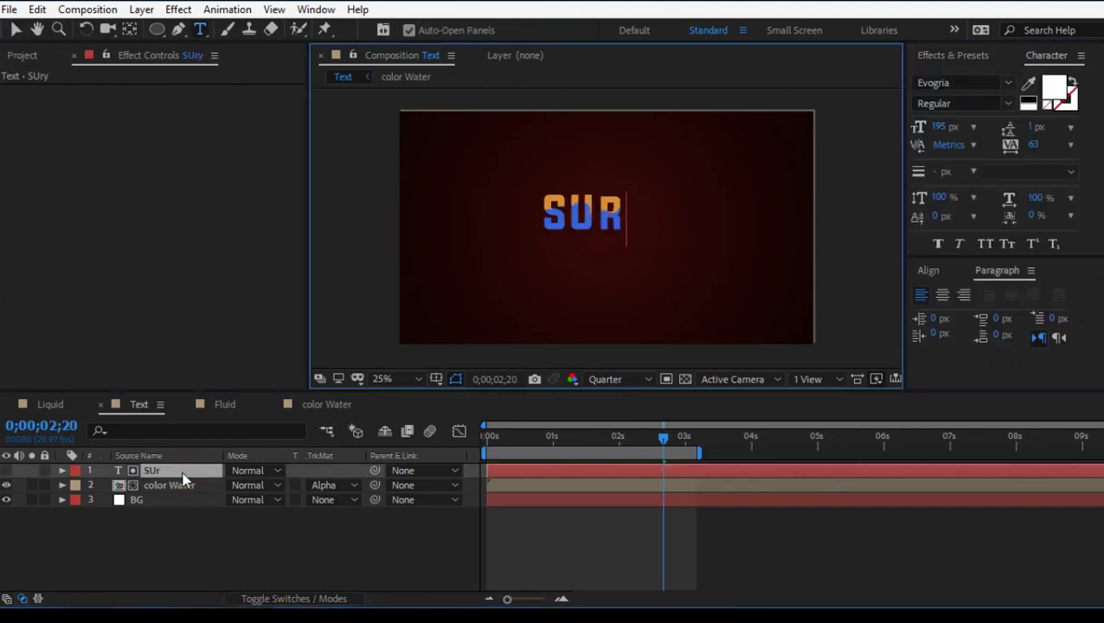
# Replace the sample name in the text layer with "FB desig"
pyautogui.press('BackSpace')
pyautogui.press('BackSpace')
pyautogui.press('BackSpace')
pyautogui.press('BackSpace')
pyautogui.press('BackSpace')
pyautogui.write('FB')
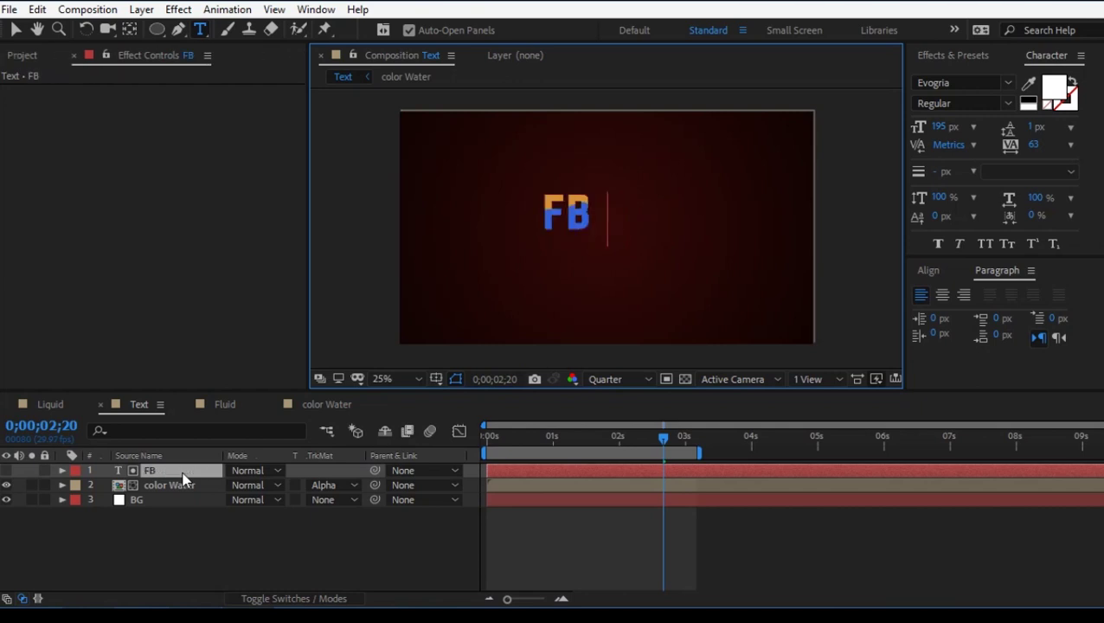
pyautogui.write(' desig')
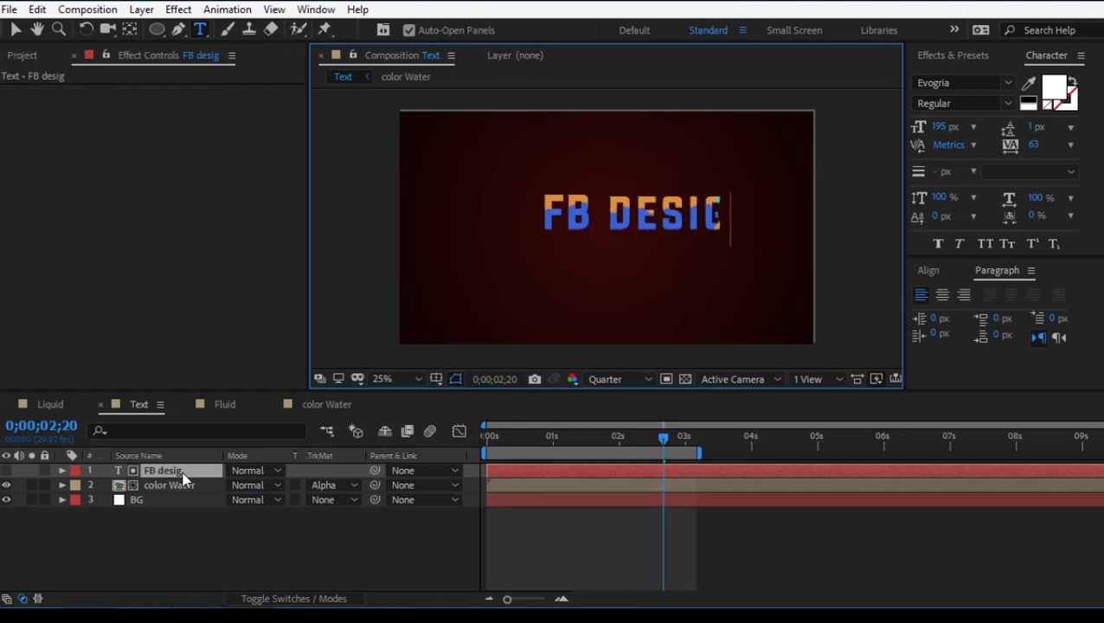
# Try scaling all five water layers in the color Water composition to 122%
pyautogui.doubleClick(185, 486)
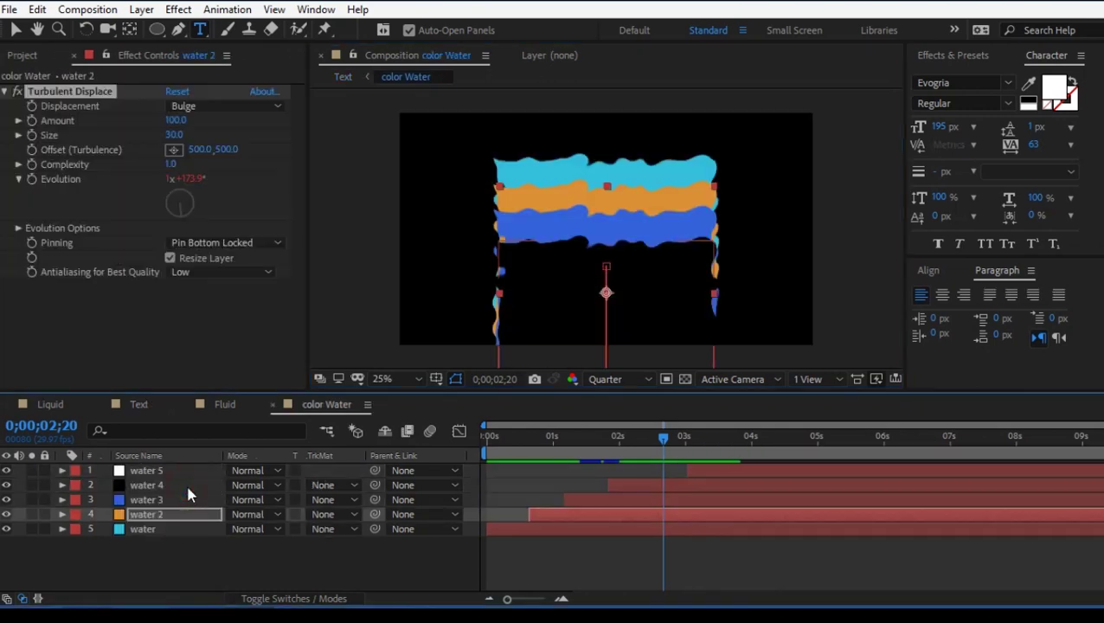
pyautogui.moveTo(179, 543); pyautogui.dragTo(242, 468)
pyautogui.write('s')
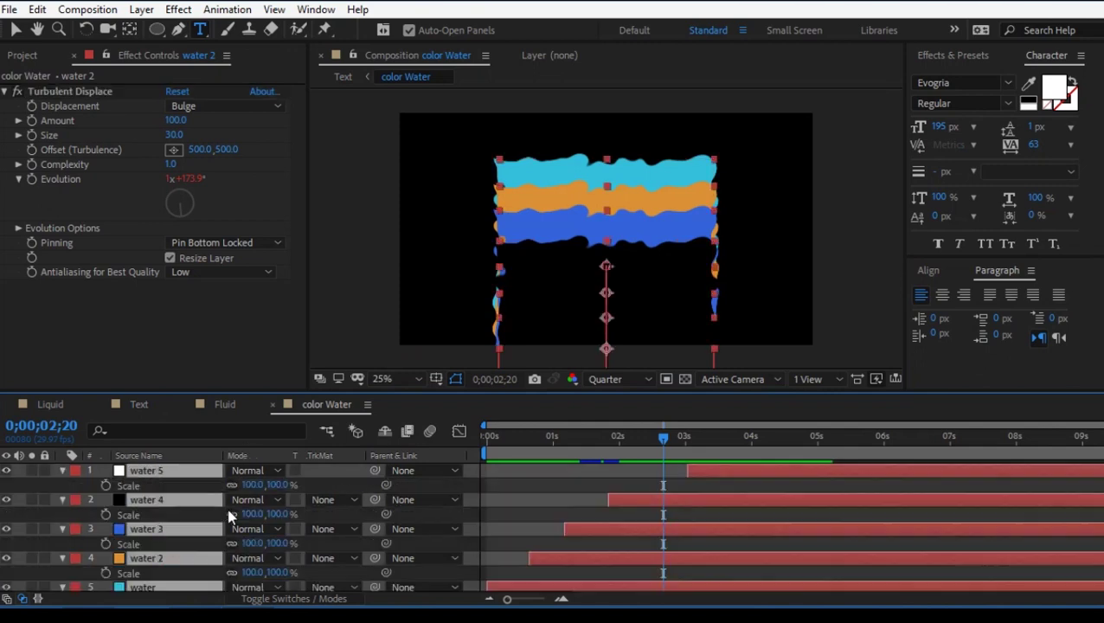
pyautogui.write('122')
pyautogui.press('Return')
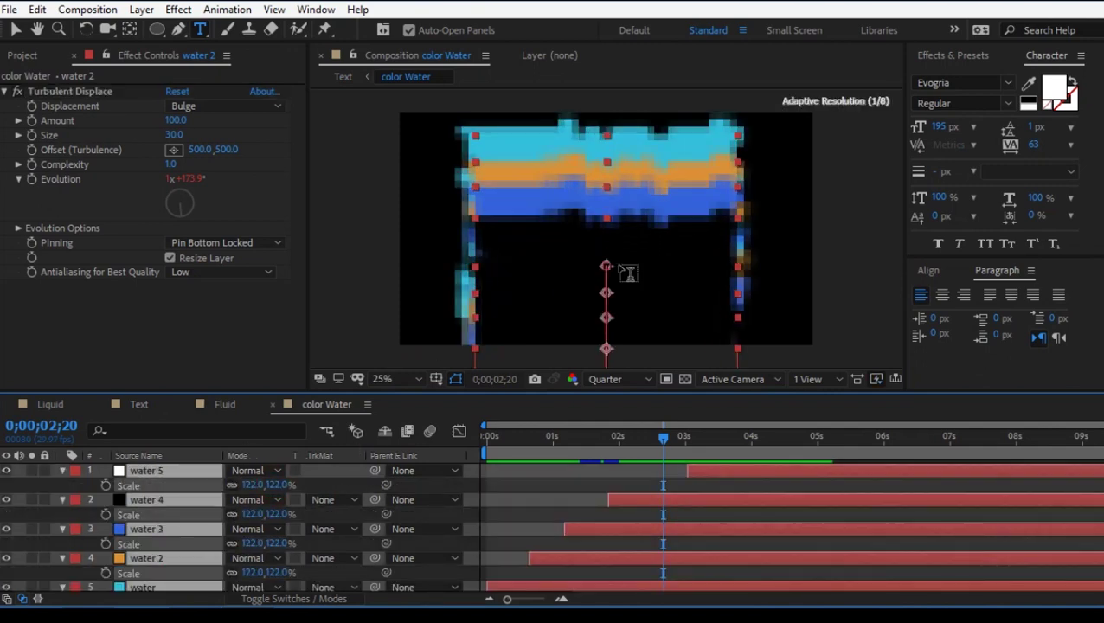
# Open the Liquid composition and select its Bubble layer
pyautogui.click(222, 406)
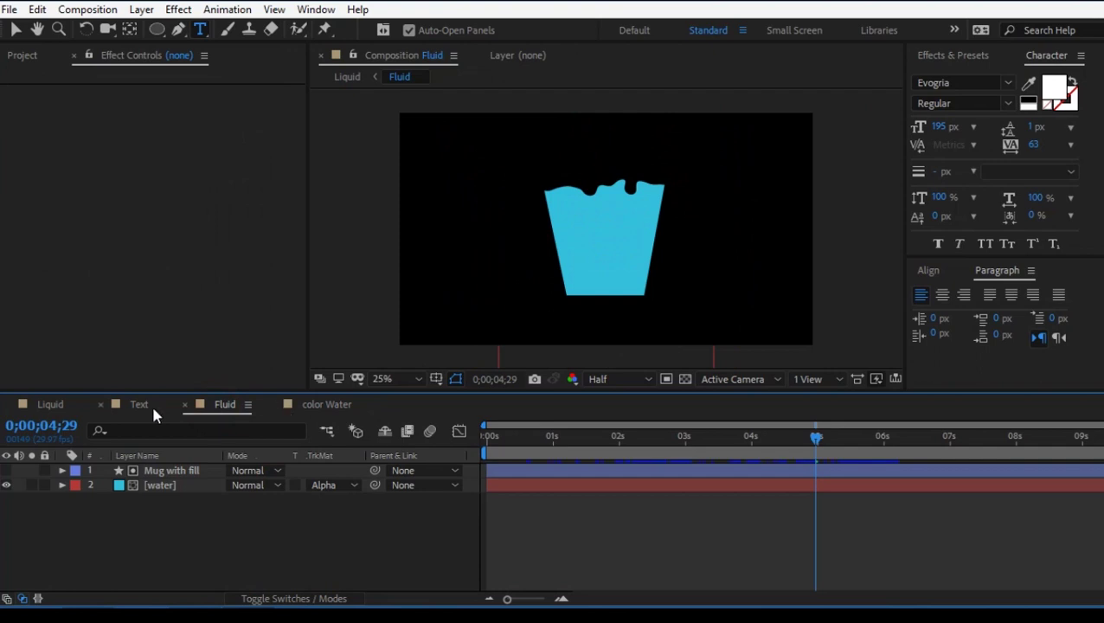
pyautogui.click(141, 405)
pyautogui.click(51, 404)
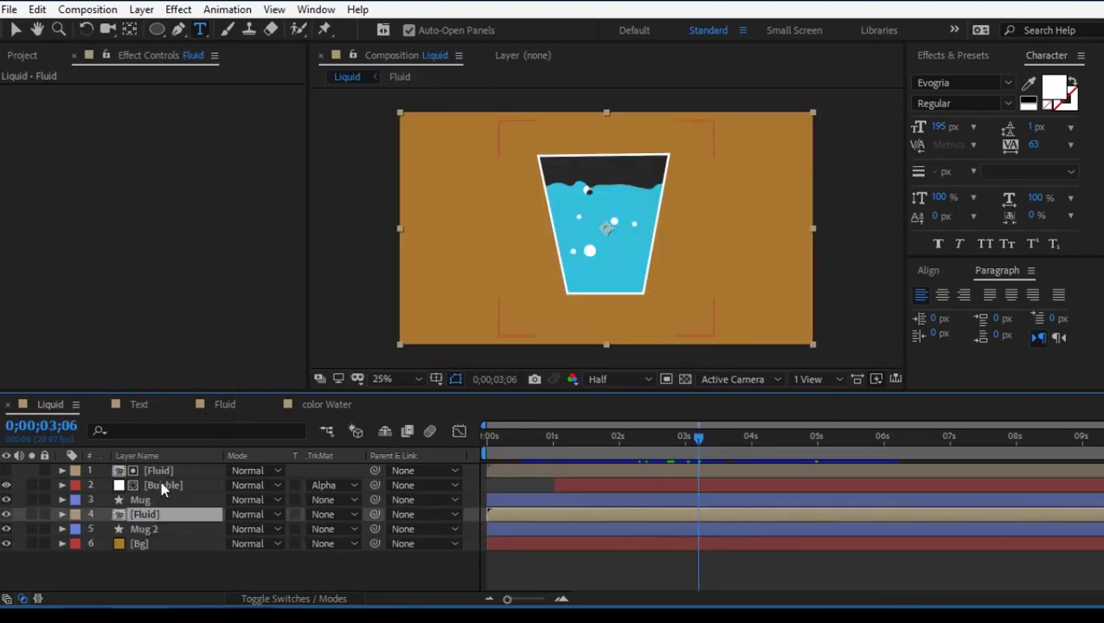
pyautogui.click(164, 487)
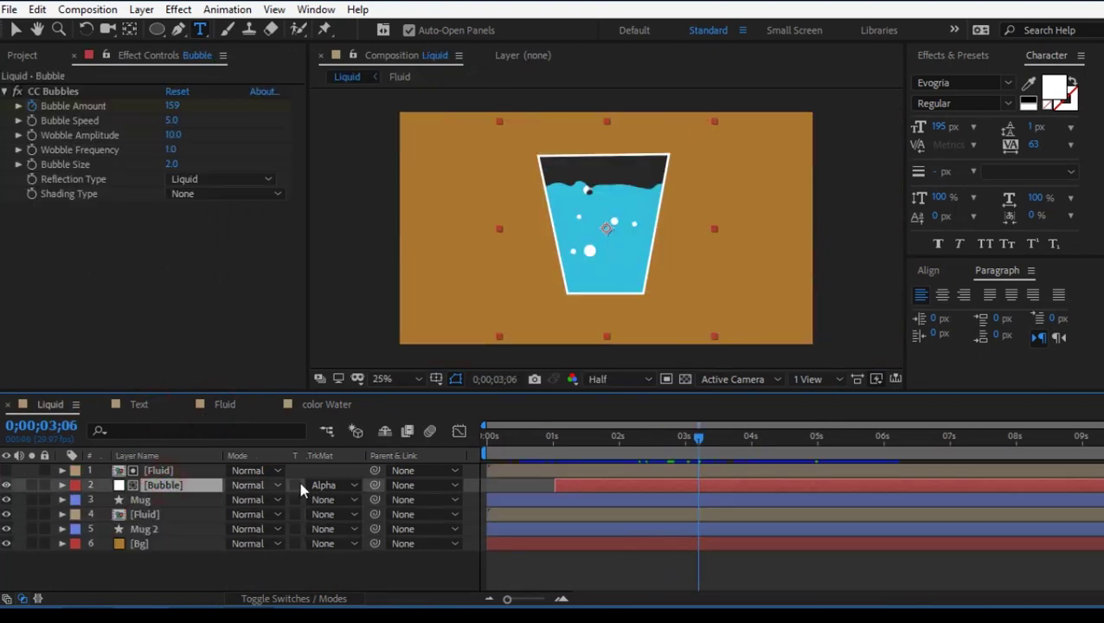
# Turn off the Bubble layer's track matte to show all bubbles, and restore Alpha Matte "[Fluid]"
pyautogui.click(322, 485)
pyautogui.click(340, 500)
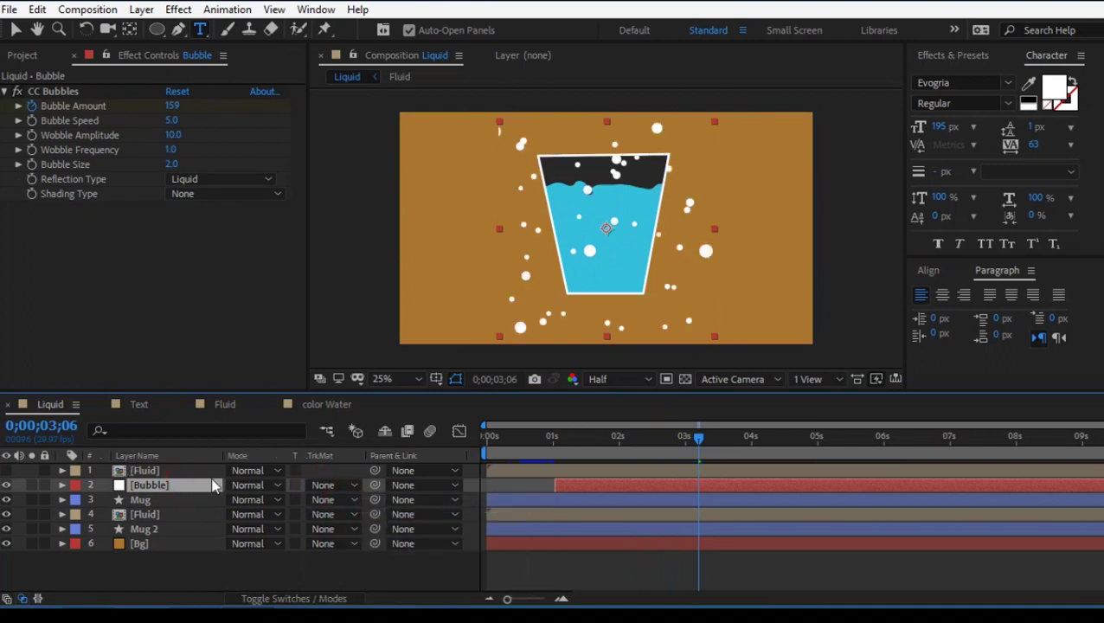
pyautogui.click(316, 486)
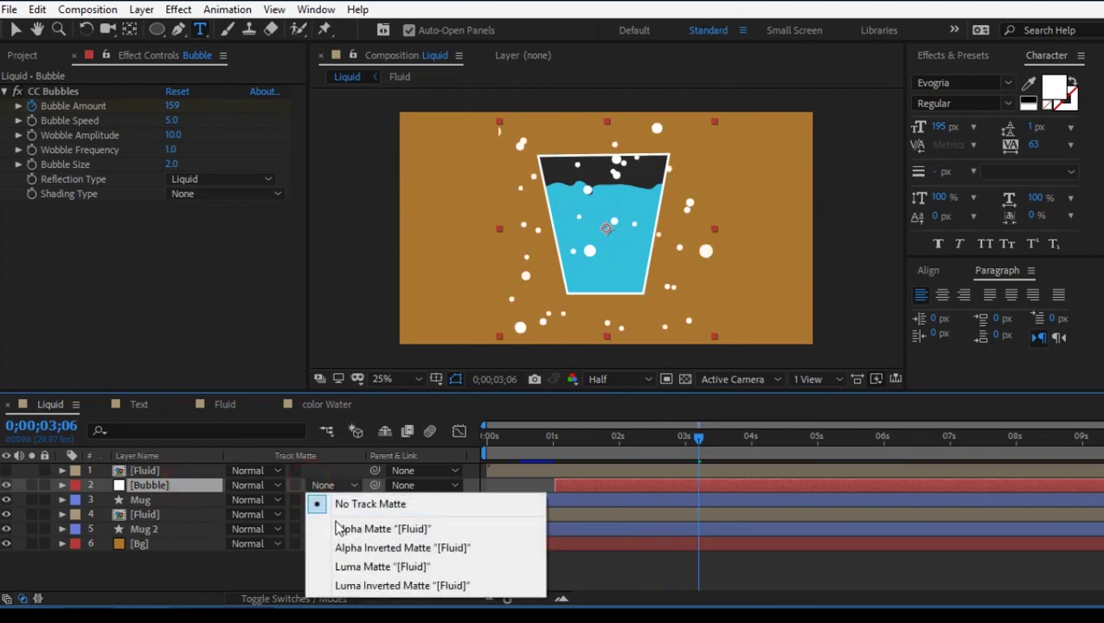
pyautogui.click(338, 529)
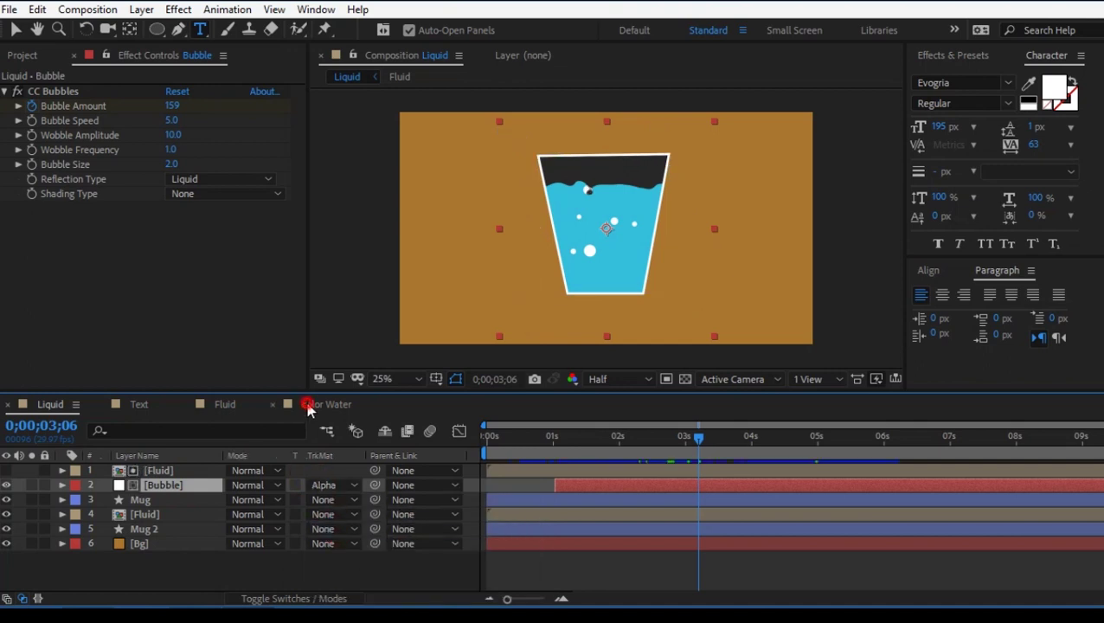
# Copy the Bubble layer into the color Water composition, above all the water layers
pyautogui.click(313, 405)
pyautogui.click(184, 560)
pyautogui.hotkey('ctrl', 'v')
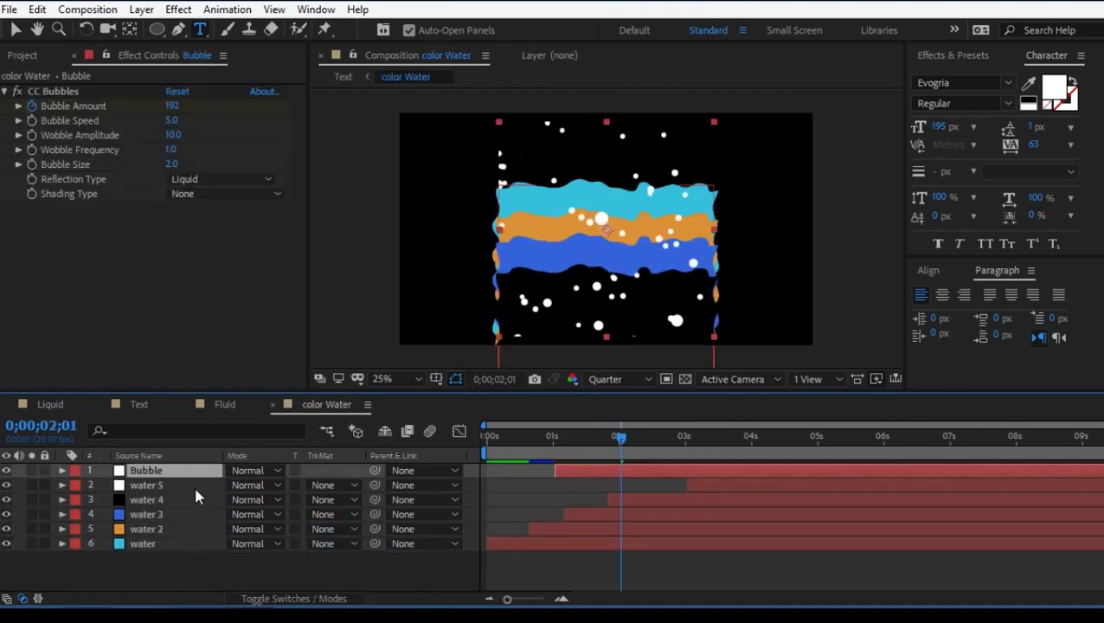
# Return to the Text composition and change the text layer's wording back to "Liquid"
pyautogui.click(227, 405)
pyautogui.click(163, 406)
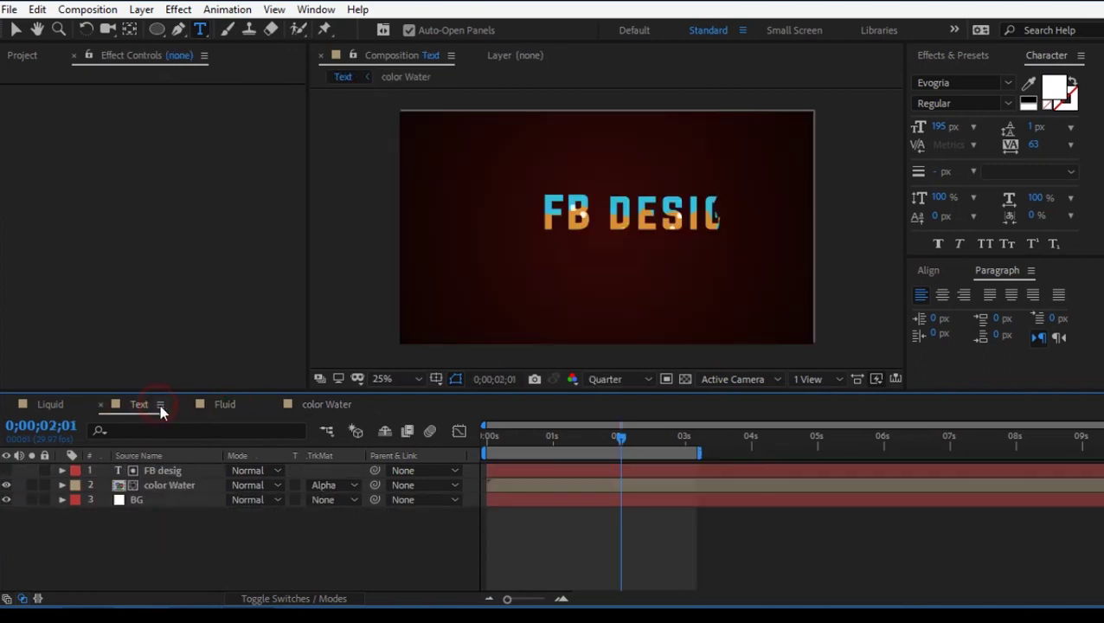
pyautogui.click(164, 472)
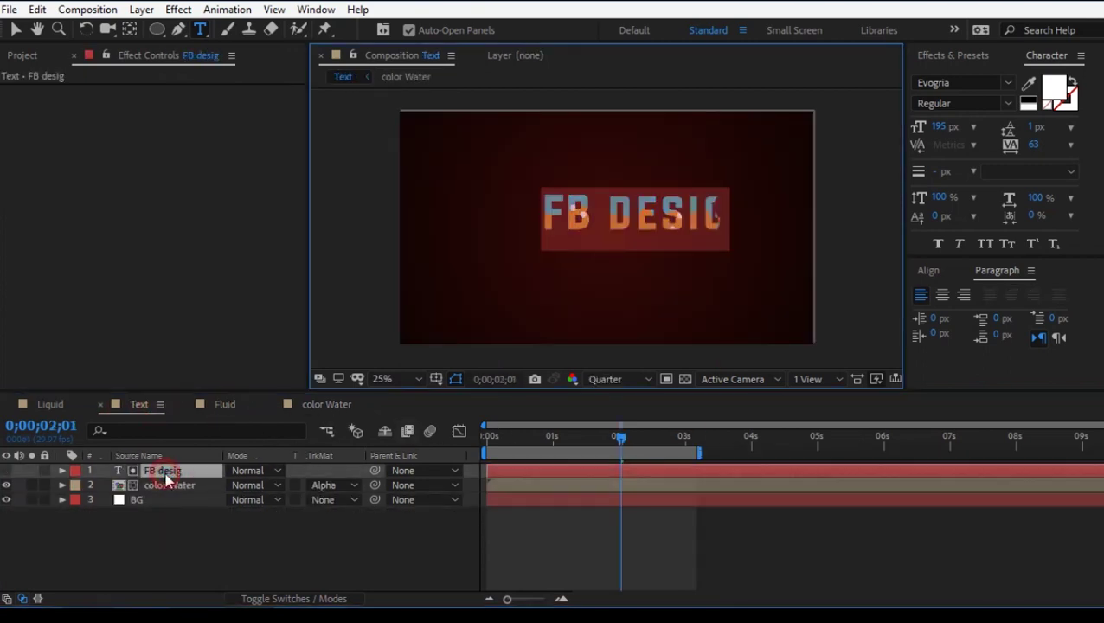
pyautogui.write('Liquid')
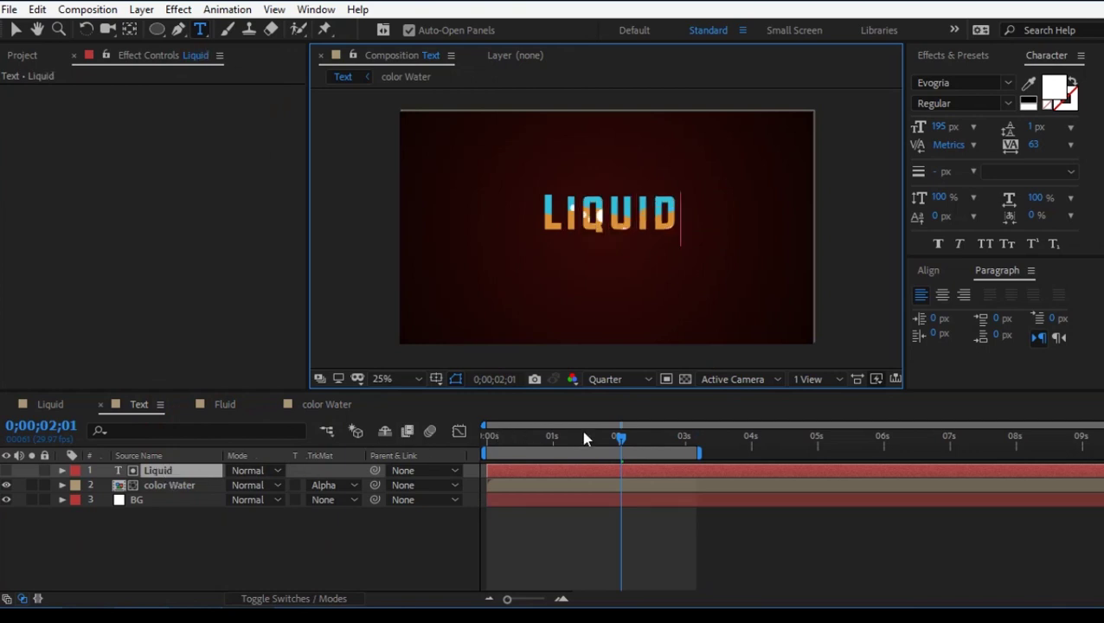
pyautogui.click(333, 543)
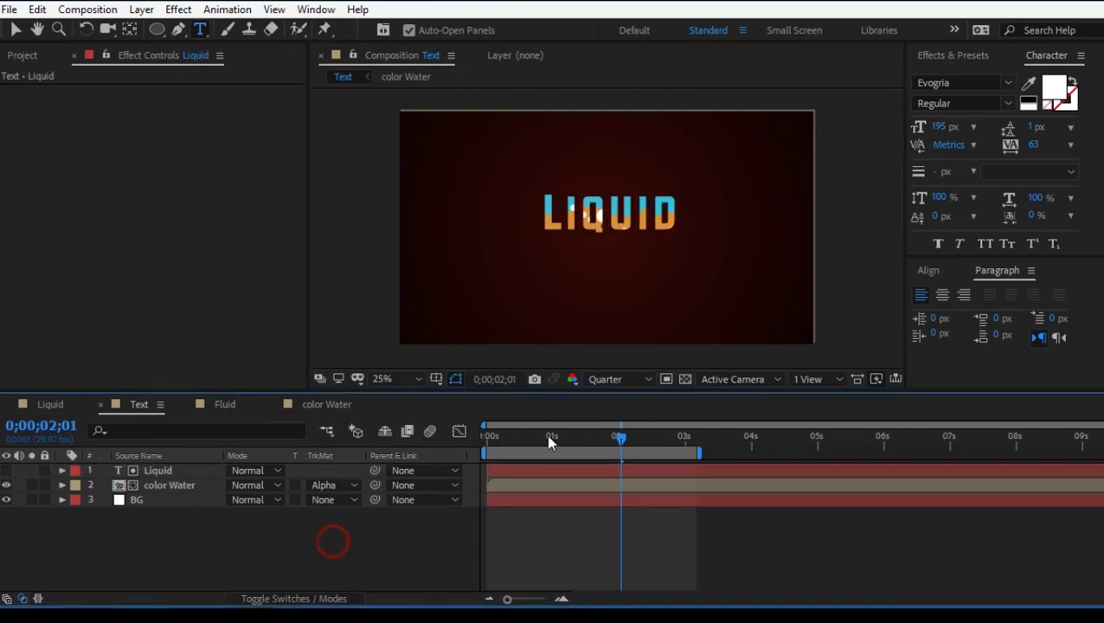
# Preview the Text animation from the start and check the bubbles at about 1;01
pyautogui.press('Home')
pyautogui.press('space')
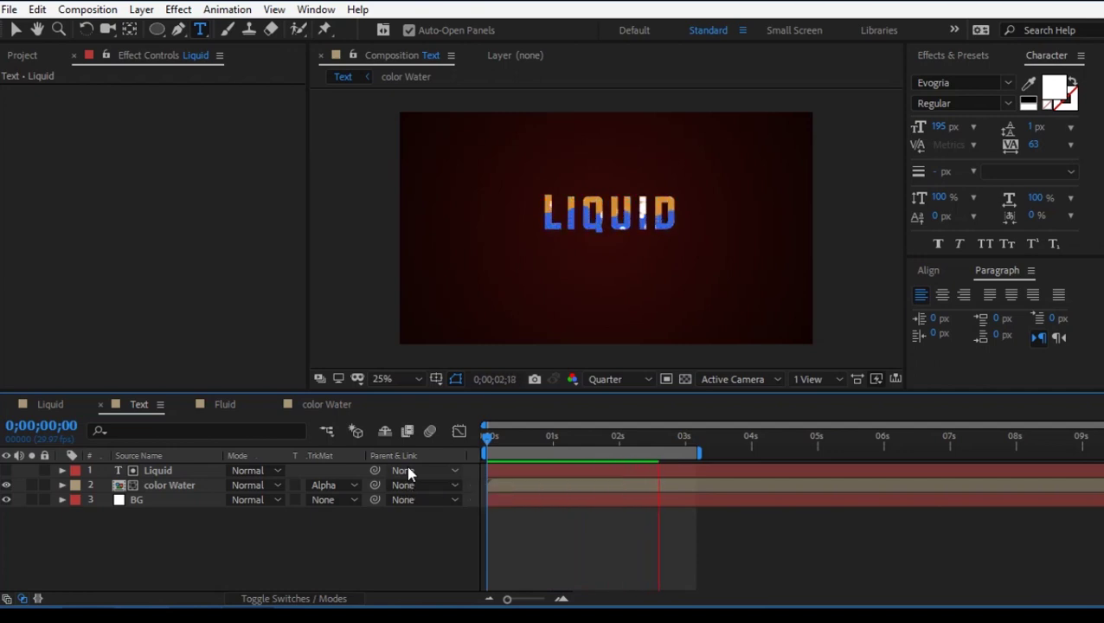
pyautogui.click(554, 438)
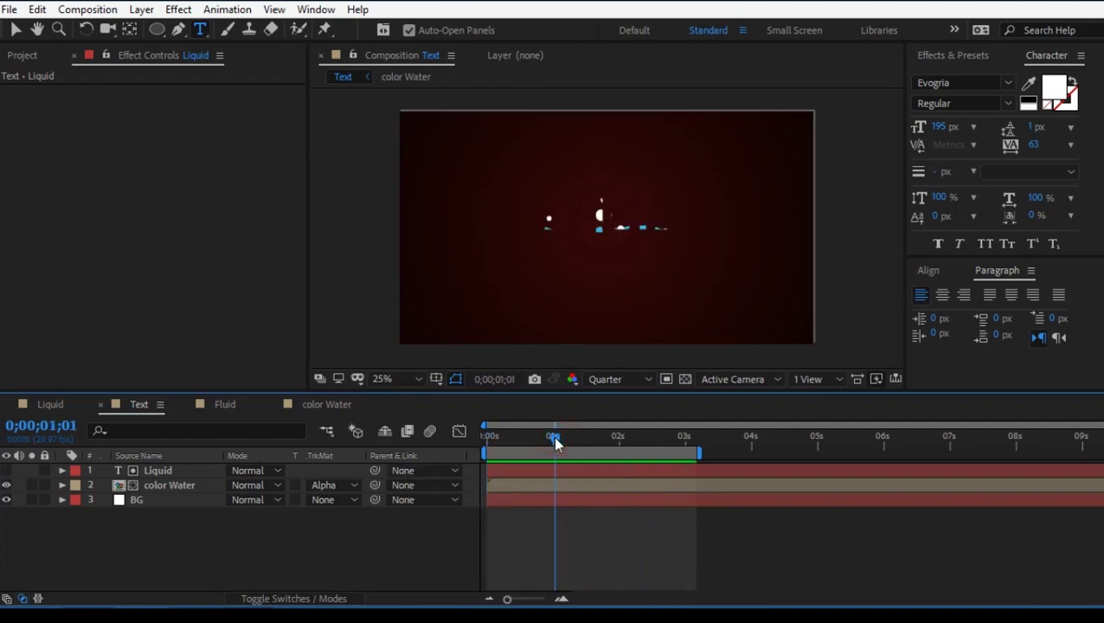
# Delay the start of the Bubble layer in the color Water composition and return to the Text composition
pyautogui.click(324, 405)
pyautogui.moveTo(580, 470); pyautogui.dragTo(624, 474)
pyautogui.click(141, 405)
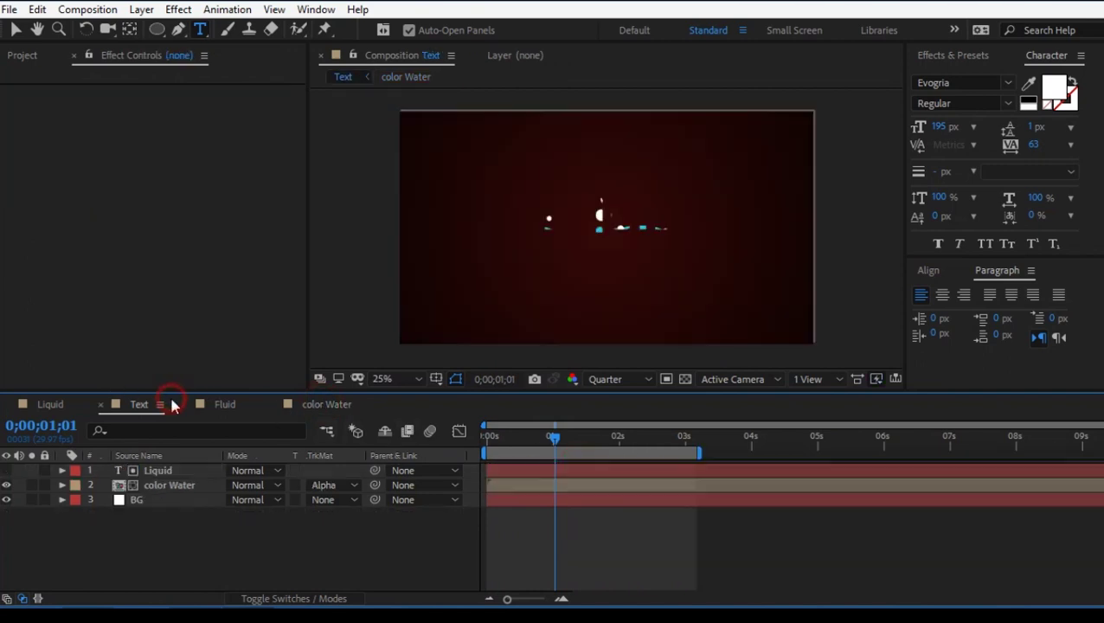
# Preview the Text composition and extend its work area to end just past 4 seconds
pyautogui.press('space')
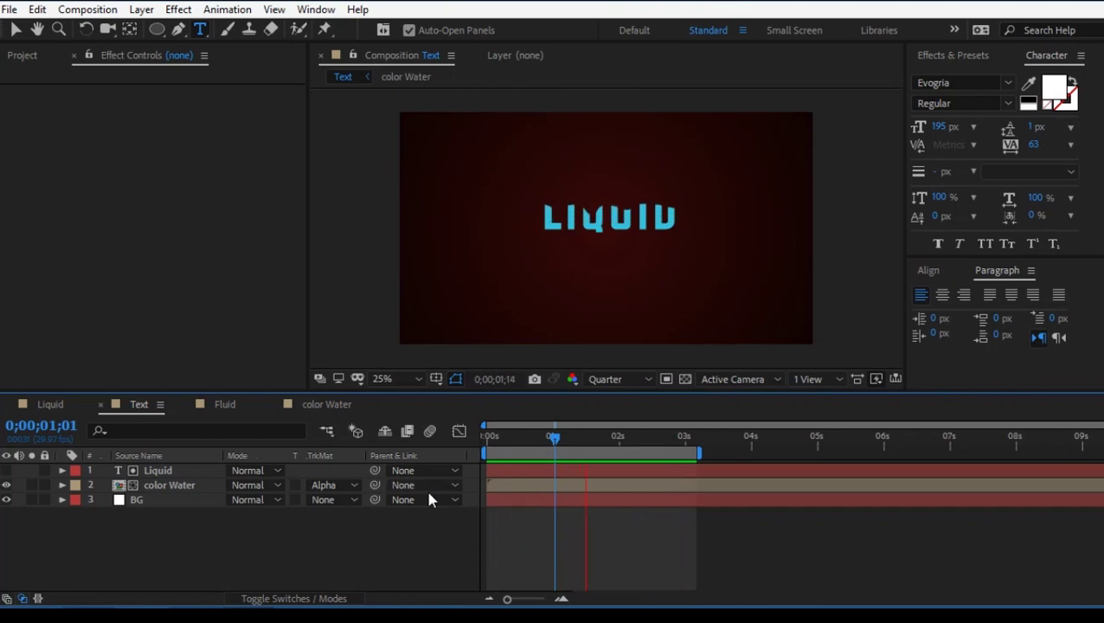
pyautogui.moveTo(696, 443); pyautogui.dragTo(769, 448)
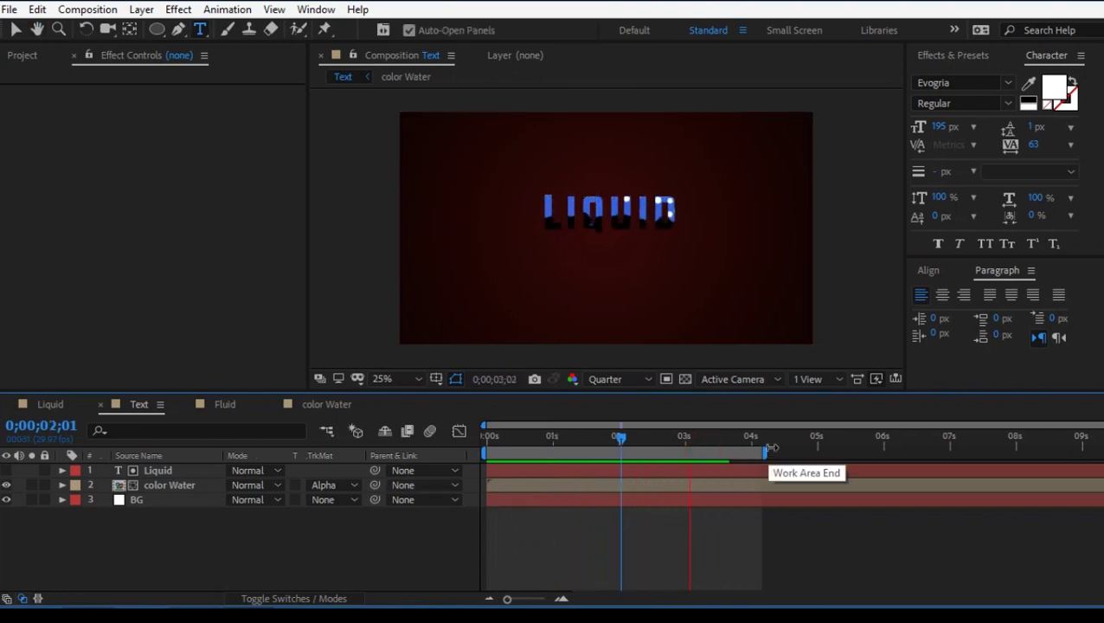